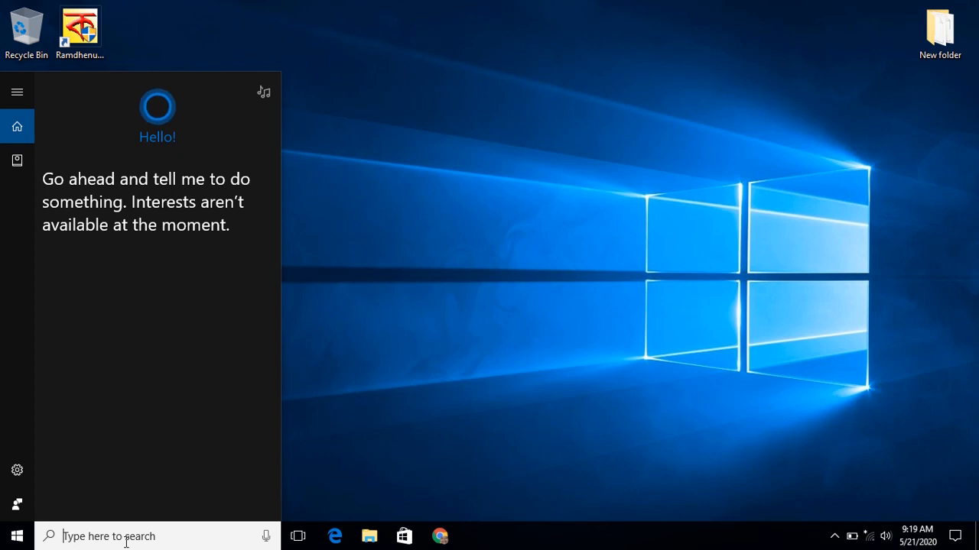
Search for PageMaker and launch Adobe PageMaker 7.0
type("page")
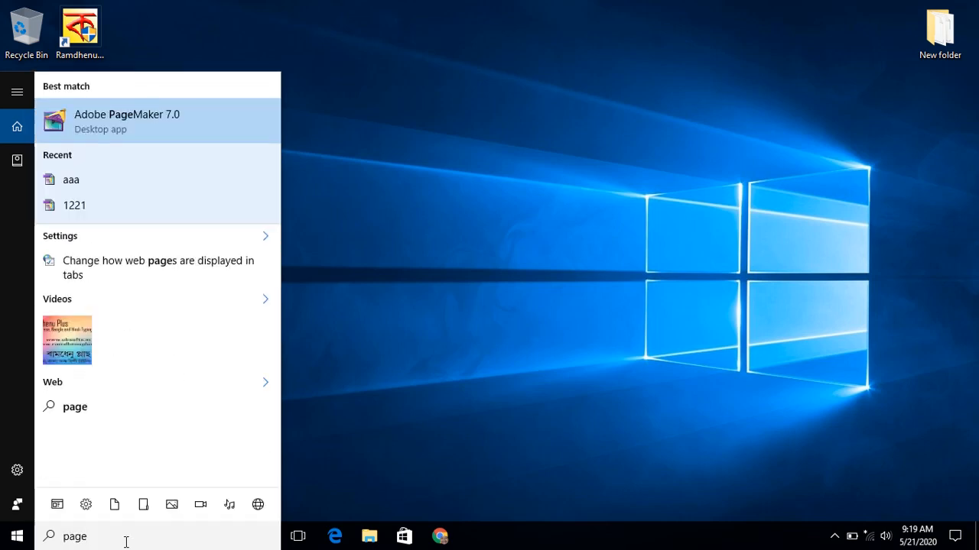
key("Return")
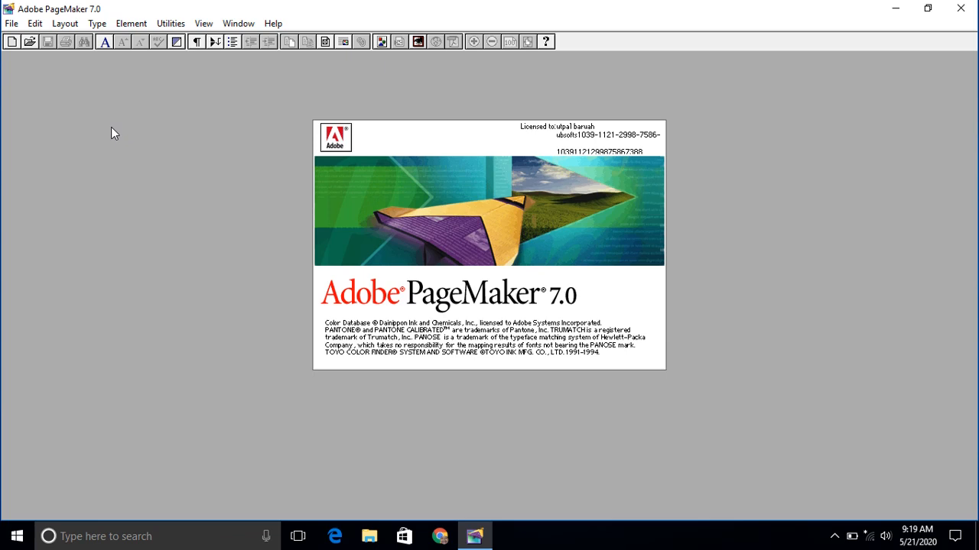
Set both the measurement units and the vertical ruler to Millimeters in the general preferences
left_click(13, 23)
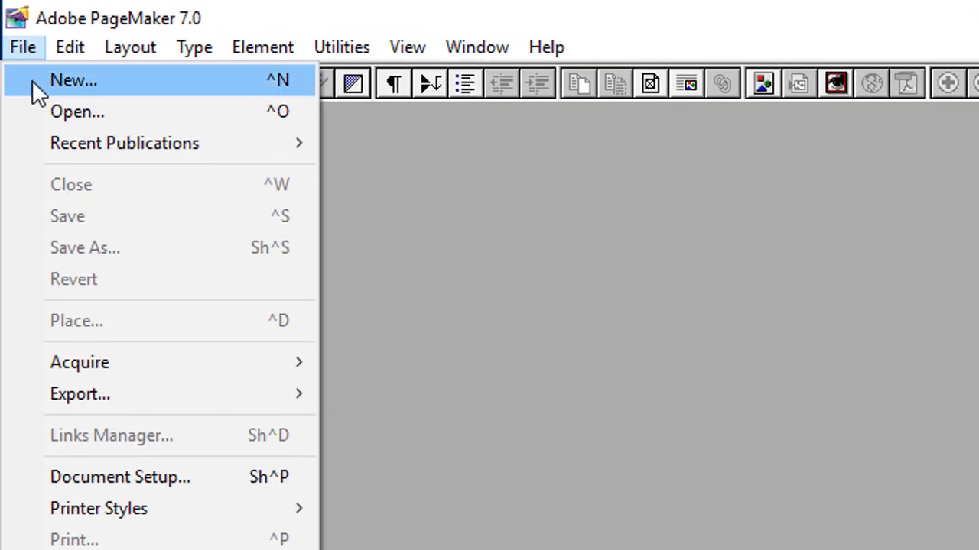
mouse_move(107, 144)
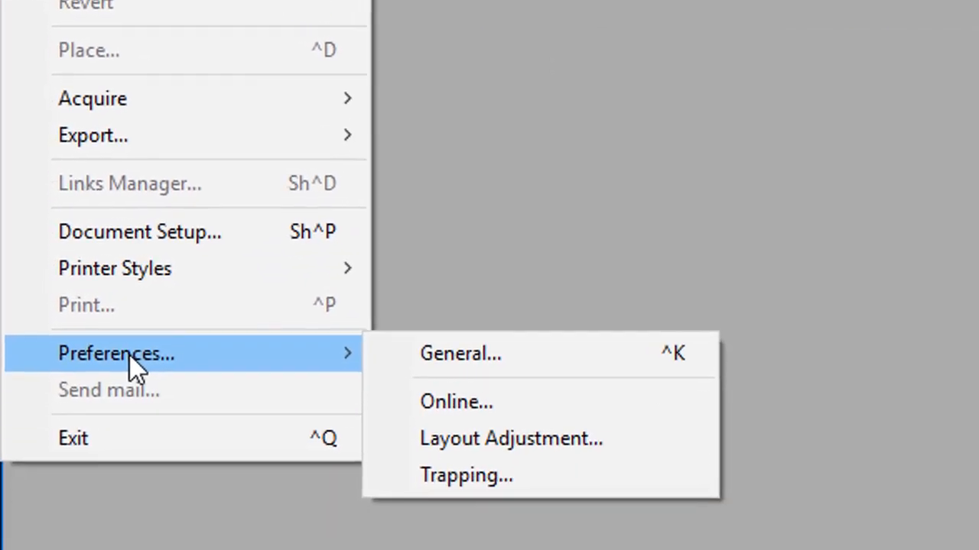
mouse_move(201, 352)
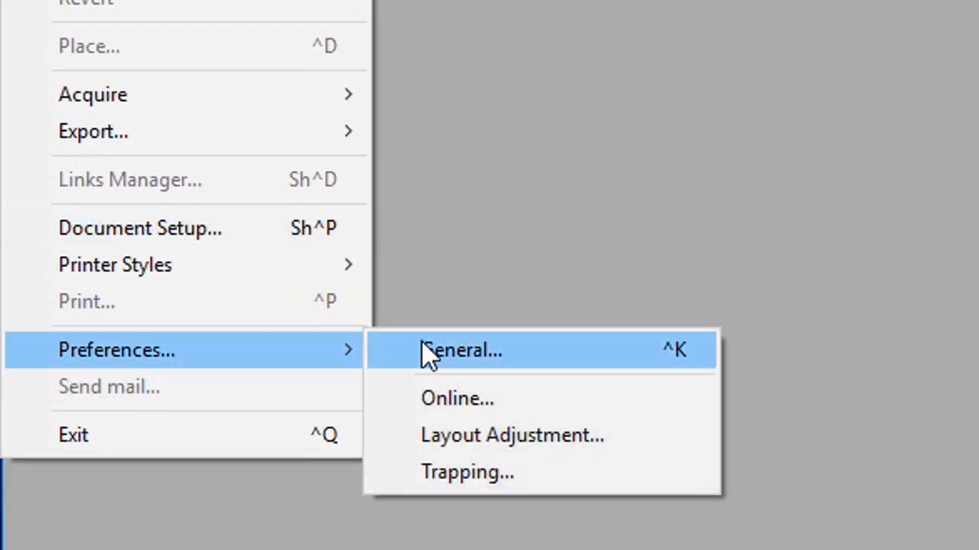
left_click(456, 353)
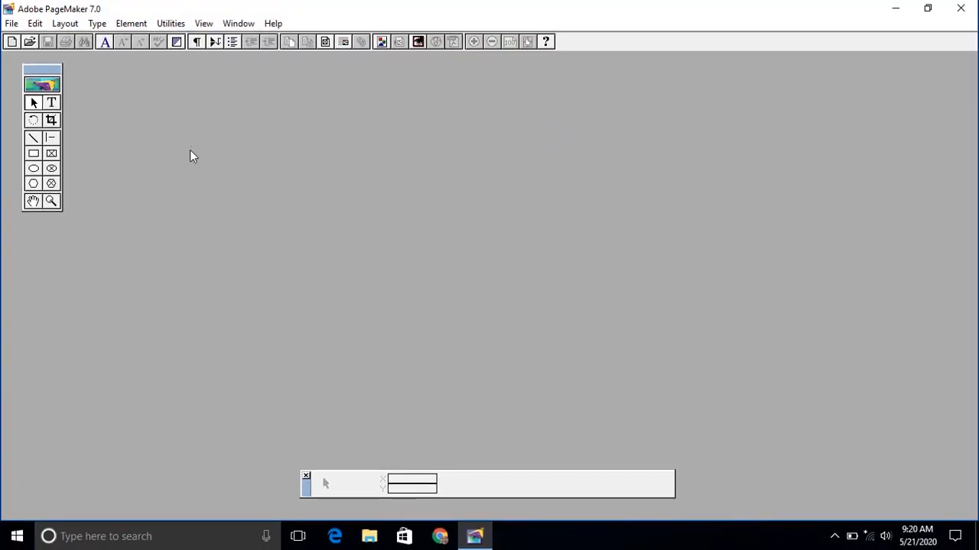
left_click(12, 25)
mouse_move(22, 297)
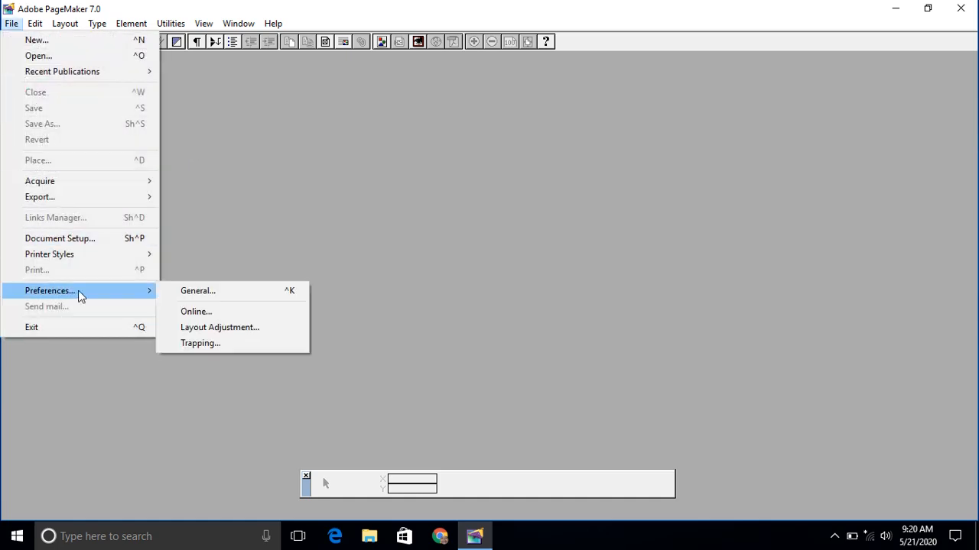
left_click(190, 292)
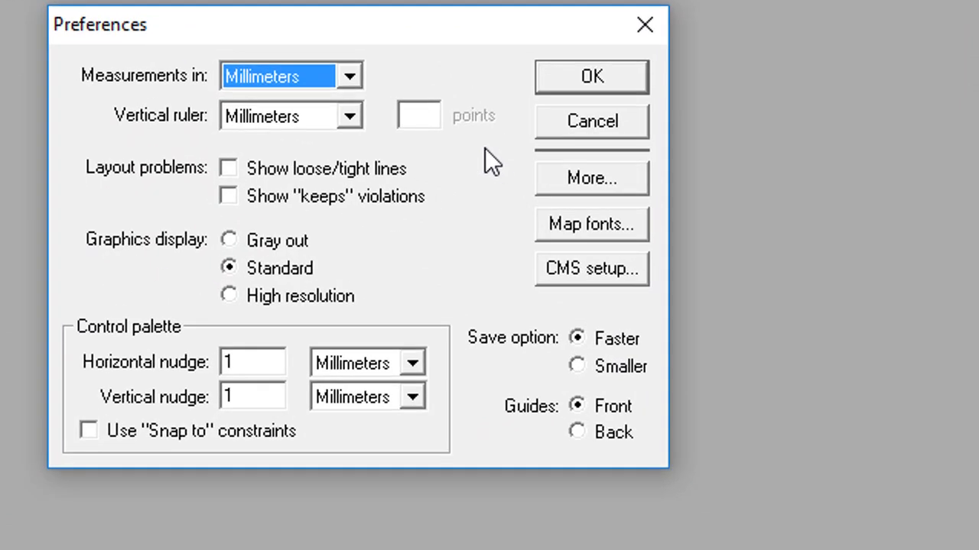
left_click(312, 80)
left_click(291, 125)
Keep typographer's quotes turned off in the additional text preferences and accept all the preferences
left_click(561, 183)
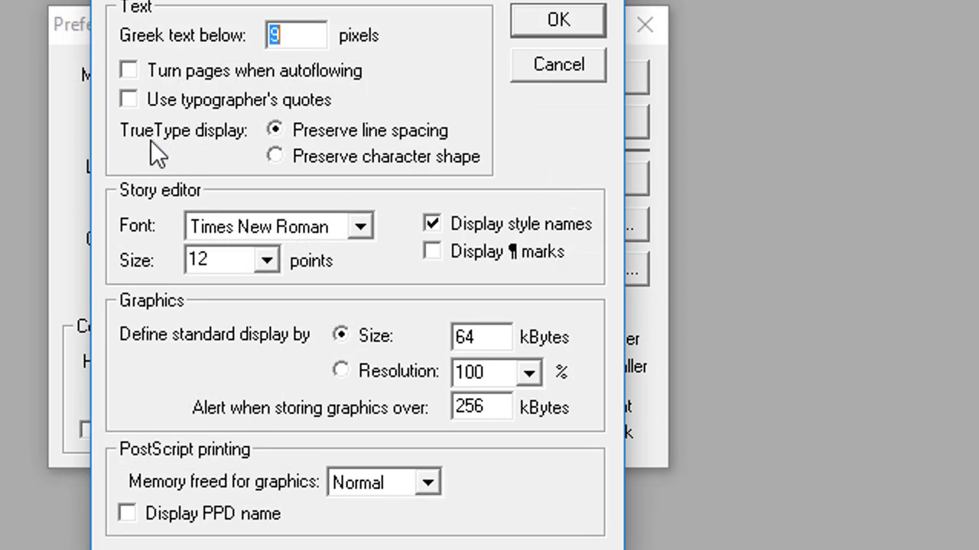
left_click(130, 103)
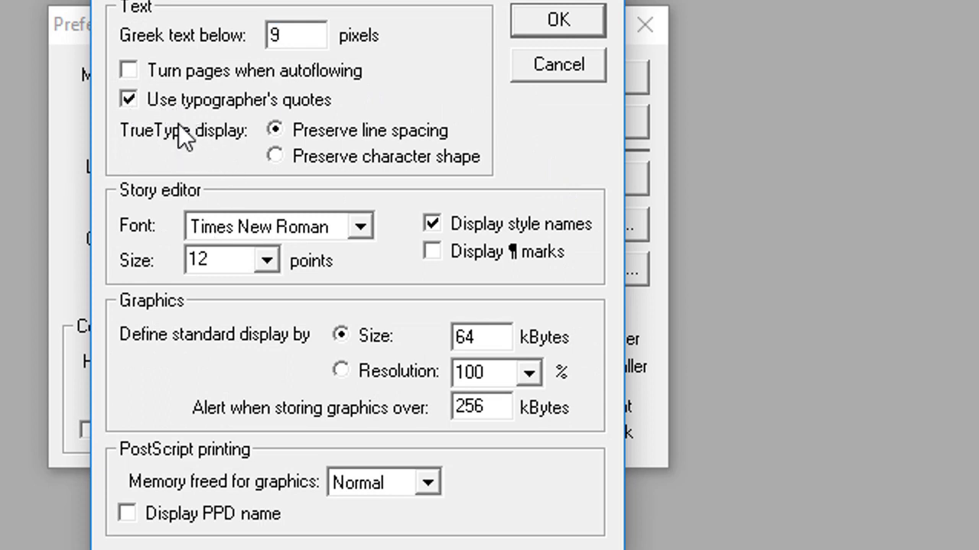
left_click(194, 105)
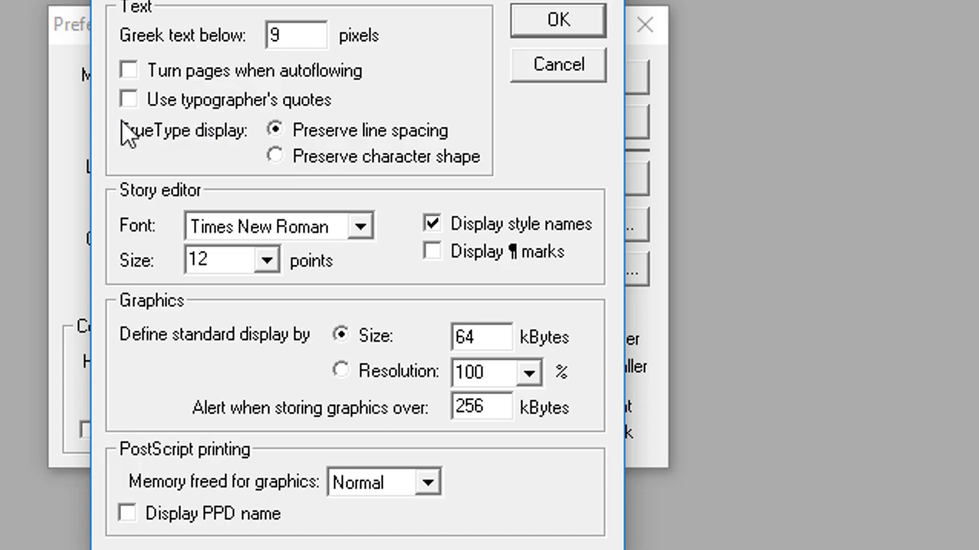
left_click(564, 26)
left_click(567, 81)
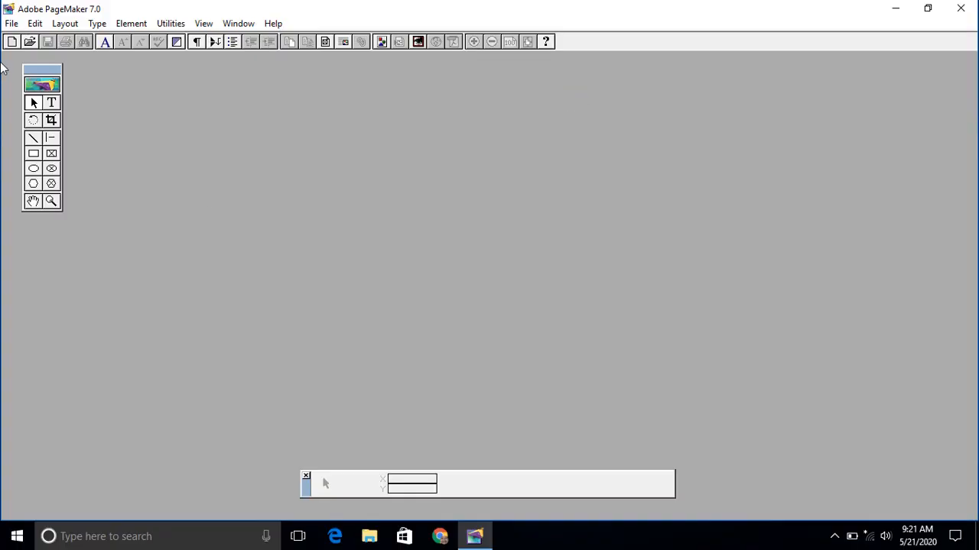
Set the default page size to A4 in the document setup and accept it
left_click(13, 24)
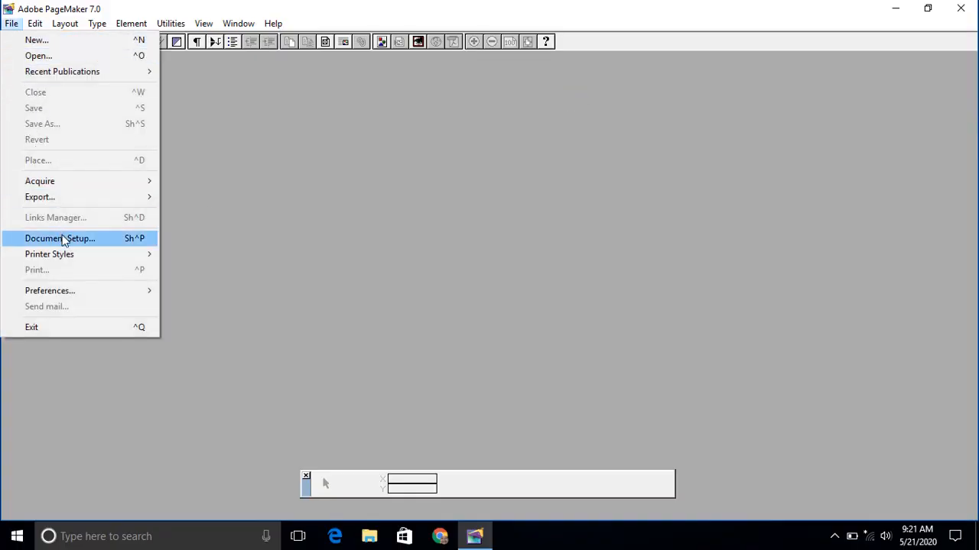
left_click(61, 239)
left_click(469, 165)
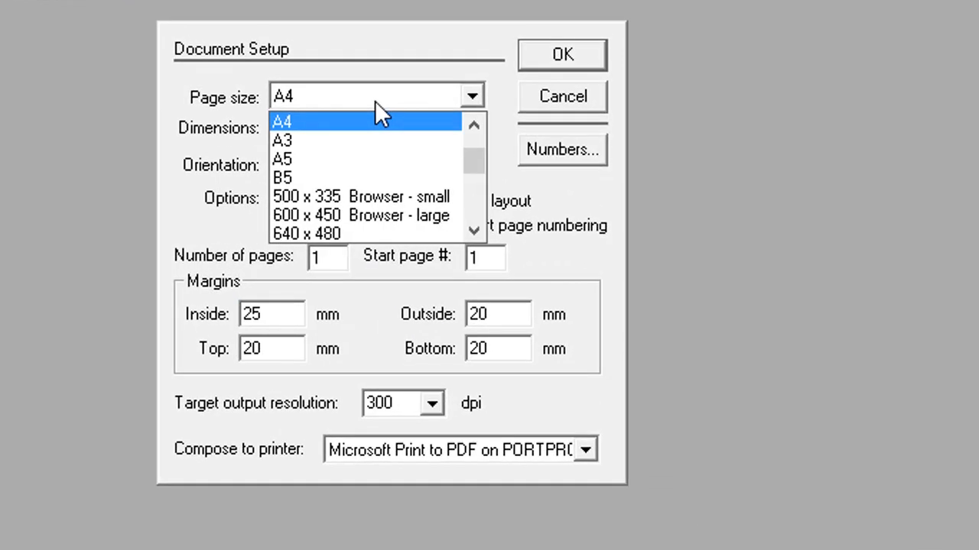
left_click(479, 124)
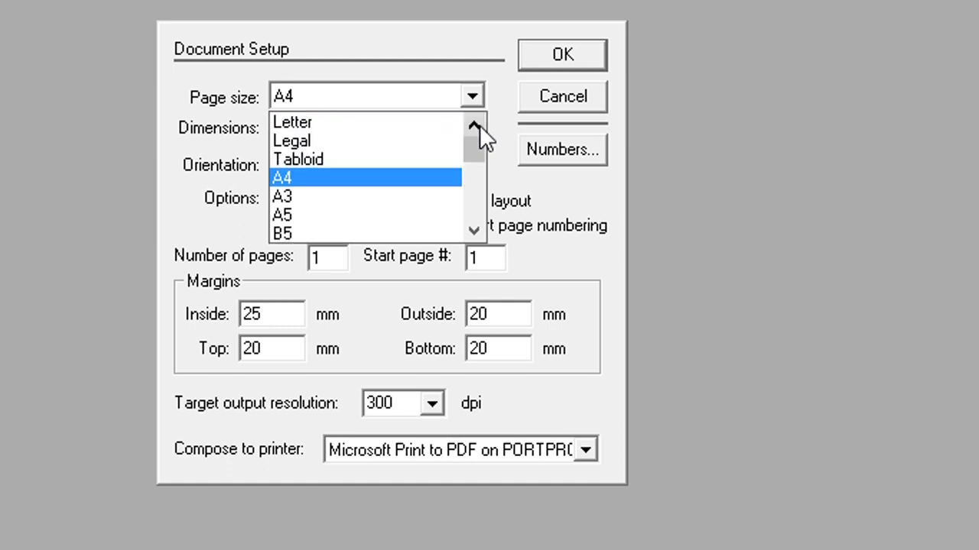
left_click(375, 191)
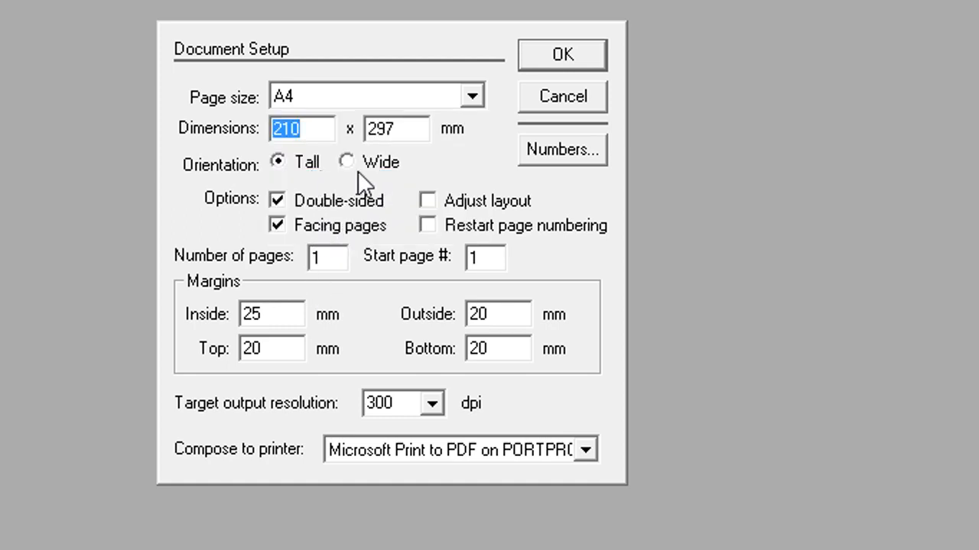
left_click(581, 65)
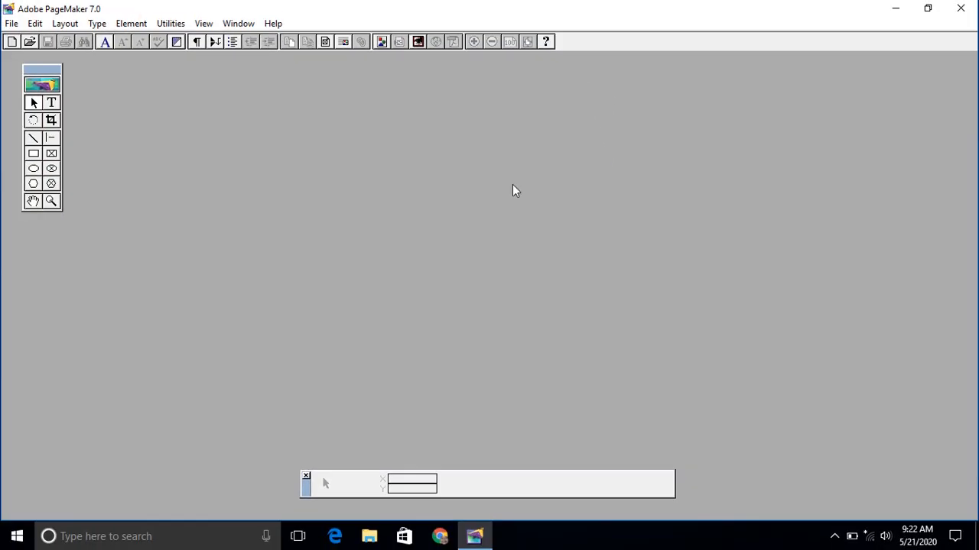
Create a new one-page A4 publication in tall orientation using the default document settings
left_click(10, 23)
left_click(25, 39)
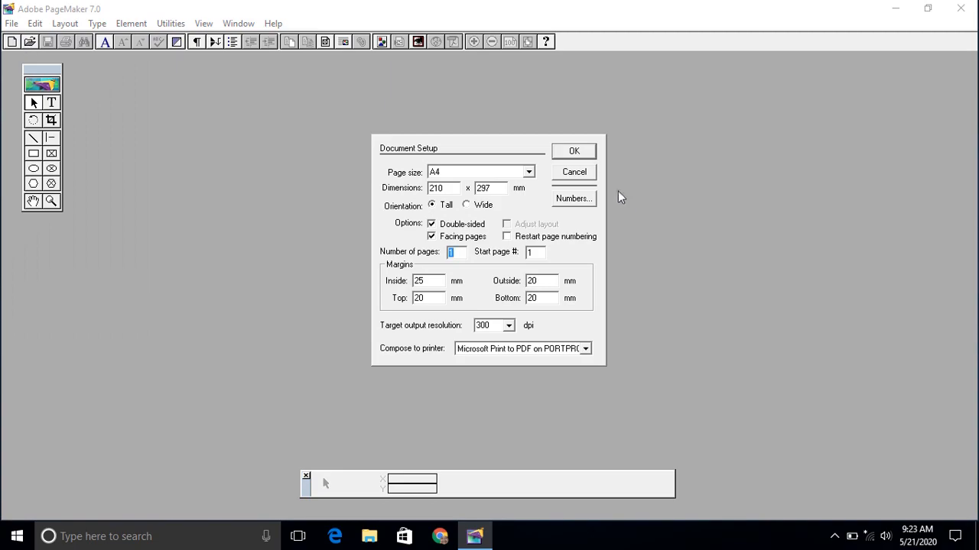
left_click(570, 153)
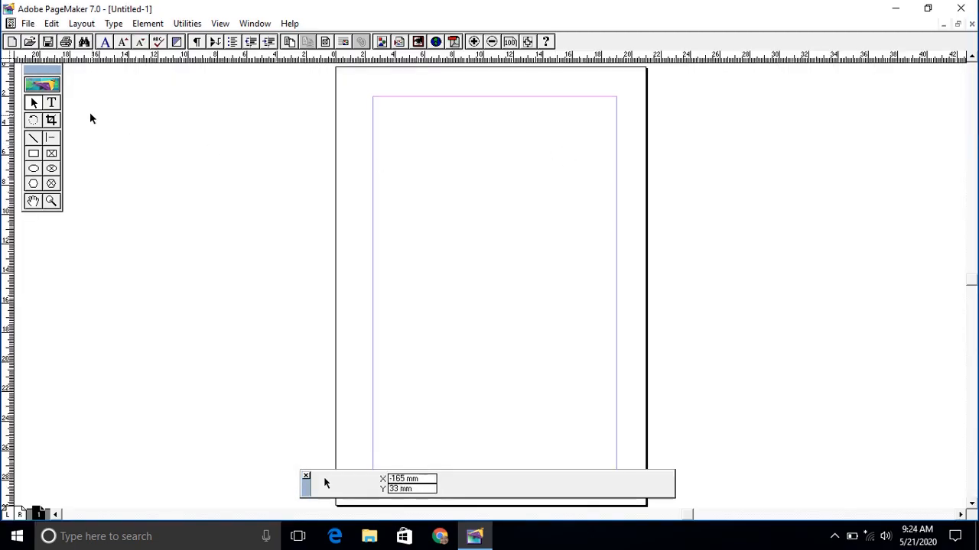
Save the new publication as abcd in the pm folder
left_click(28, 24)
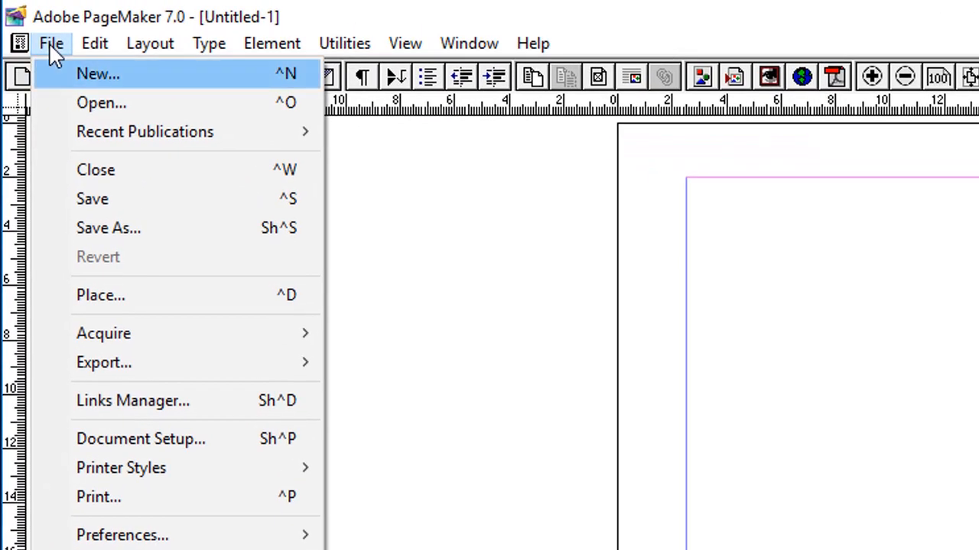
left_click(98, 208)
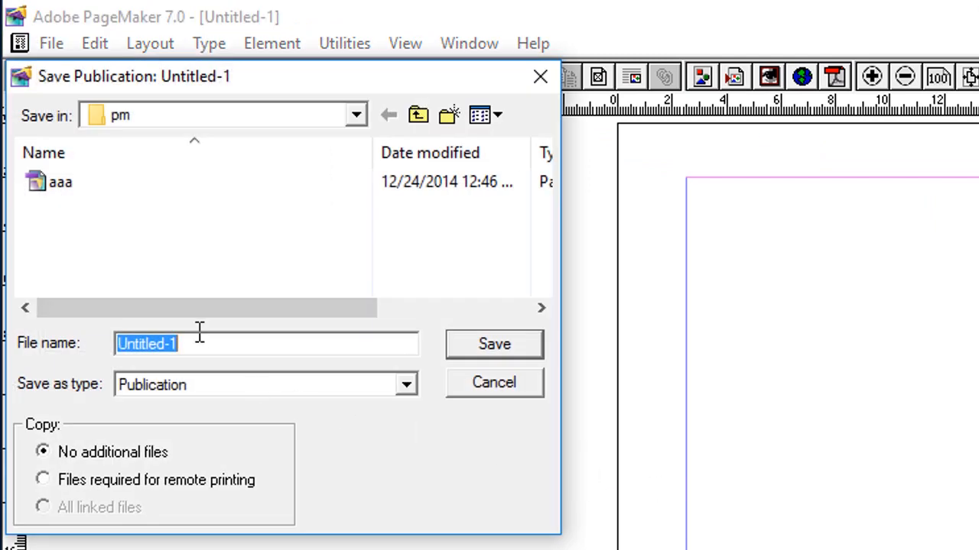
type("abcd")
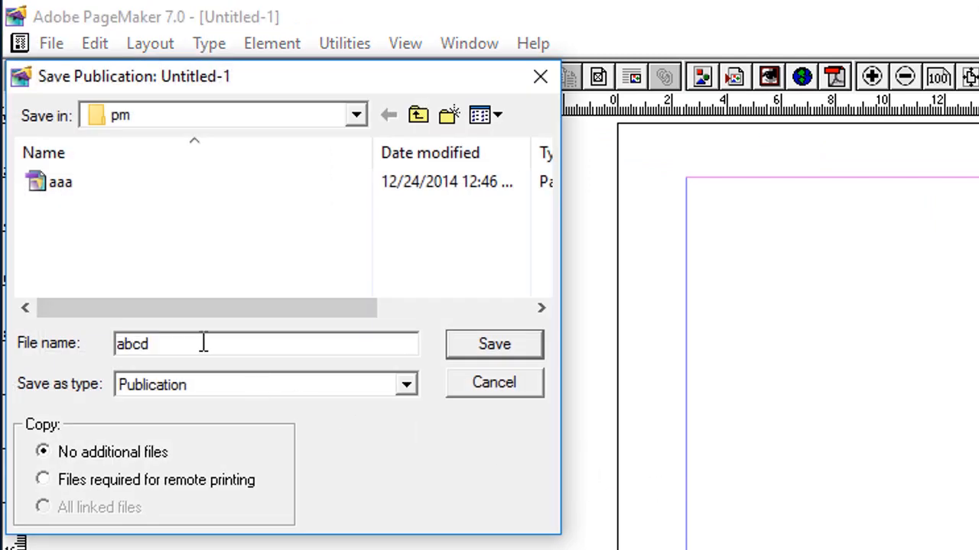
left_click(473, 351)
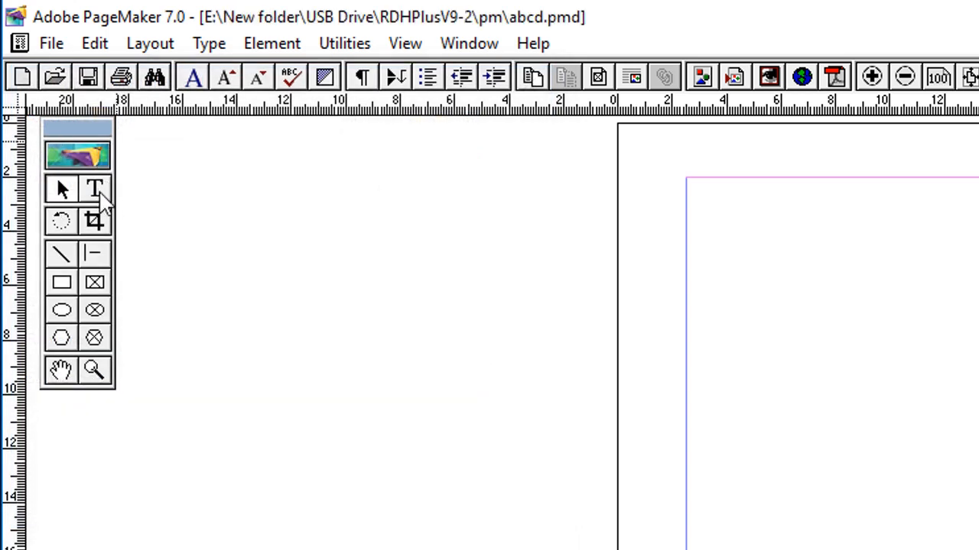
Set the page margins to 30 mm inside, 10 mm outside, 15 mm top and 15 mm bottom
left_click(98, 193)
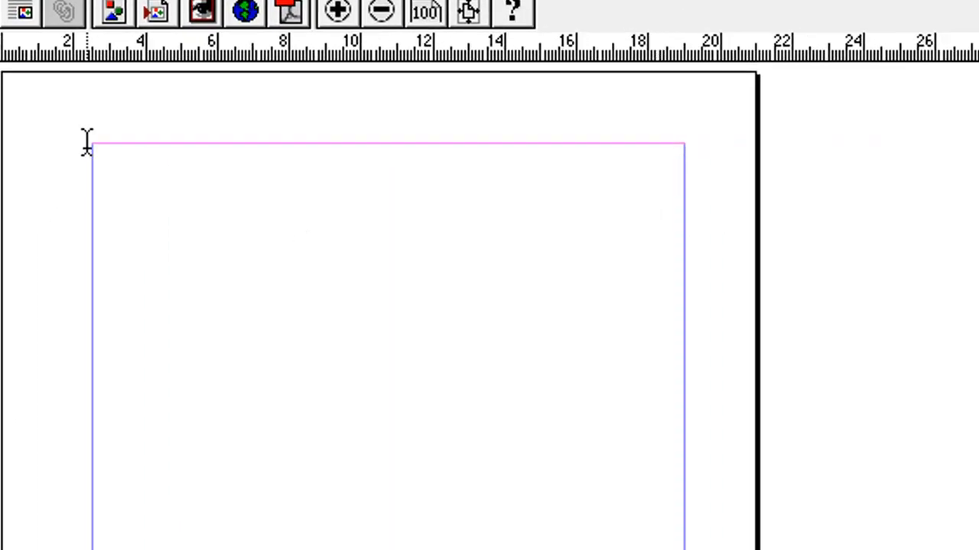
left_click(39, 32)
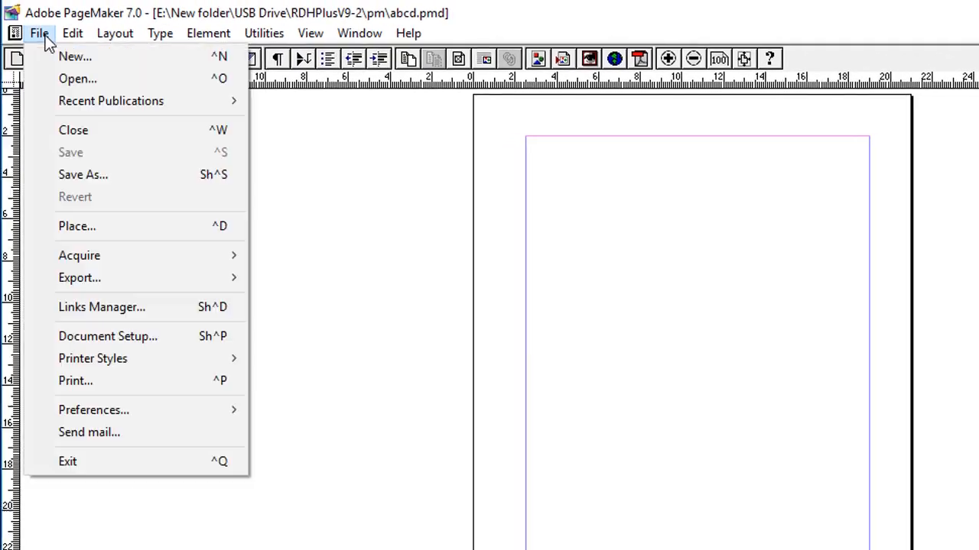
left_click(126, 335)
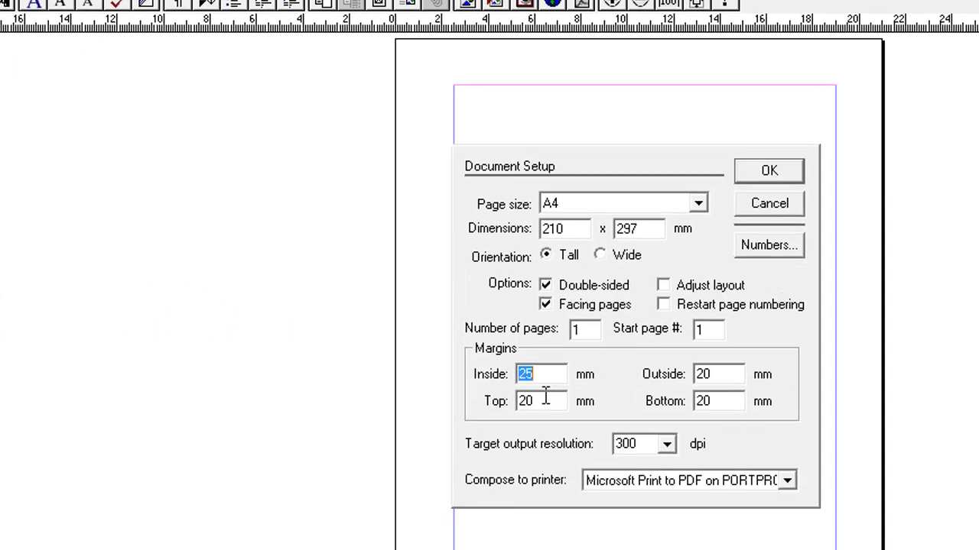
type("25")
double_click(378, 322)
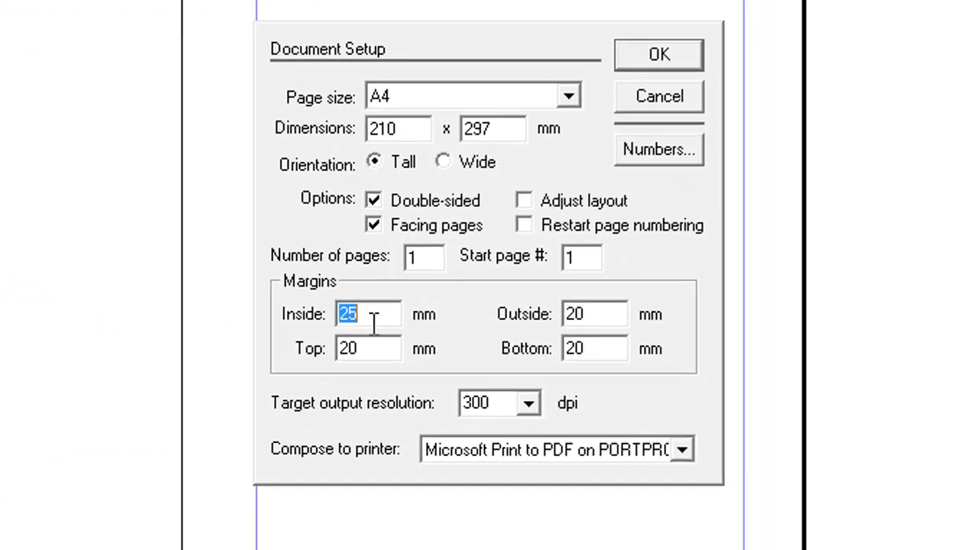
type("30")
double_click(602, 314)
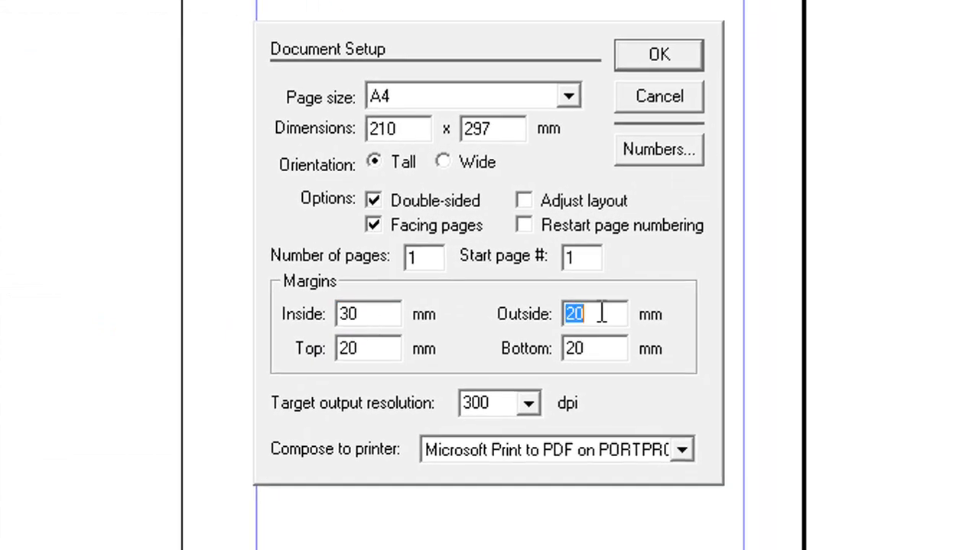
type("10")
double_click(384, 352)
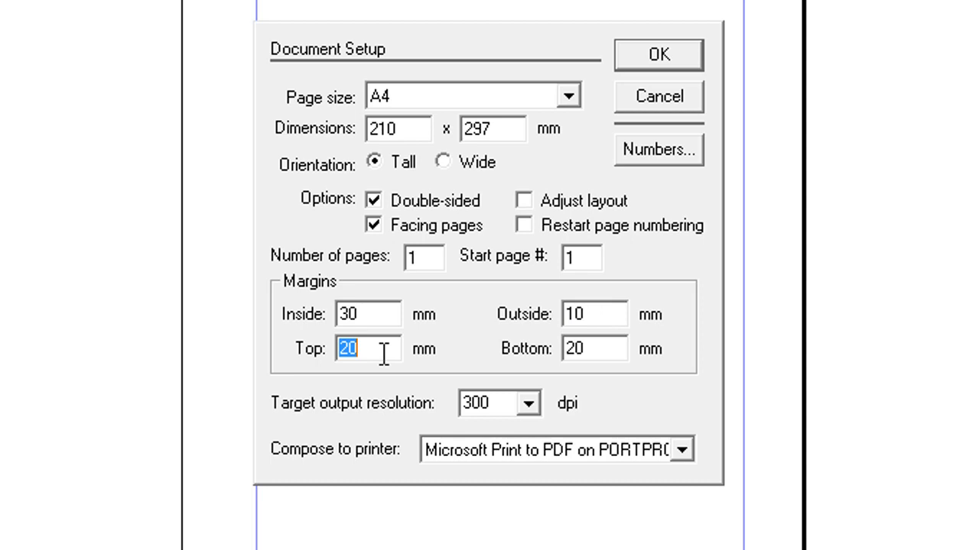
type("15")
double_click(606, 348)
type("15")
left_click(649, 59)
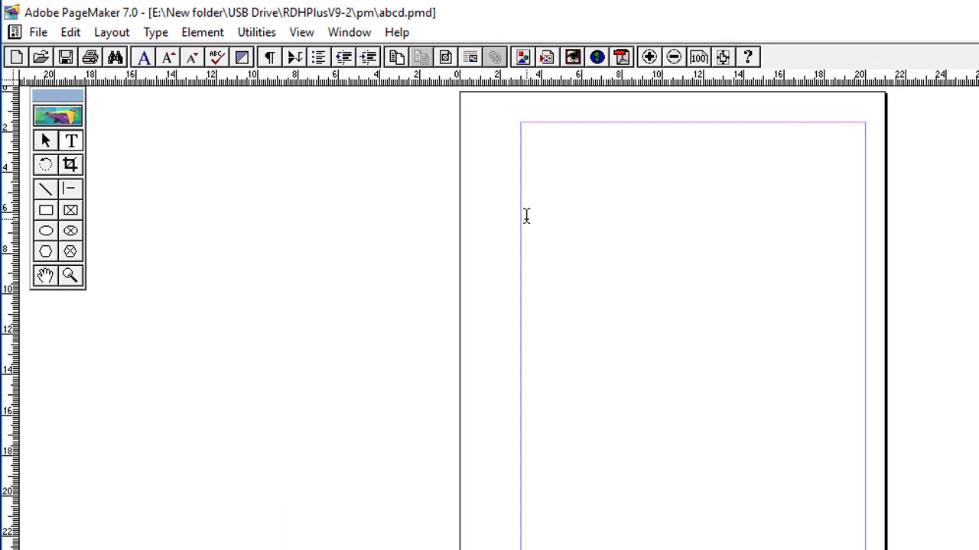
Set all four page margins (inside, outside, top and bottom) to 20 mm
left_click(38, 32)
left_click(108, 329)
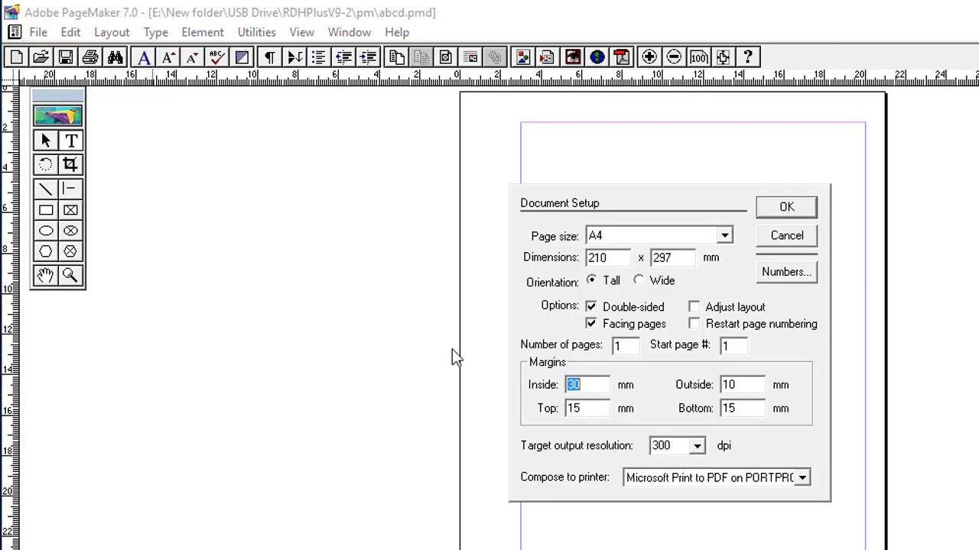
type("20")
key("Tab")
type("20")
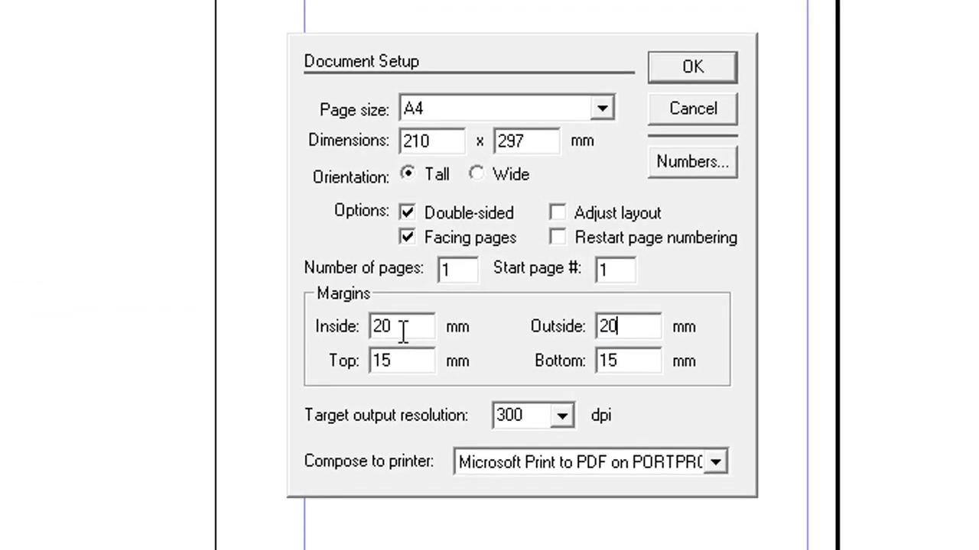
key("Tab")
type("20")
key("Tab")
type("20")
left_click(718, 73)
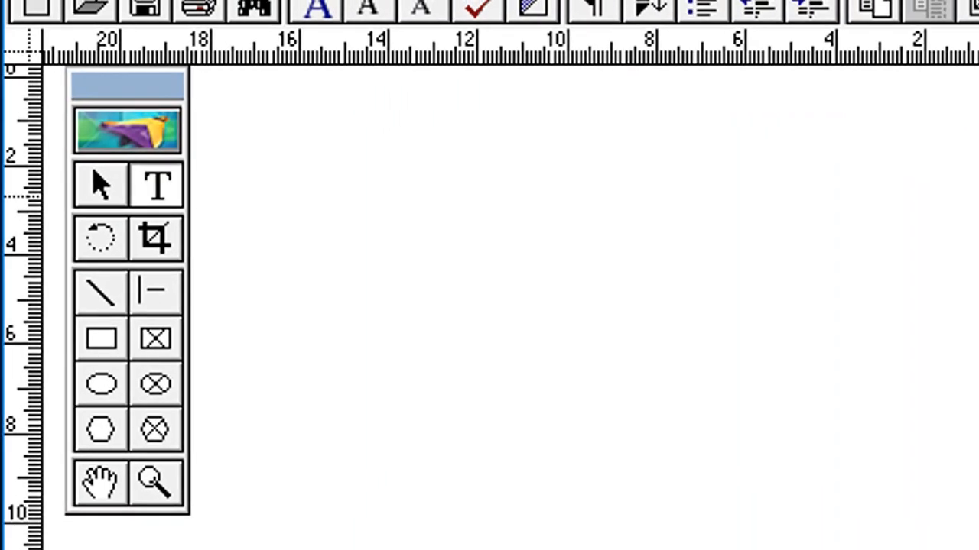
Enter the sample text "kjhgfdgfh vhgfh hghg hjgjhg jgjhg jhjg jjhg jhgjhgj hjgg" with the Text tool where the page's top and left margins meet
left_click(157, 192)
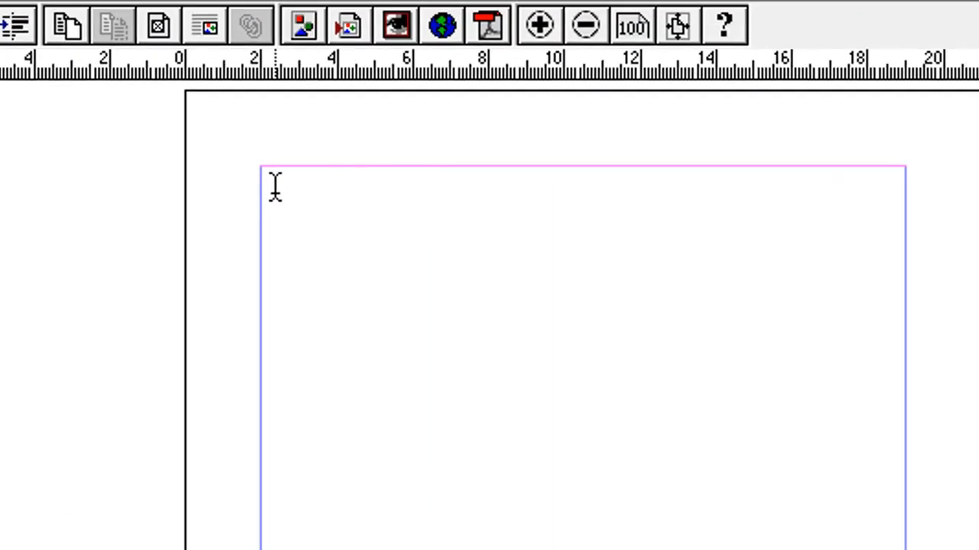
left_click(275, 187)
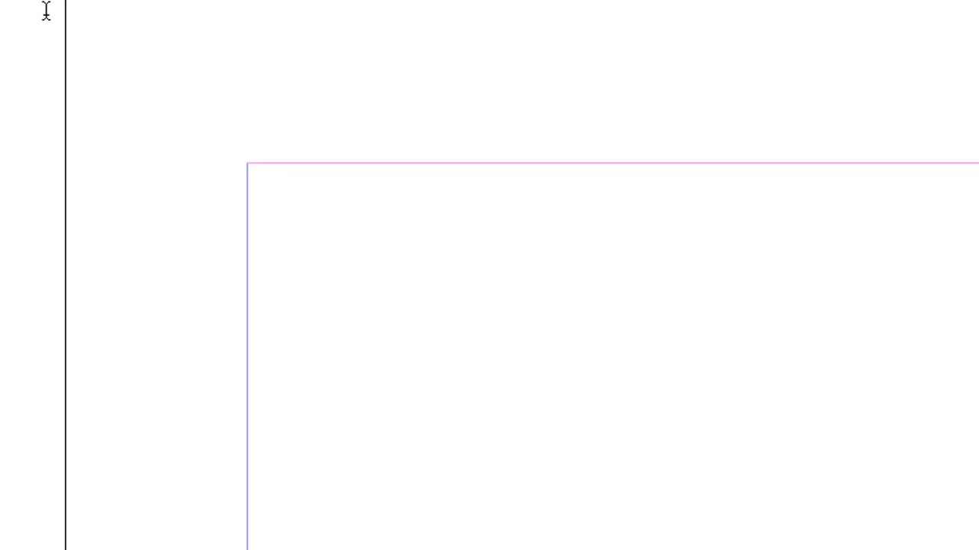
type("kjhgfd")
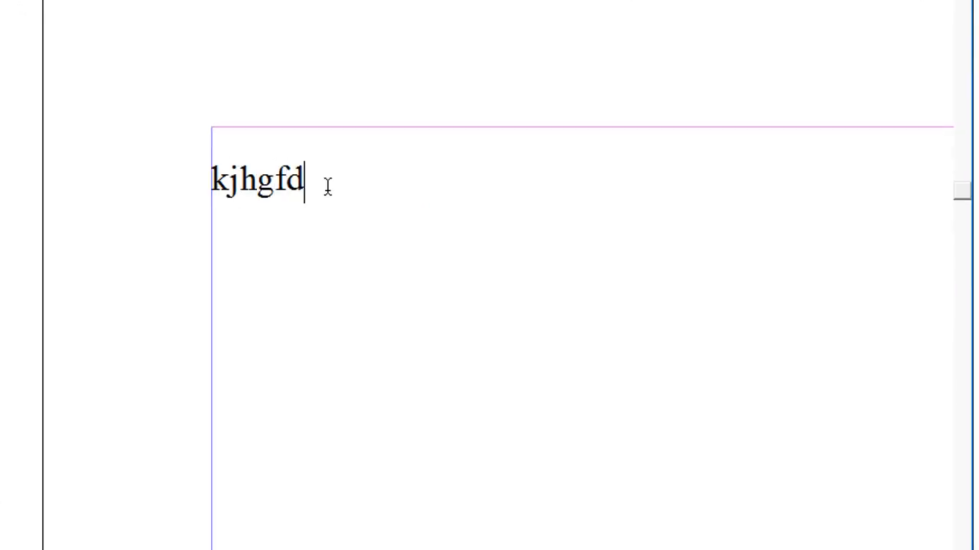
type("gfh vhgfh hghg hjgjhg jgjh")
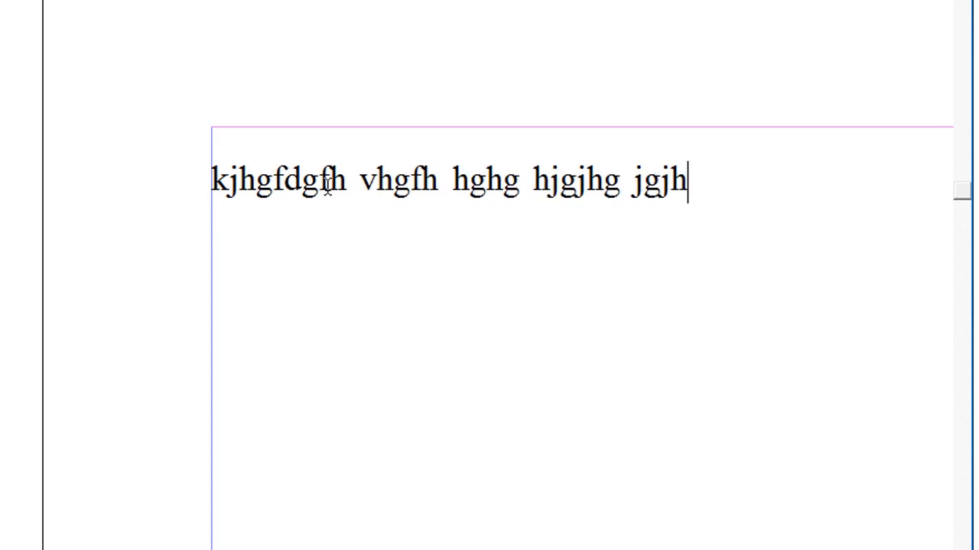
type("g  jhjg  jjhg jhgjhgj ")
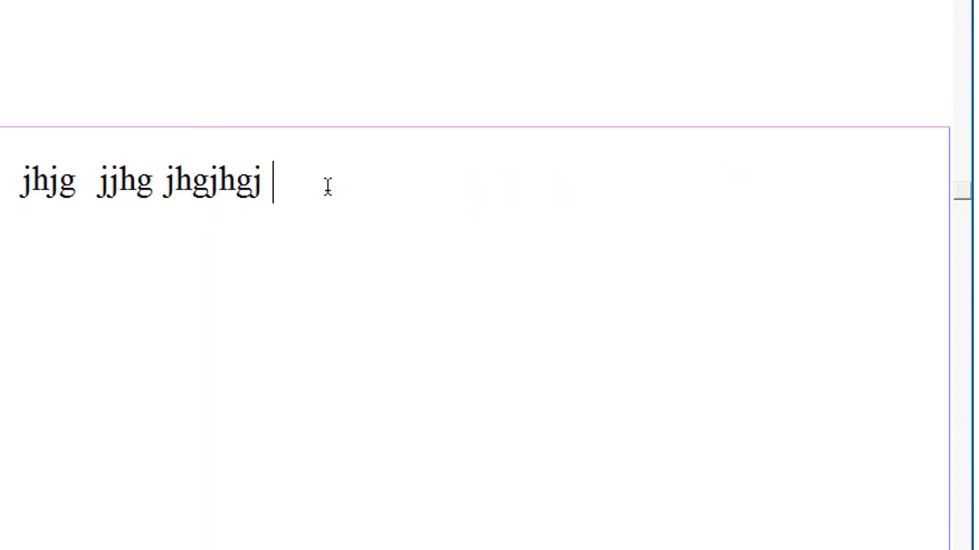
type(" hjgg")
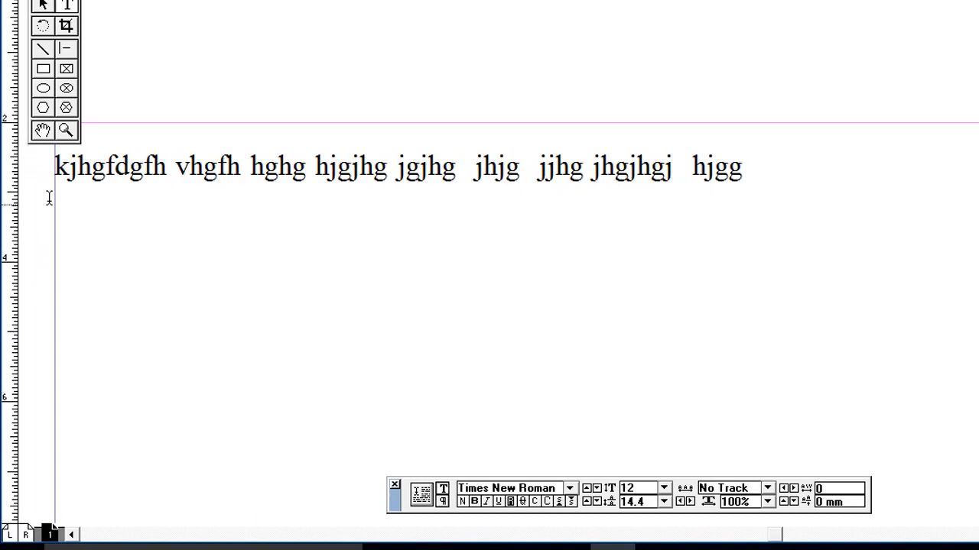
Copy the whole sample line and paste it repeatedly after itself to build a long first paragraph
triple_click(74, 174)
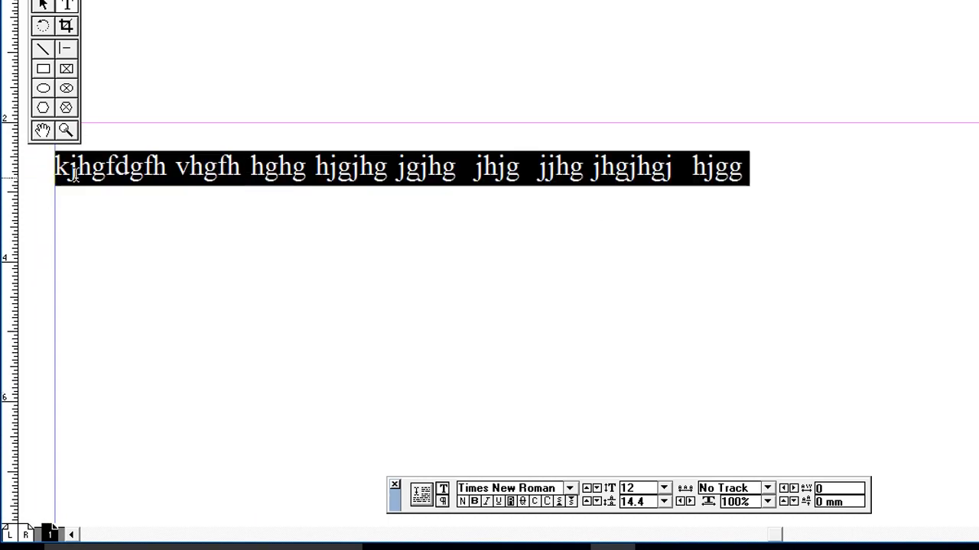
key("ctrl+c")
key("End")
key("ctrl+v")
key("ctrl+v")
key("ctrl+v")
key("ctrl+v")
key("ctrl+v")
key("ctrl+v")
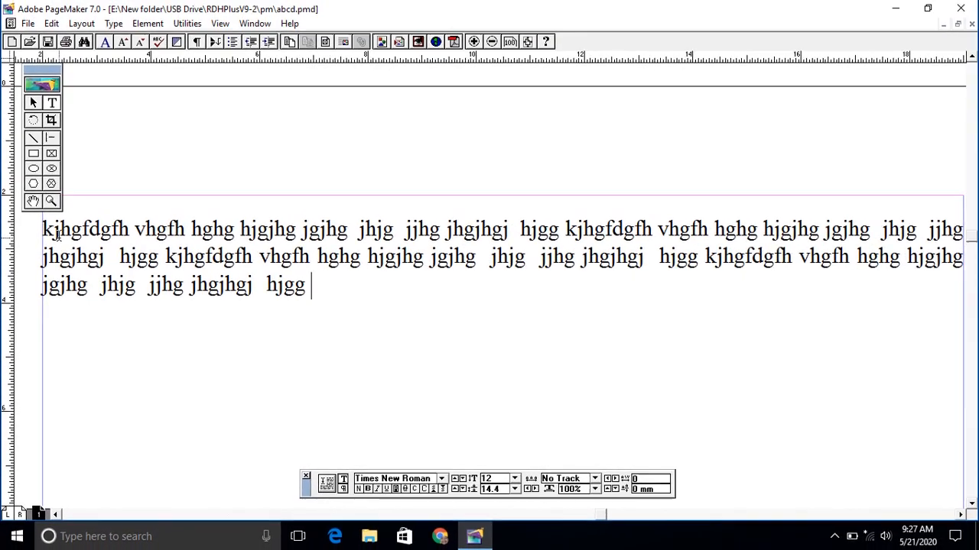
key("ctrl+v")
key("ctrl+v")
key("ctrl+v")
key("ctrl+v")
key("ctrl+v")
key("ctrl+v")
key("ctrl+v")
key("ctrl+v")
key("ctrl+v")
key("ctrl+v")
key("ctrl+v")
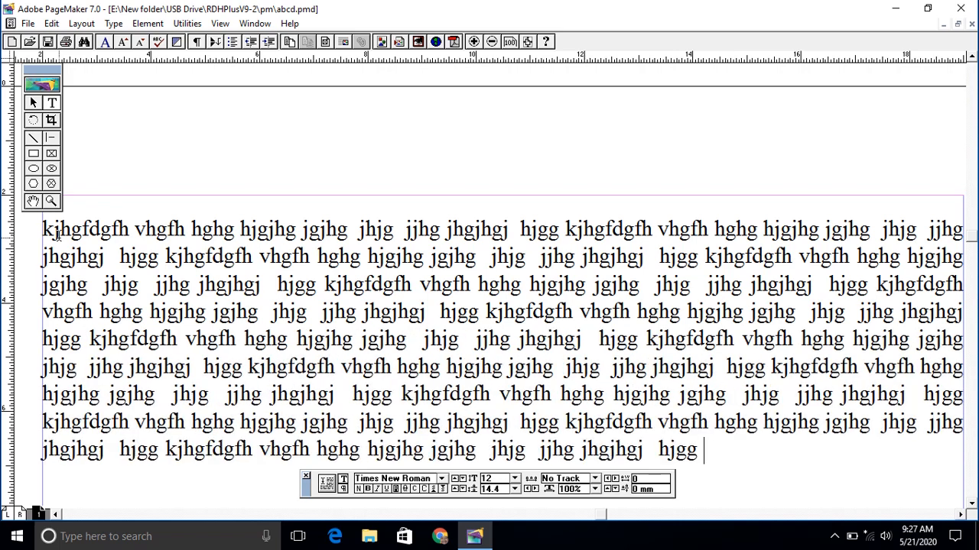
key("ctrl+v")
key("ctrl+v")
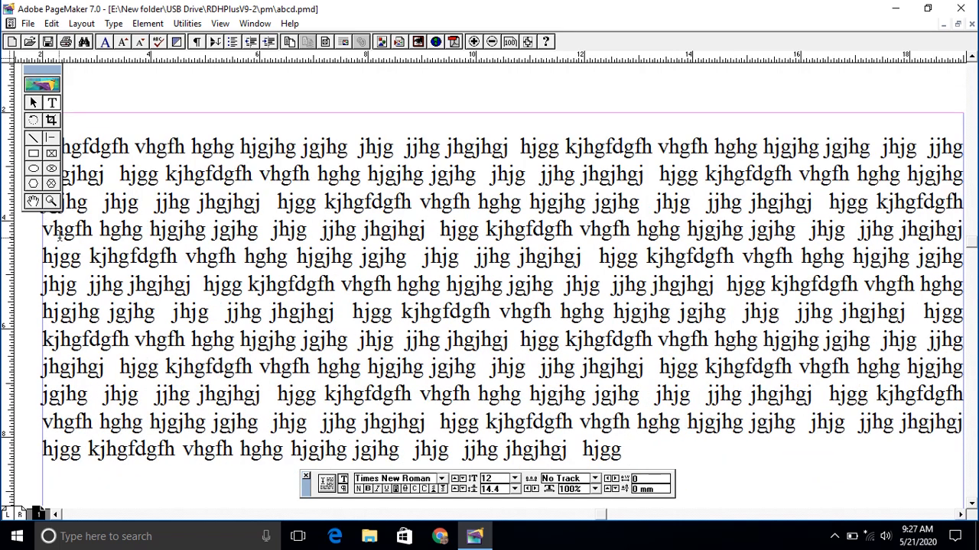
Start a second paragraph below the first and fill it with repeated pastes of the copied sample line
key("Return")
key("ctrl+v")
key("ctrl+v")
key("ctrl+v")
key("ctrl+v")
key("ctrl+v")
key("ctrl+v")
key("ctrl+v")
key("ctrl+v")
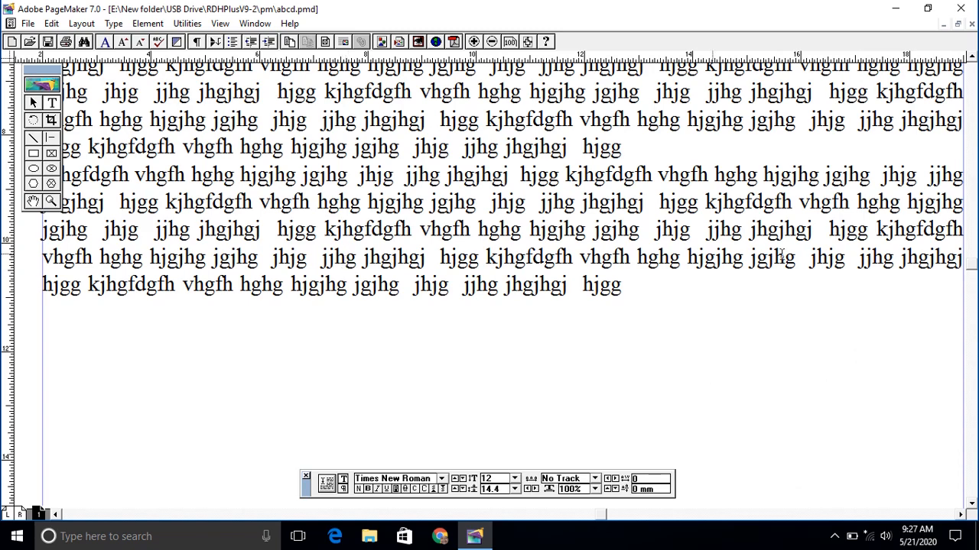
key("ctrl+v")
key("ctrl+v")
key("ctrl+v")
key("ctrl+v")
key("ctrl+v")
Examine the two paragraphs at several magnifications and check the extent of the text by selecting all of it
key("ctrl+1")
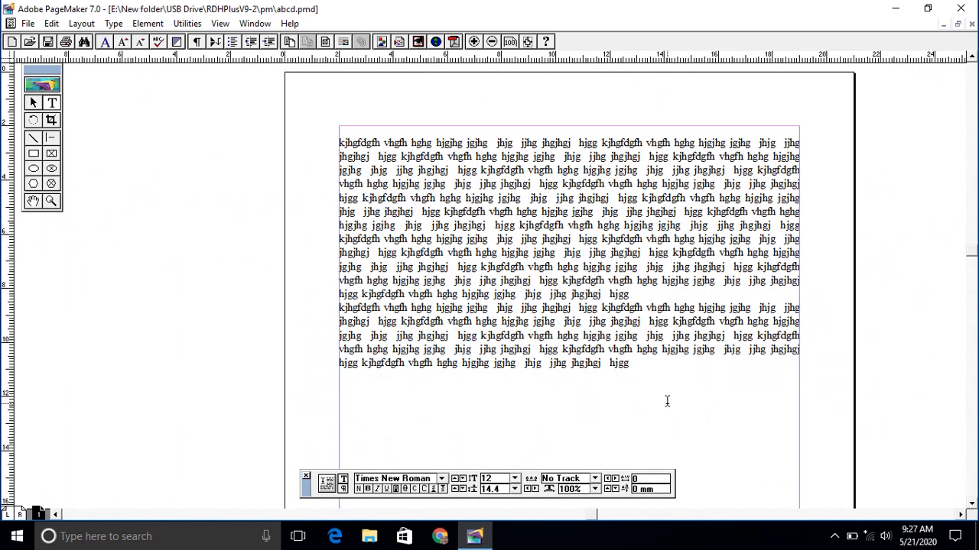
key("ctrl+1")
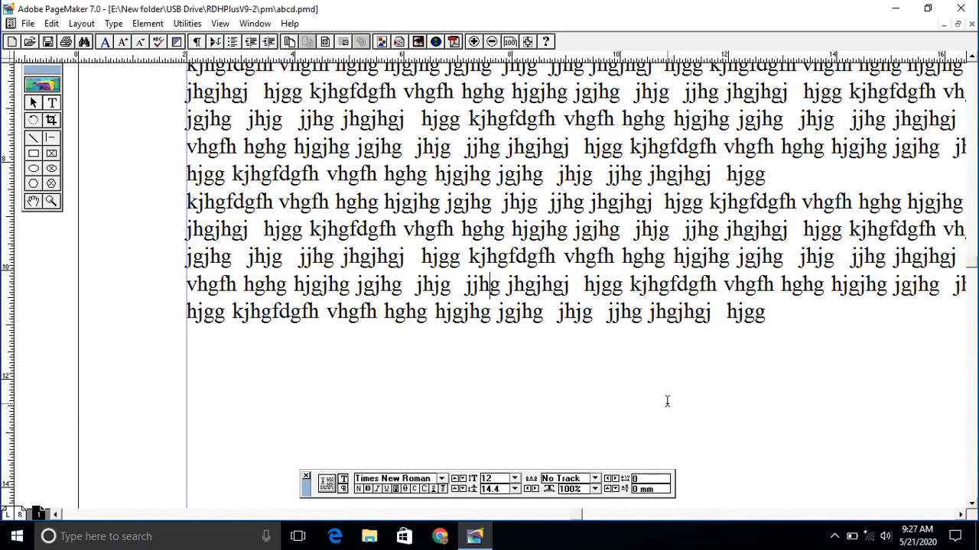
key("ctrl+2")
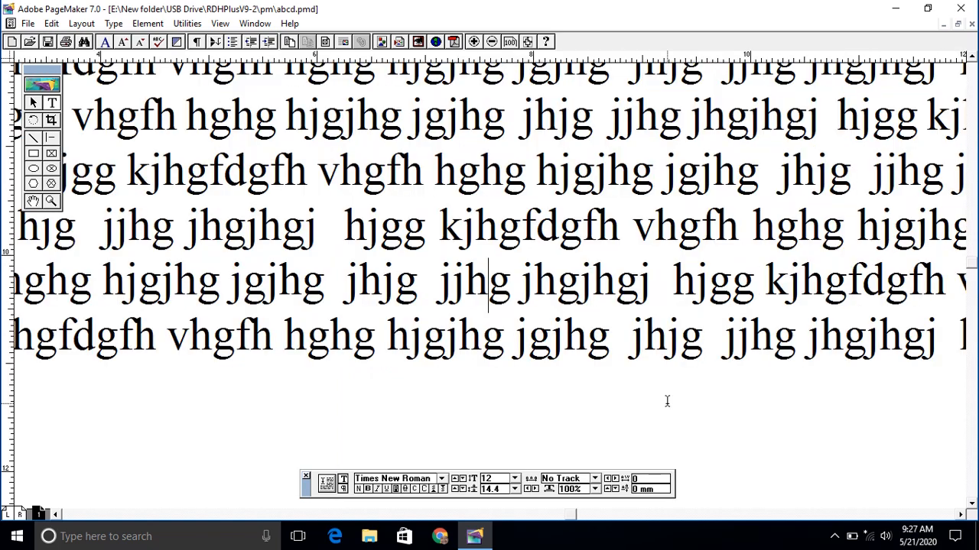
key("ctrl+1")
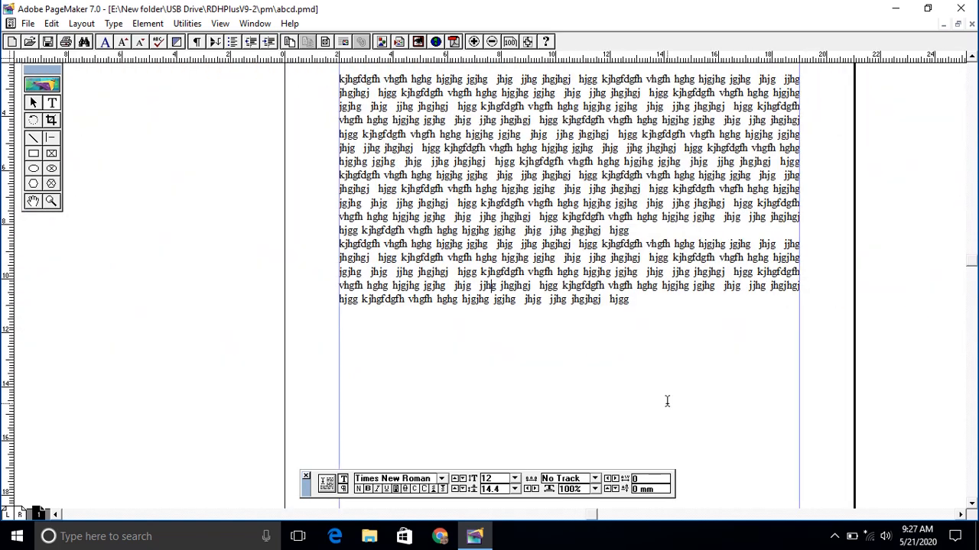
left_click(971, 56)
left_click(55, 106)
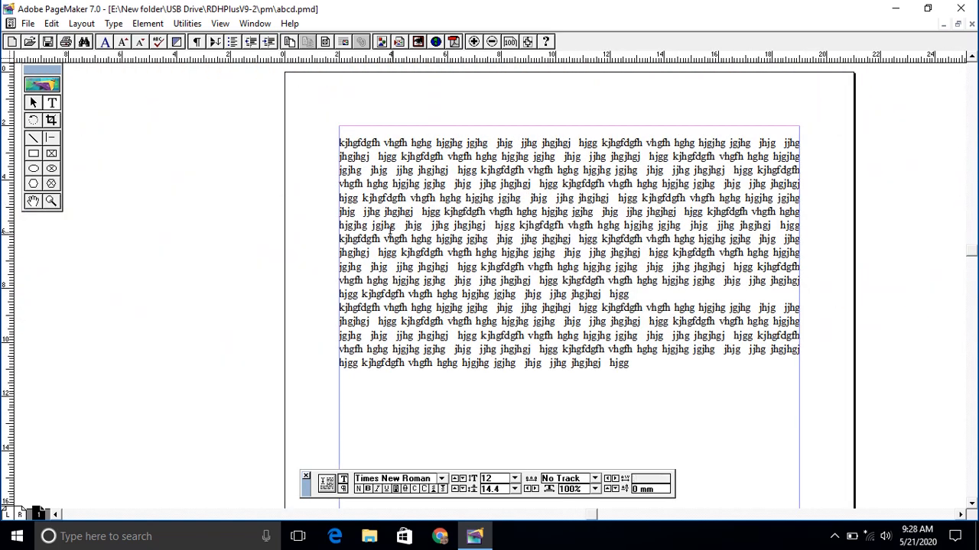
left_click(468, 225)
key("ctrl+a")
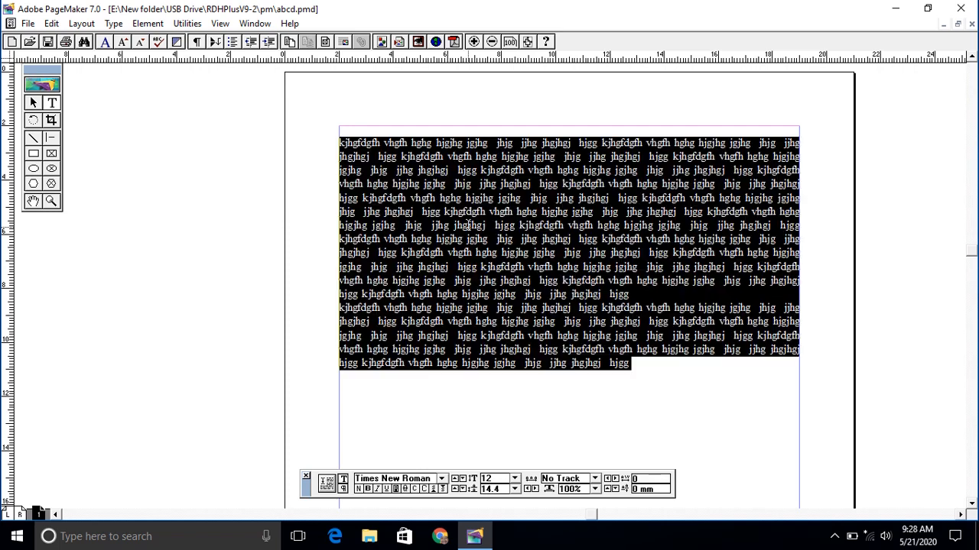
left_click(628, 322)
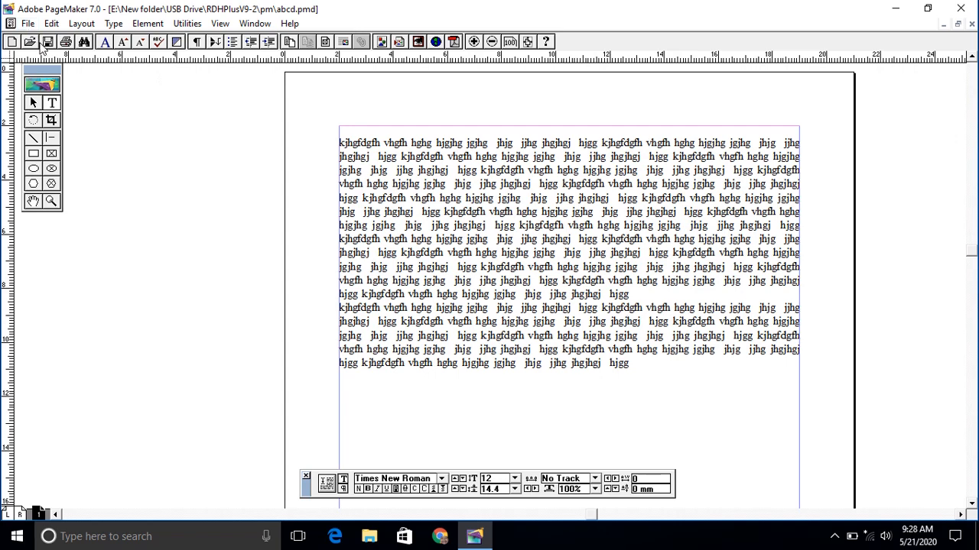
Close the current publication and reopen abcd from the pm folder as the original
left_click(27, 23)
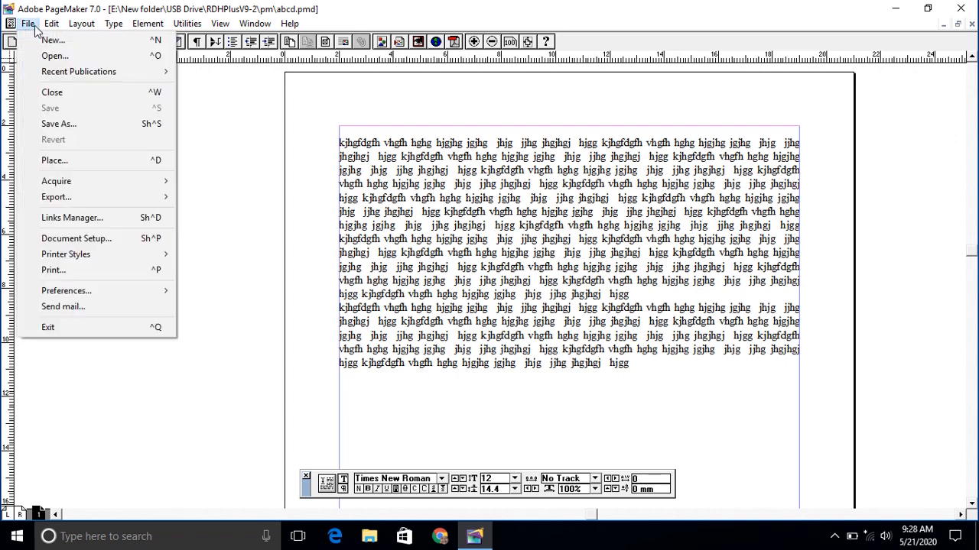
left_click(46, 93)
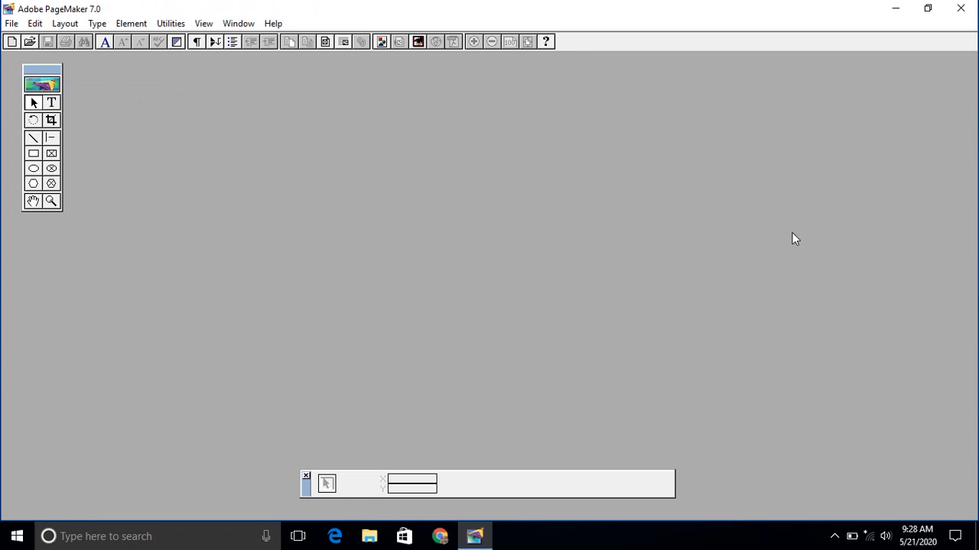
left_click(14, 24)
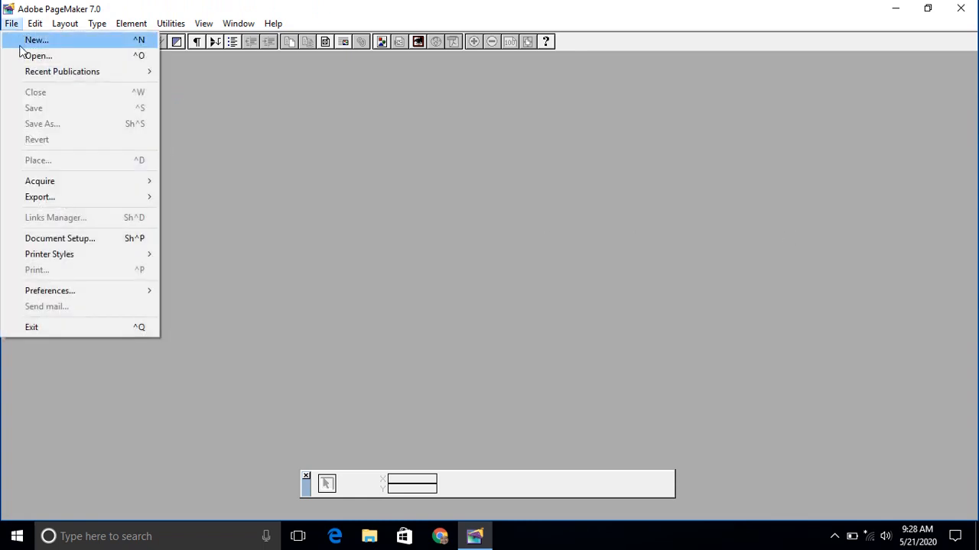
left_click(31, 56)
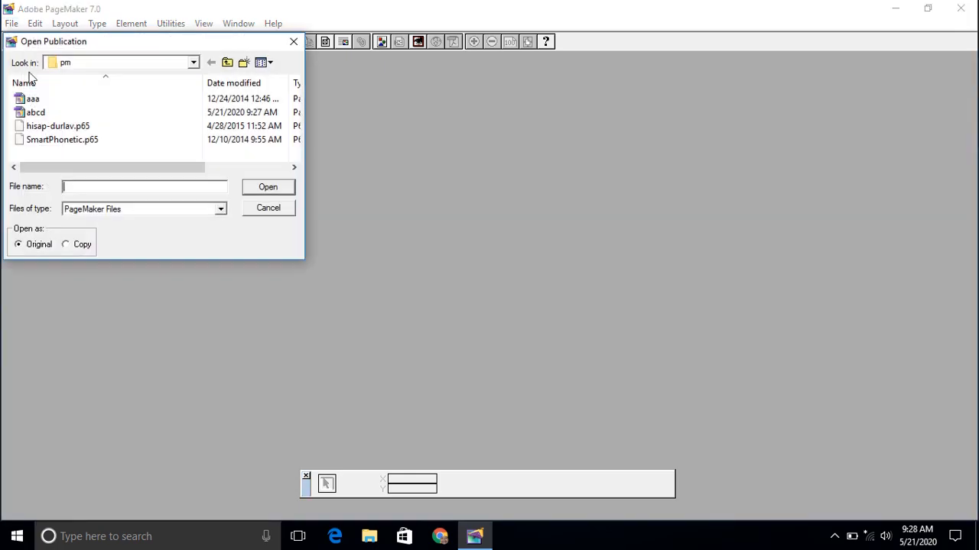
double_click(54, 115)
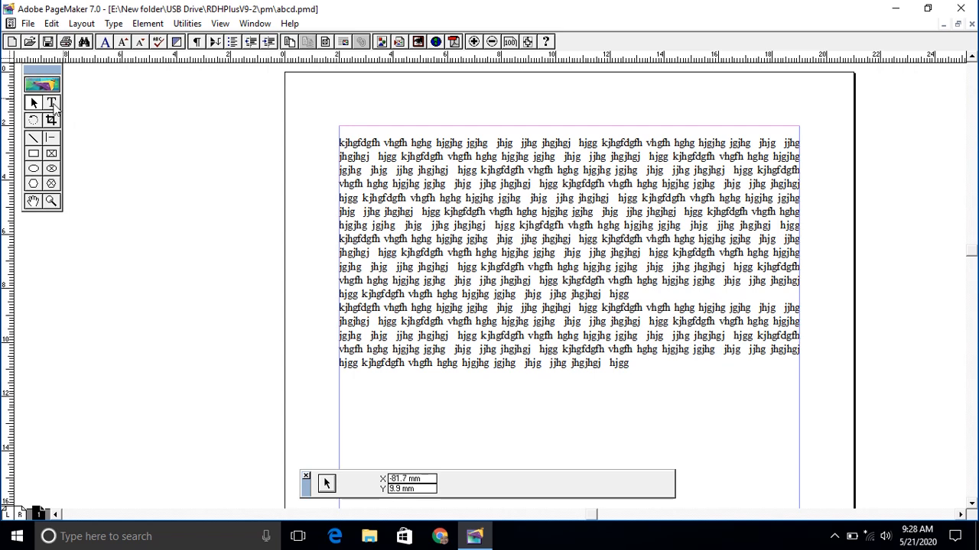
Enter a separate text block below the existing paragraphs, reading "jkhkjhjkhkjhkjhjkhkjhkjhkj" with "jkhjkh" on a lower line
left_click(52, 105)
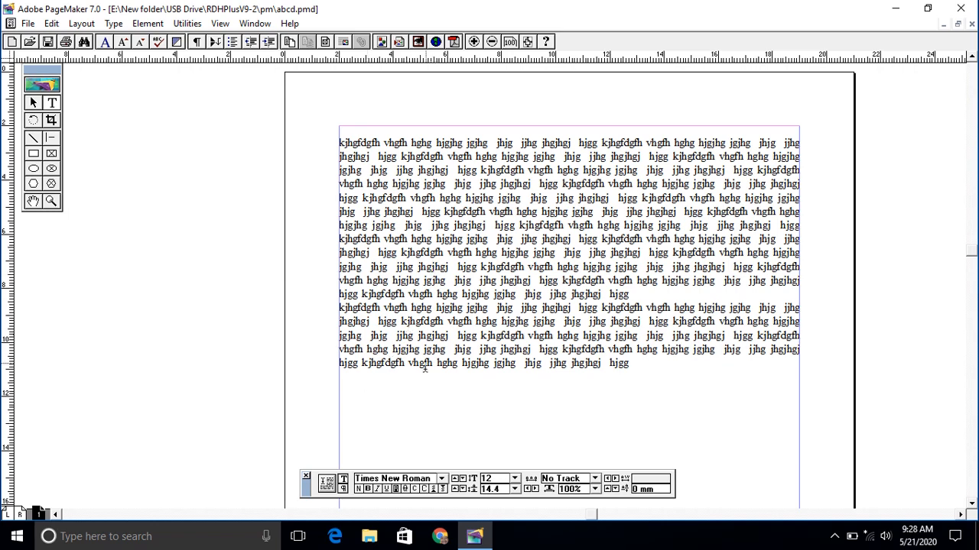
left_click(369, 432)
left_click(352, 386)
type("jkhkjhjkhkjhkjh")
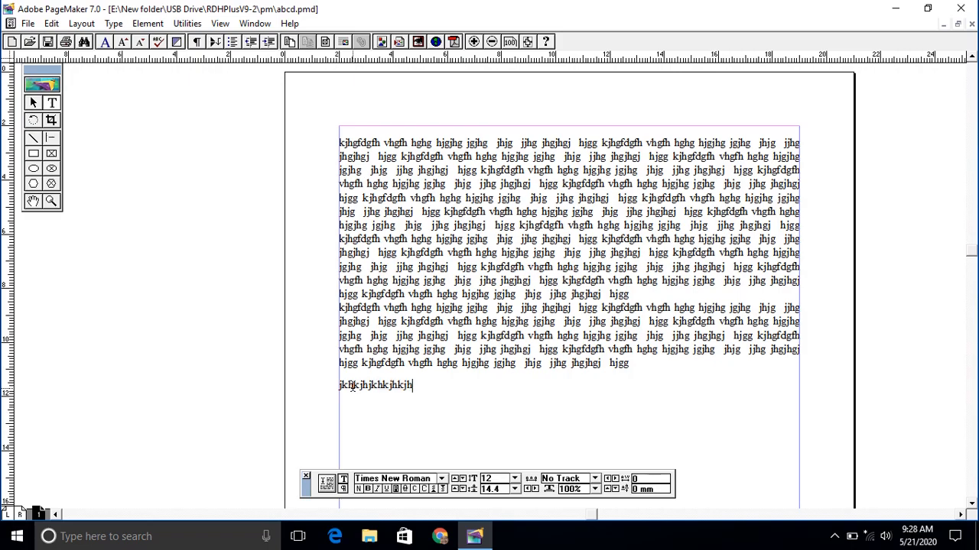
type("jkhkjhkjhkj  jkhjkh")
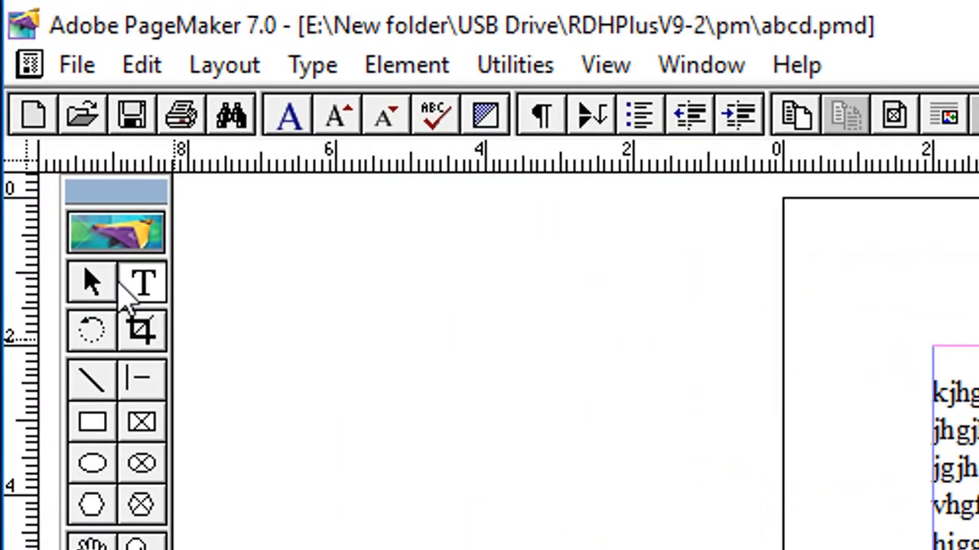
Select the upper and lower text blocks in turn with the Pointer tool to compare their boundaries
left_click(36, 101)
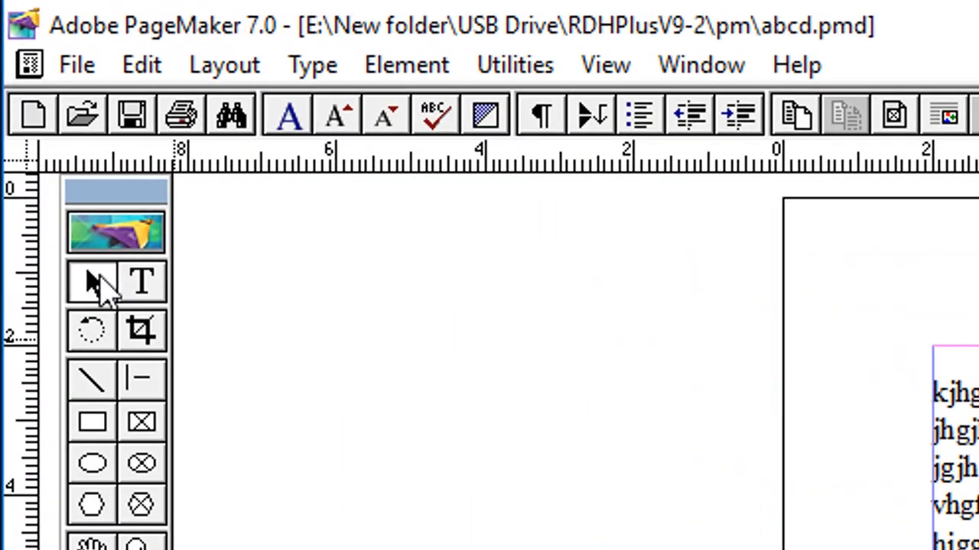
left_click(420, 281)
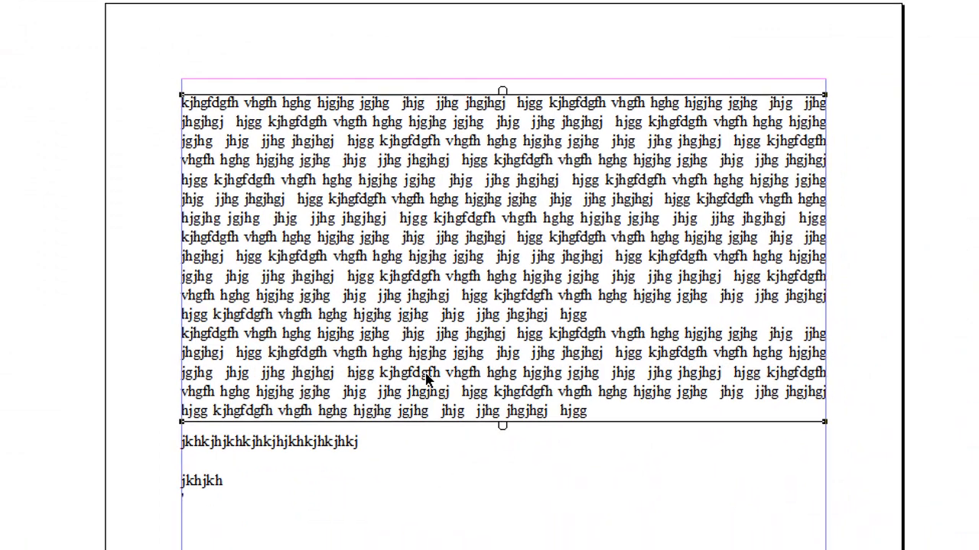
left_click(320, 454)
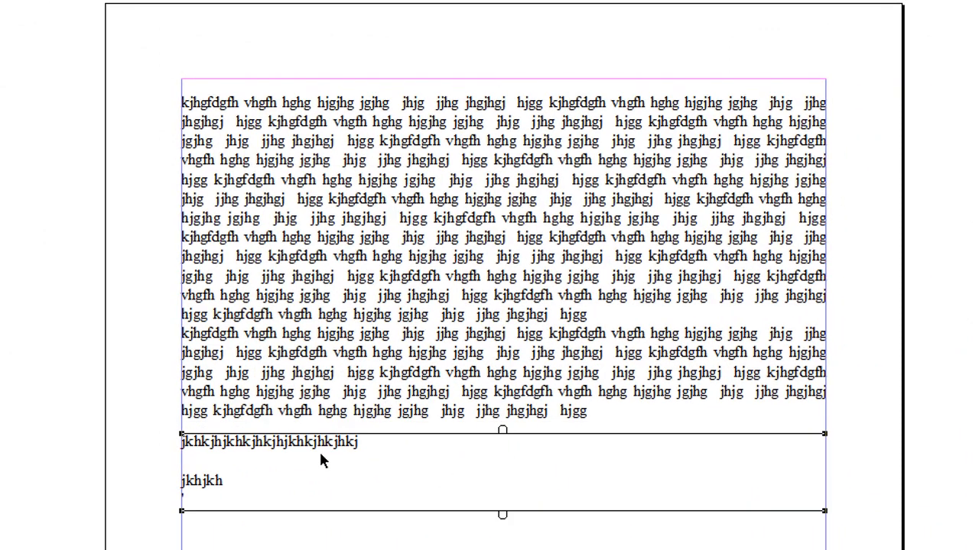
left_click(420, 354)
left_click(364, 453)
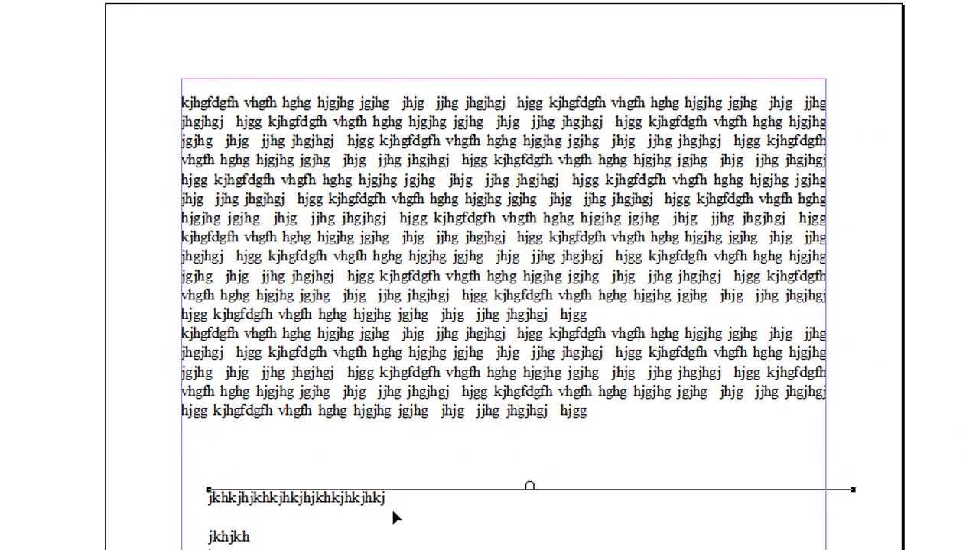
Align the upper text block with the page's top margin and the lower text block with the left margin
left_click_drag(393, 513, 640, 359)
key("ctrl+z")
left_click_drag(472, 354, 448, 324)
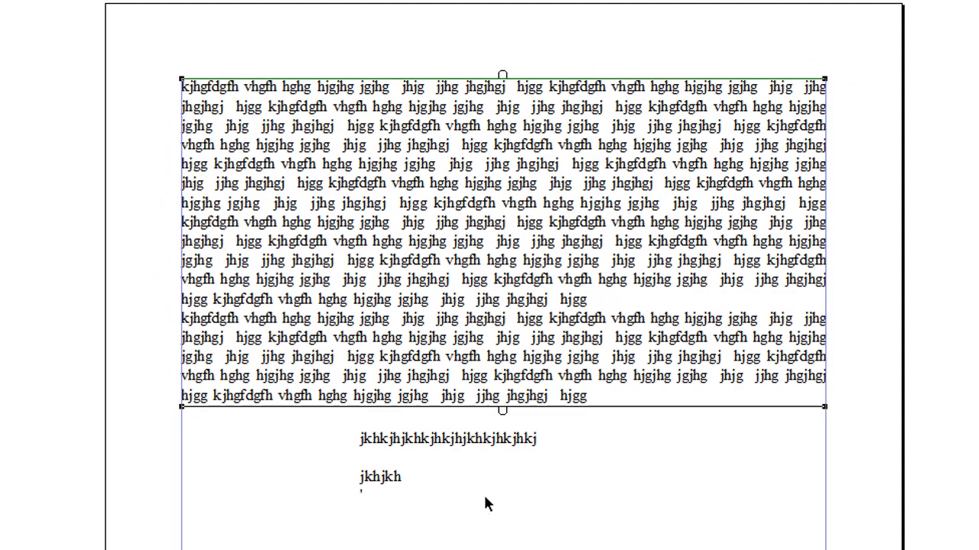
left_click_drag(478, 446, 302, 443)
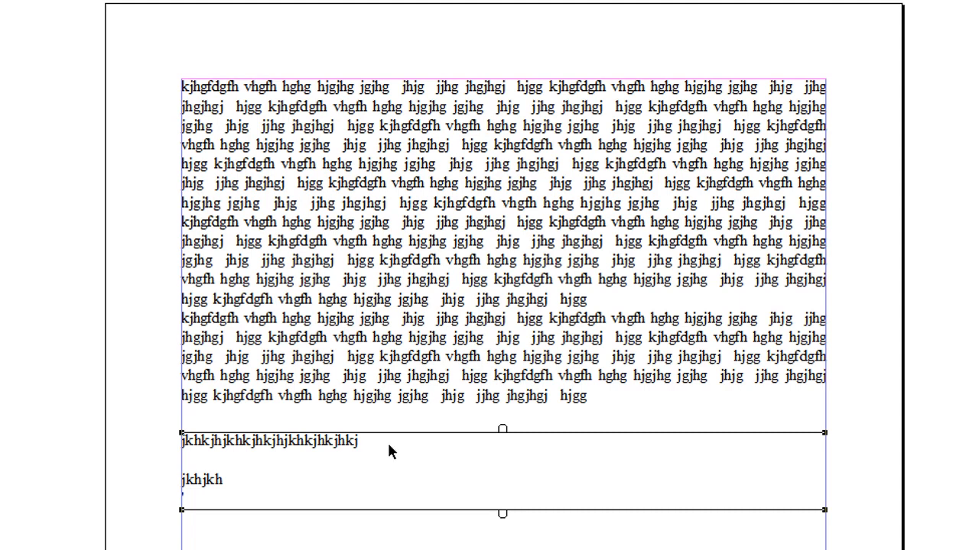
Clear the lower text block from the page, keeping only the block with the two long paragraphs
left_click(464, 341)
left_click(409, 467)
right_click(409, 468)
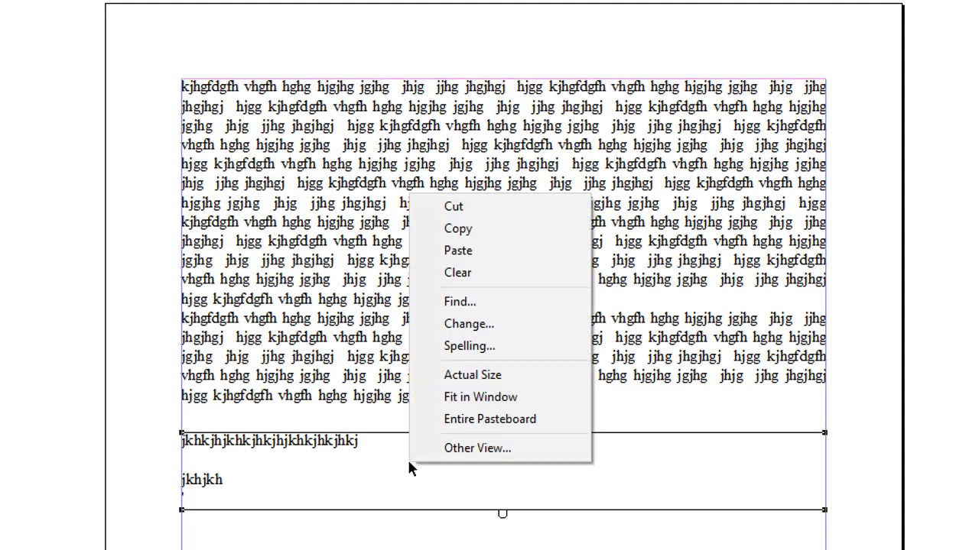
left_click(512, 274)
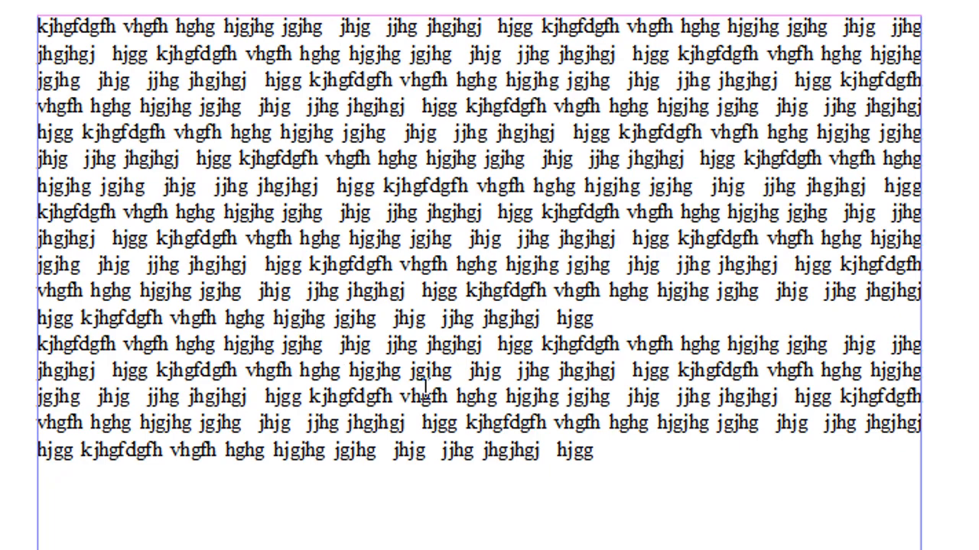
Enter short sample lines below the last paragraph, including "jjhj", "jhjk", "jhkj", "jkhkjh" and "kjhkjhk", and paste repeated paragraphs past the bottom margin
left_click(425, 391)
left_click(490, 441)
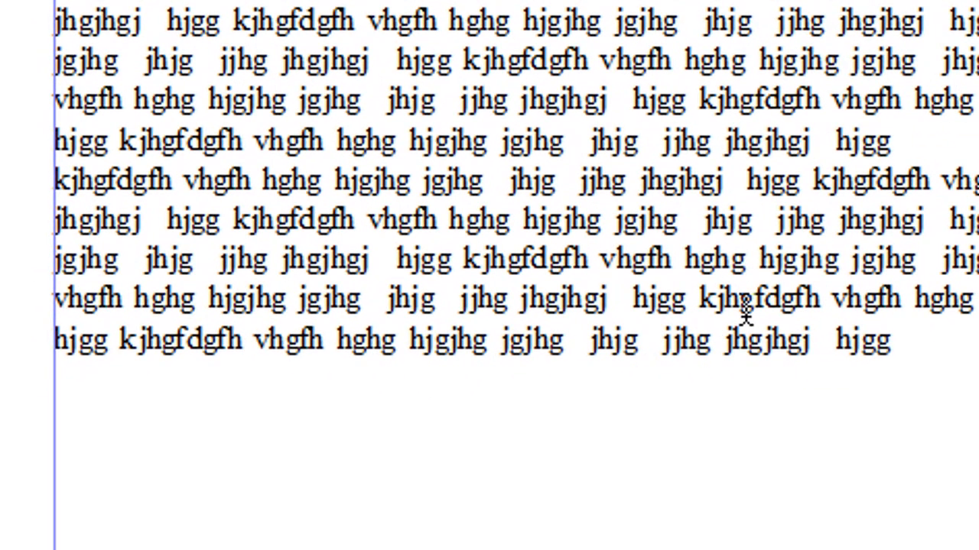
key("Right")
key("Right")
key("Right")
key("Right")
key("Right")
key("Right")
key("Right")
key("Right")
key("Right")
key("Right")
key("Right")
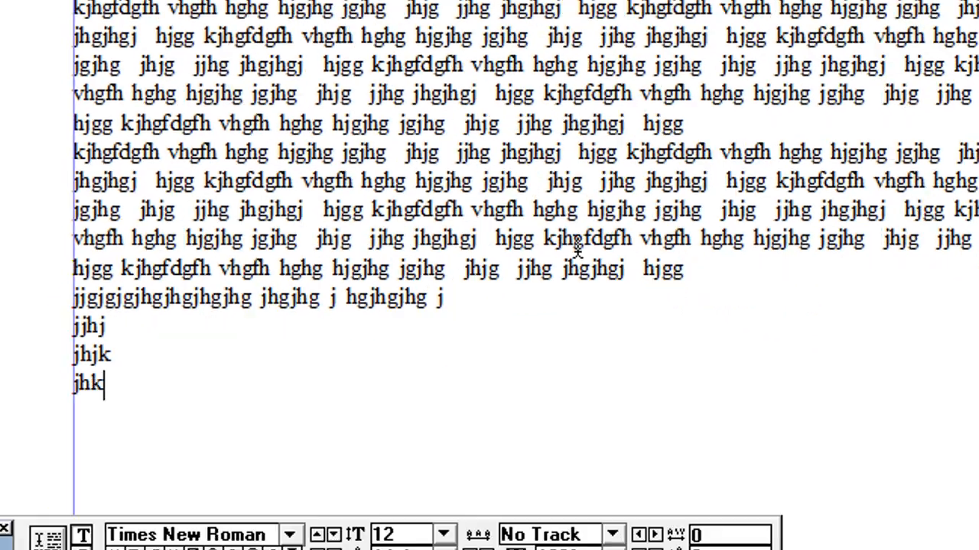
type("j")
key("Return")
type("jkhkjh")
key("Return")
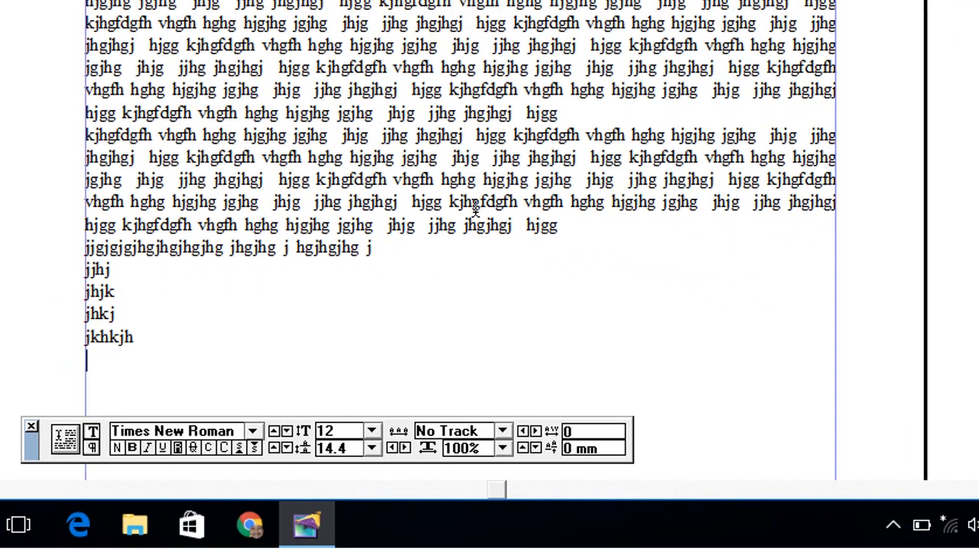
type("kjhkjhk")
key("Return")
key("Return")
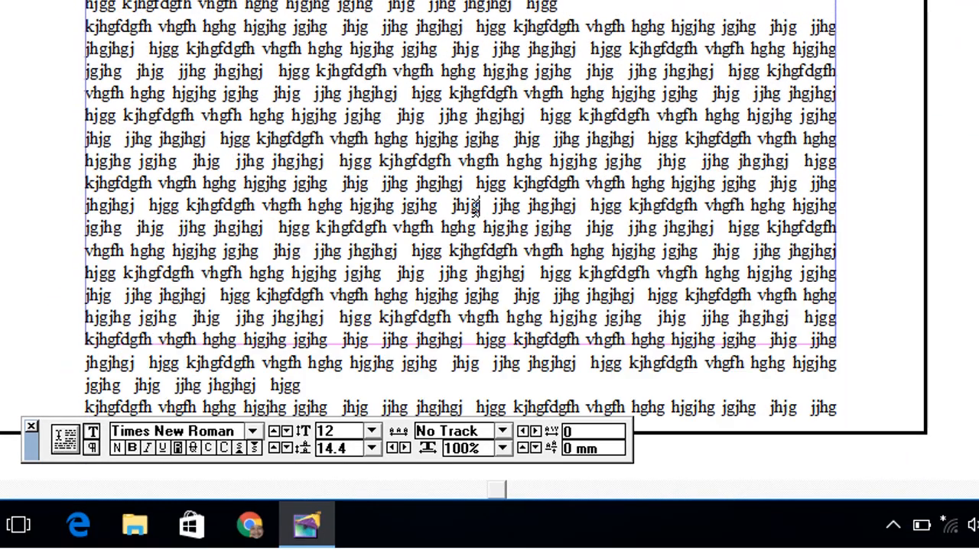
Select the long text block with the Pointer tool and move the Control palette down below the page's bottom edge
double_click(476, 208)
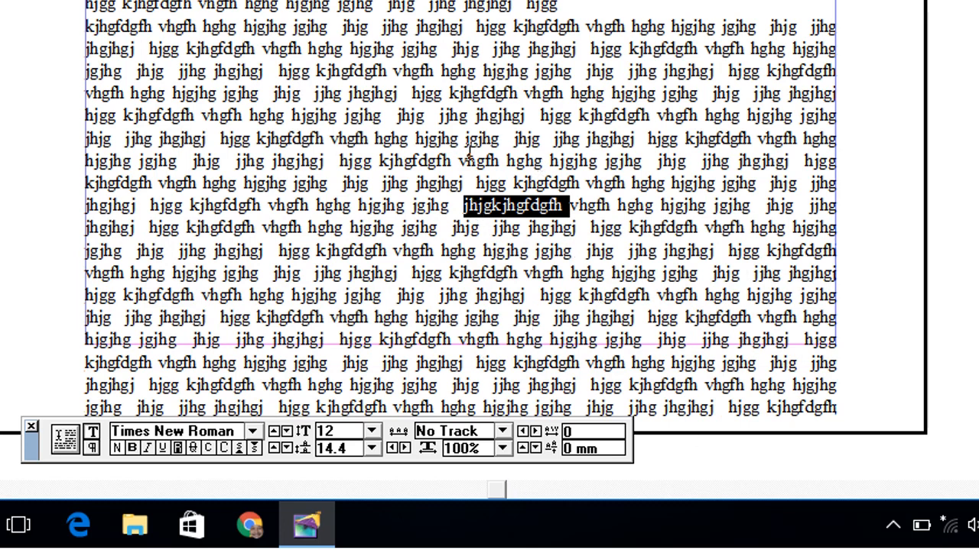
left_click(469, 152)
key("F9")
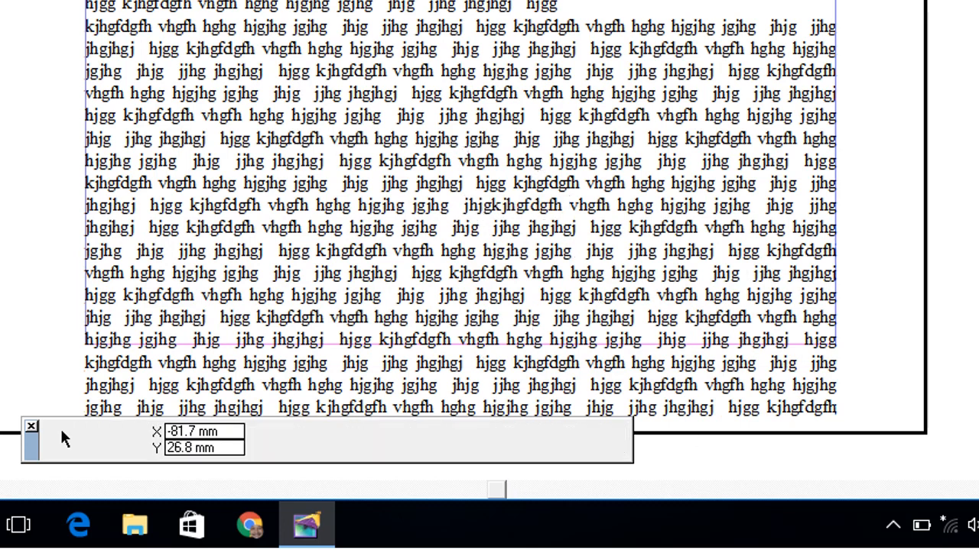
left_click(553, 95)
left_click_drag(31, 435, 41, 489)
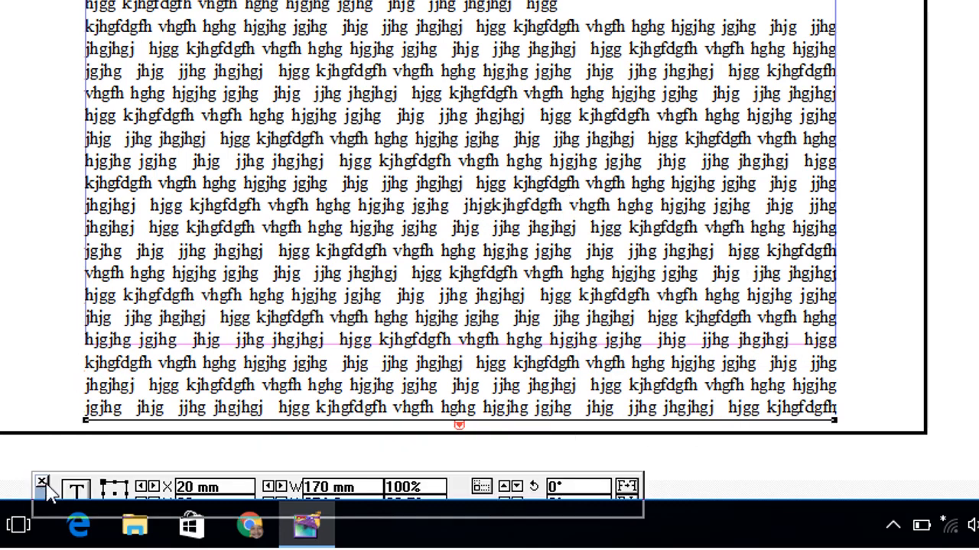
Place the insertion point in the block's last line with the Text tool, and return to the block with the Pointer tool
key("F9")
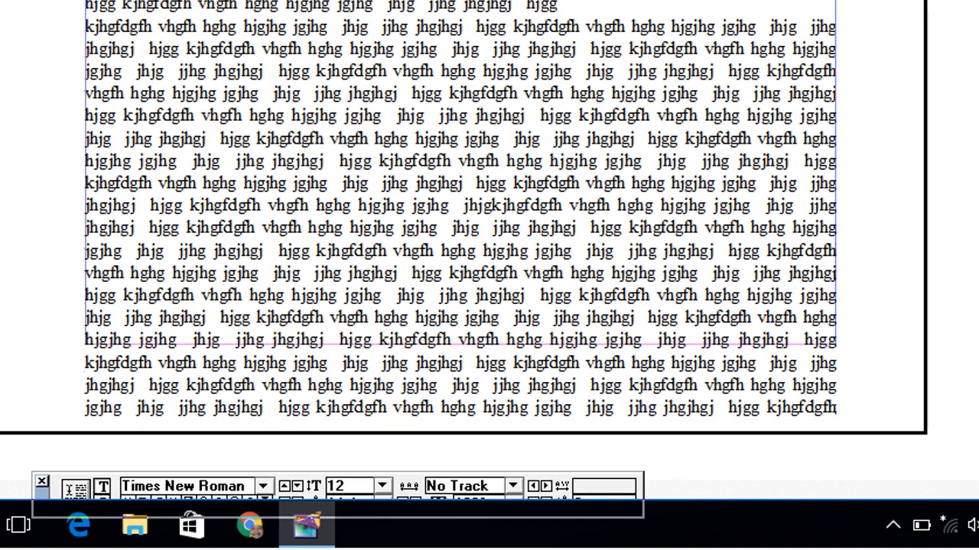
left_click(627, 408)
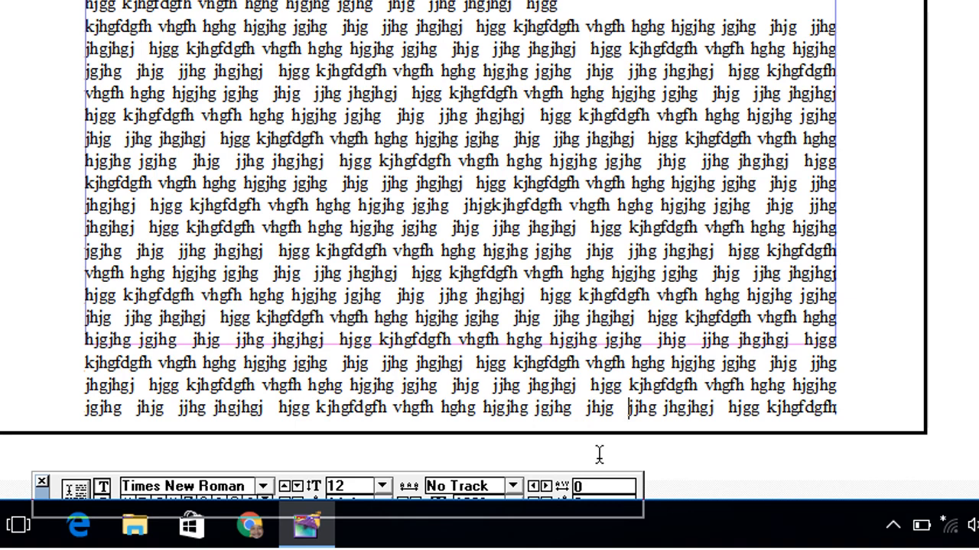
key("F9")
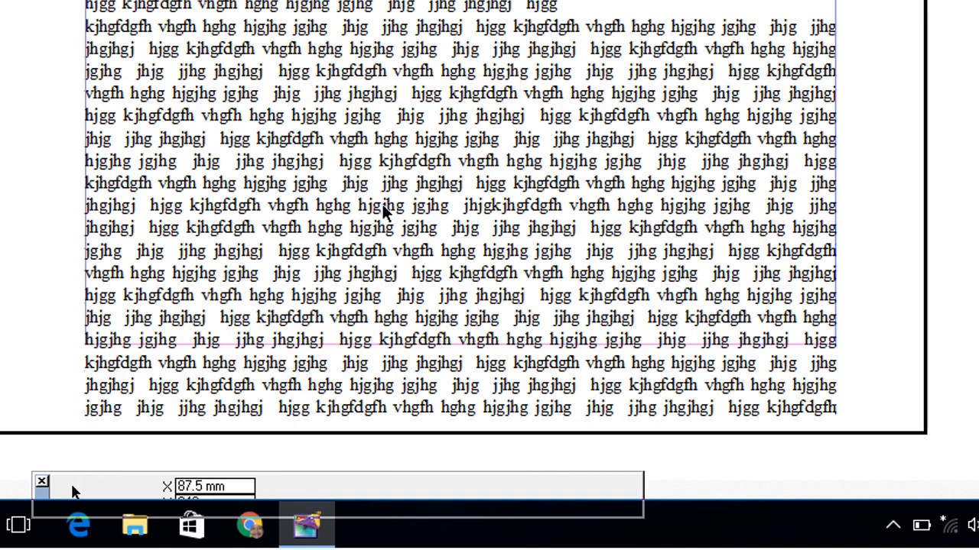
left_click(466, 271)
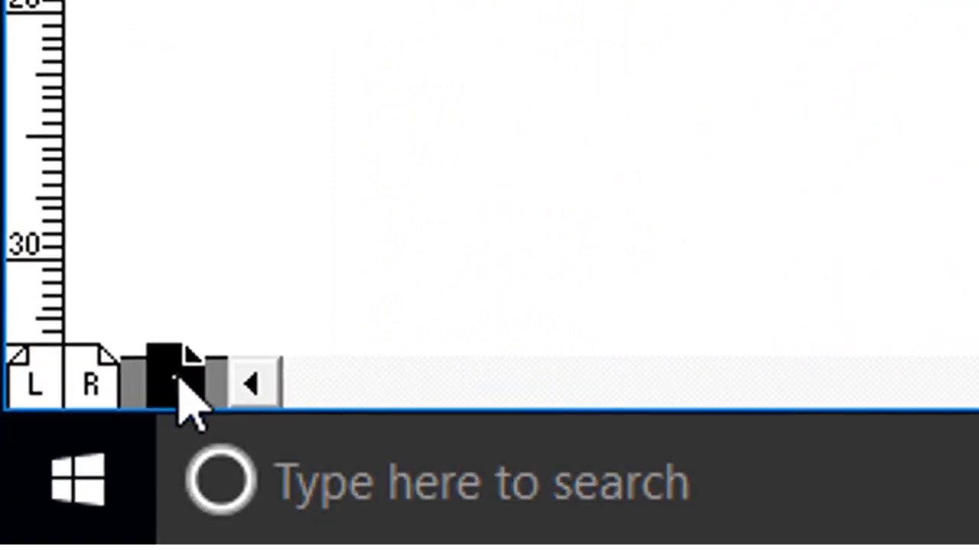
Insert 10 pages after the current page, based on the Document Master
right_click(170, 387)
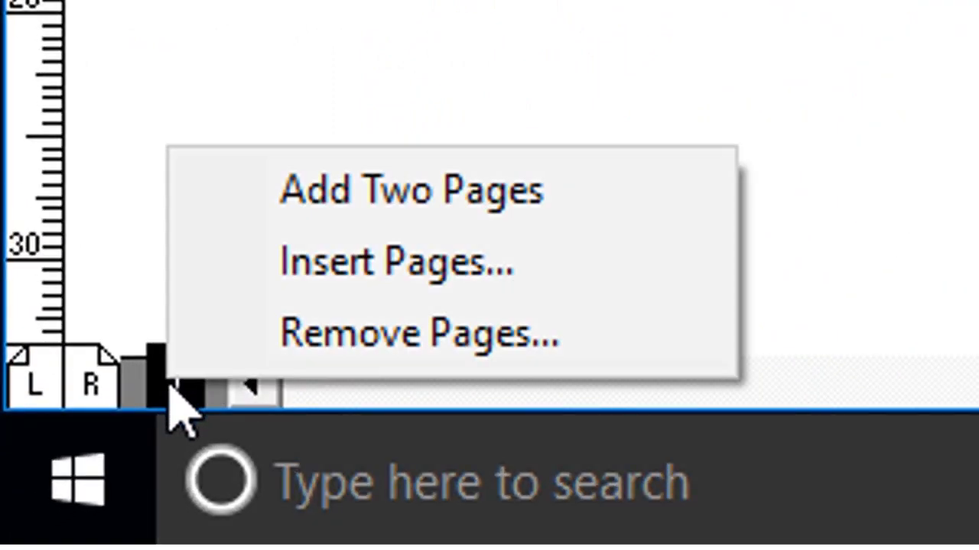
left_click(405, 283)
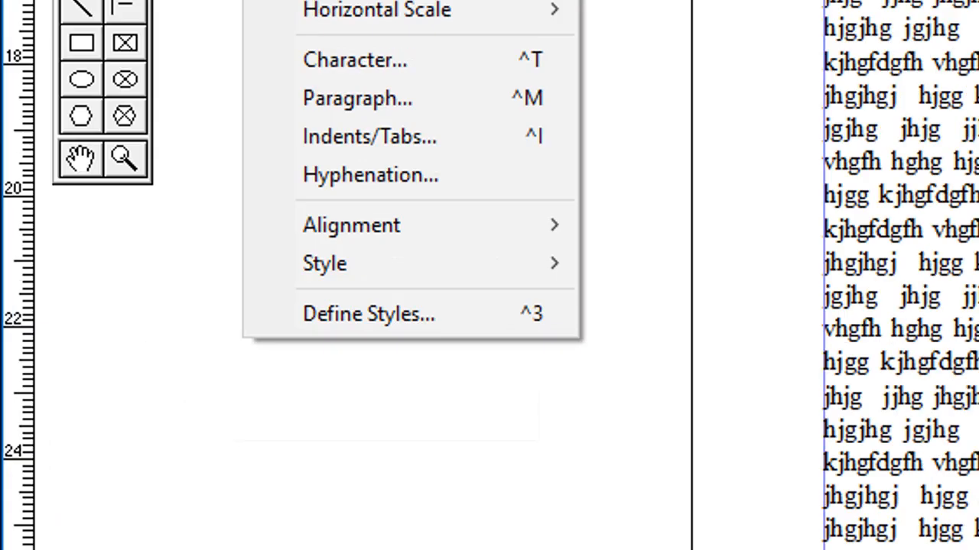
left_click(188, 47)
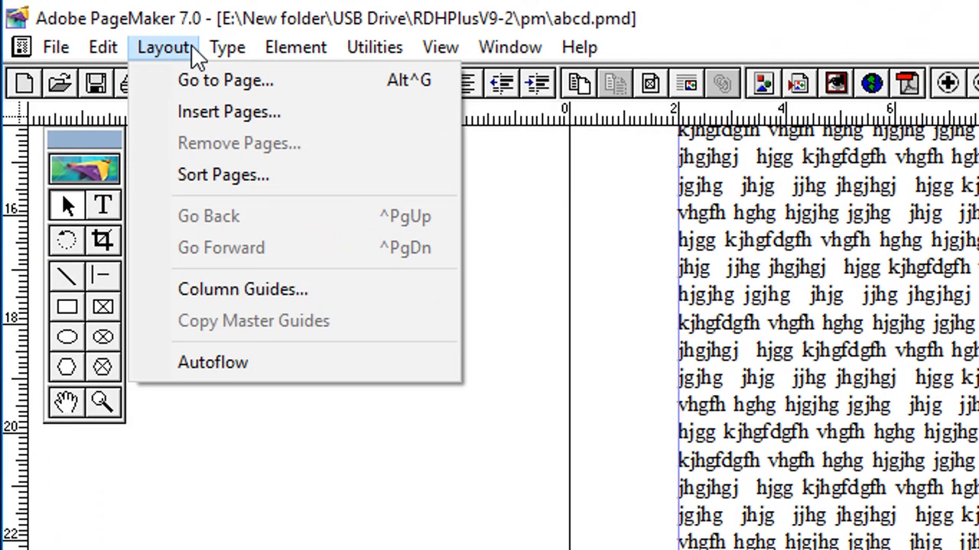
left_click(179, 116)
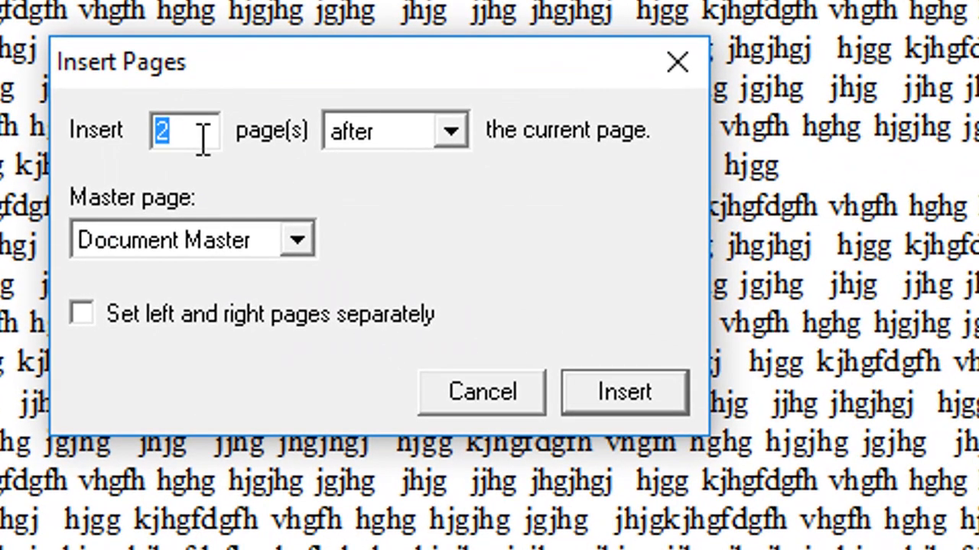
type("10")
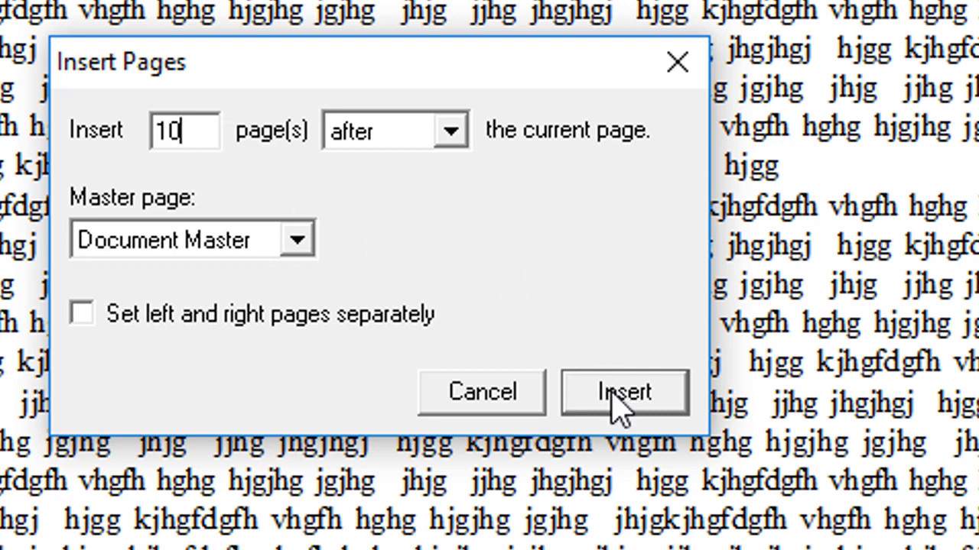
left_click(446, 139)
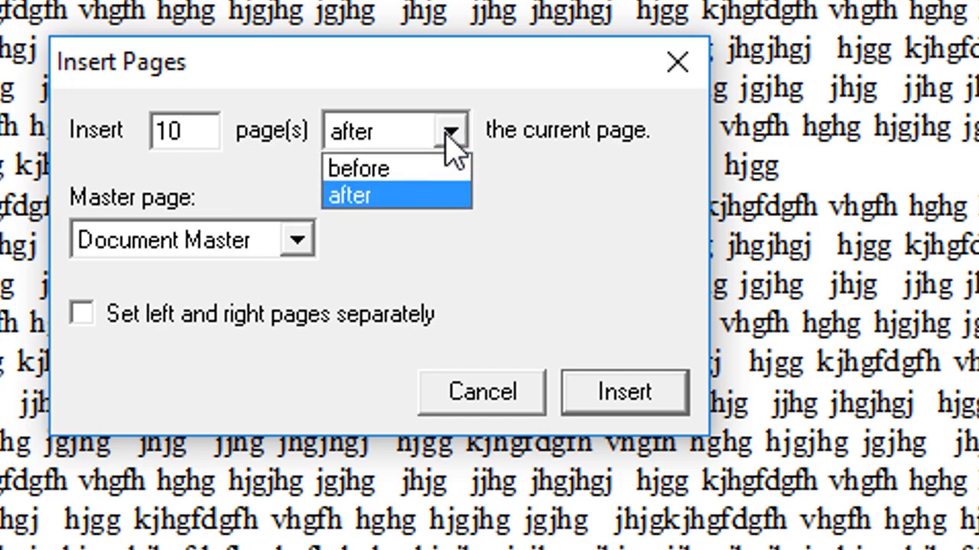
left_click(385, 198)
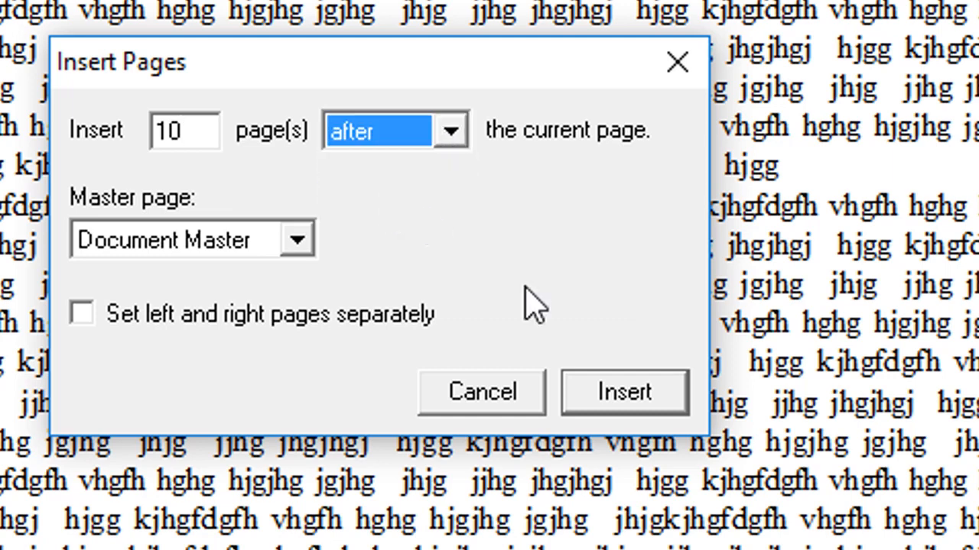
left_click(624, 393)
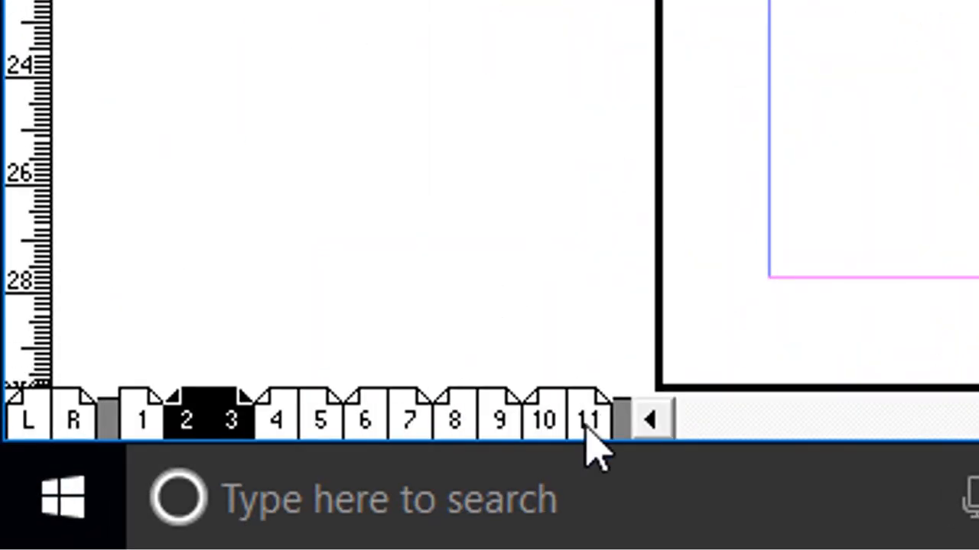
Shorten page 1's text block to end at the bottom margin and flow its overflow text onto page 2 from the top margin
left_click(160, 419)
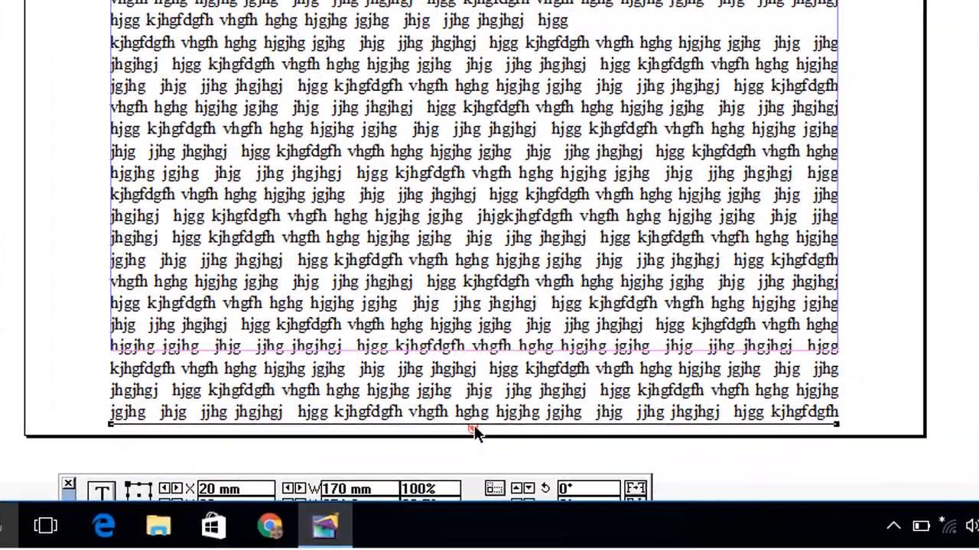
left_click_drag(474, 427, 474, 341)
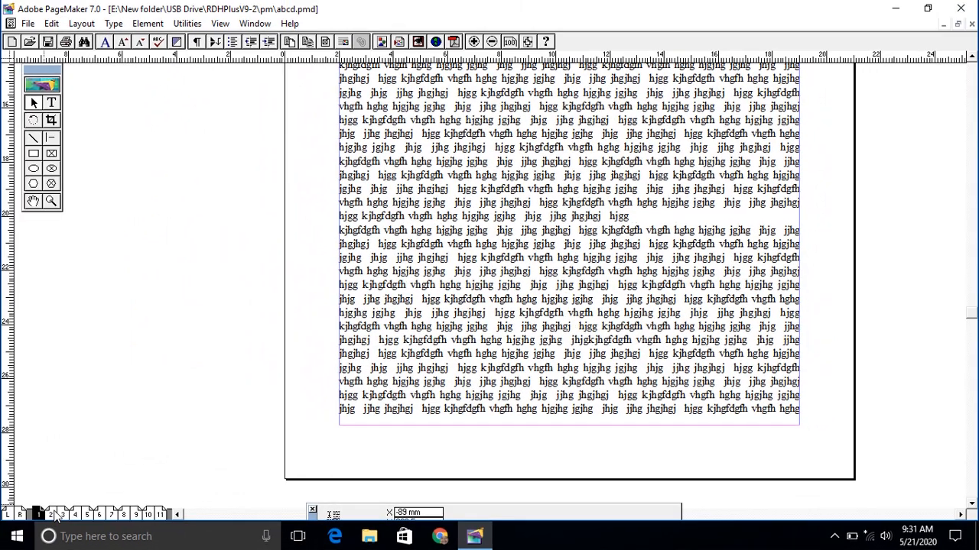
left_click(56, 514)
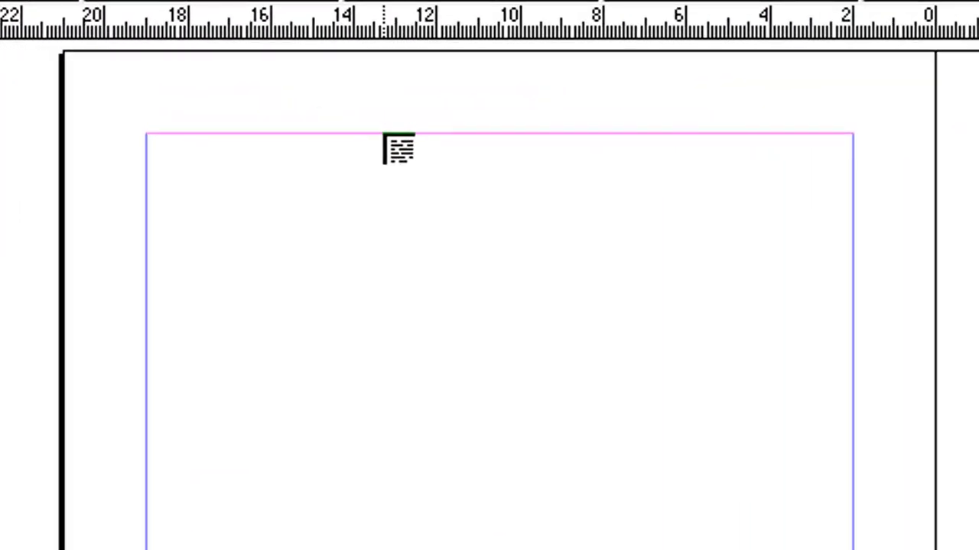
left_click(383, 135)
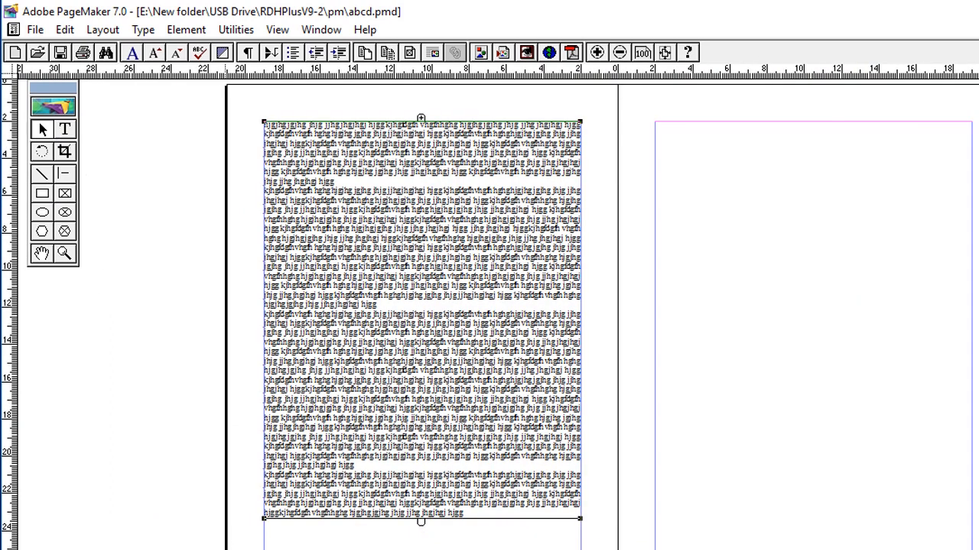
Select the entire story with the Text tool and compare pages 1 and 2 to check that their text blocks are linked
left_click(65, 129)
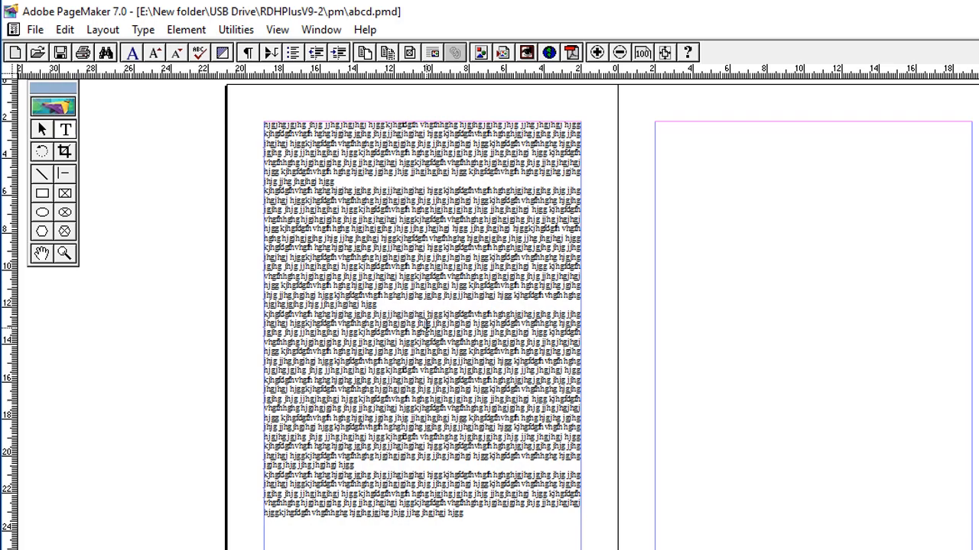
key("ctrl+a")
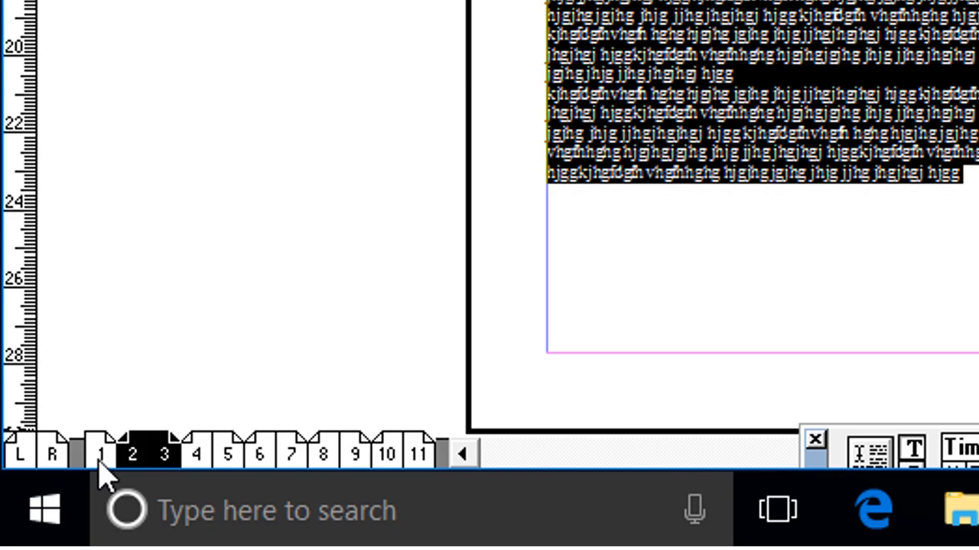
left_click(99, 455)
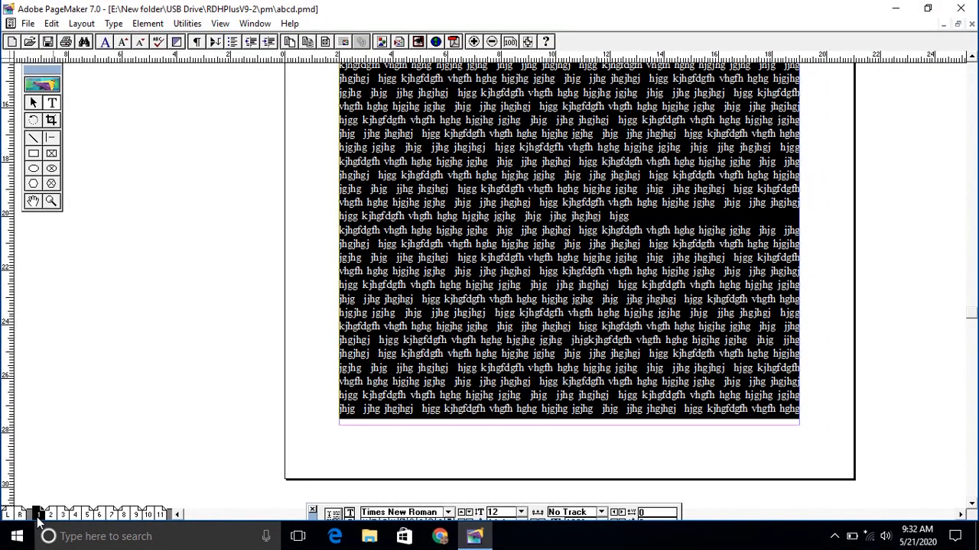
left_click(50, 515)
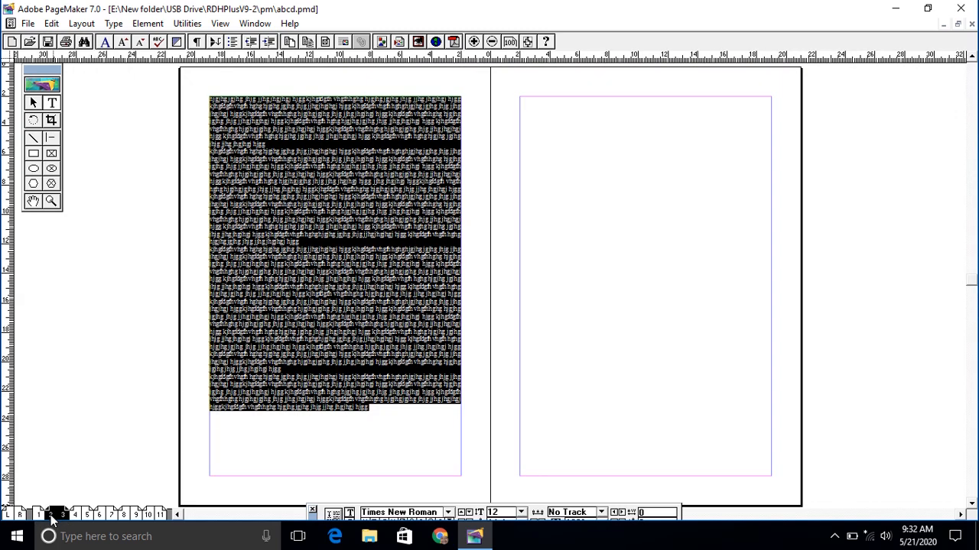
left_click(39, 516)
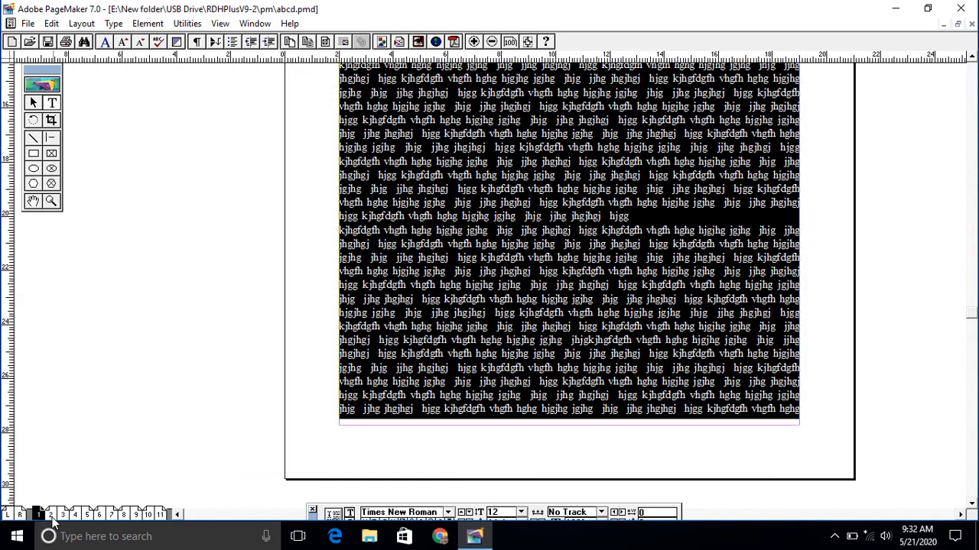
left_click(52, 517)
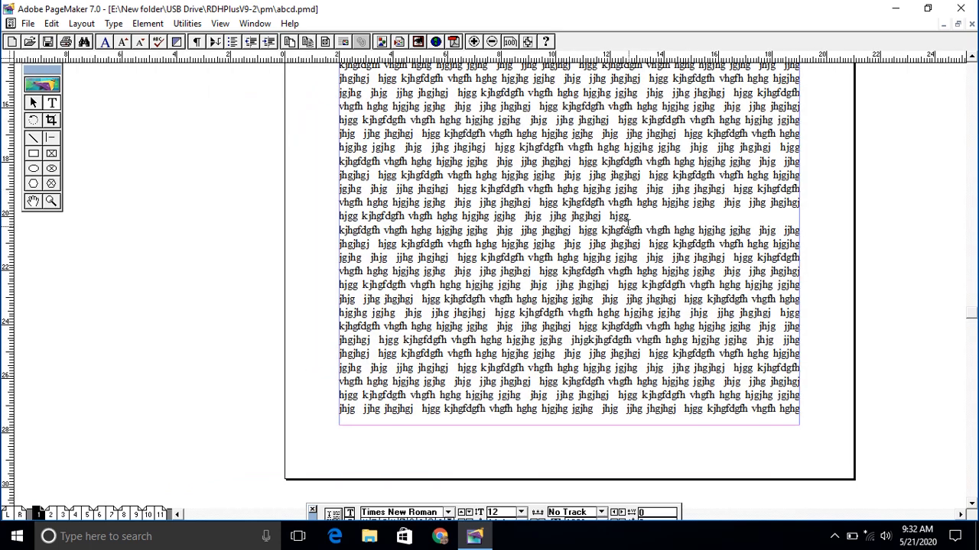
Insert the lines "jkjhjkh", "kjhjkh", a blank line, "jjkh", "jkhkjhkjhk" and another blank line between page 1's lower paragraphs, and check the reflow on page 2
left_click(641, 219)
key("Return")
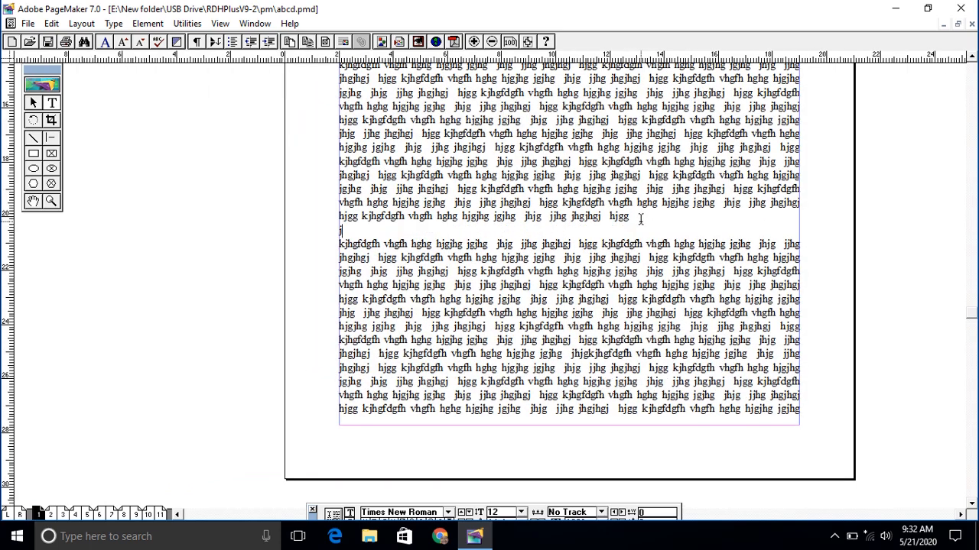
type("jkjhjkh")
key("Return")
type("kjhjkh")
key("Return")
key("Return")
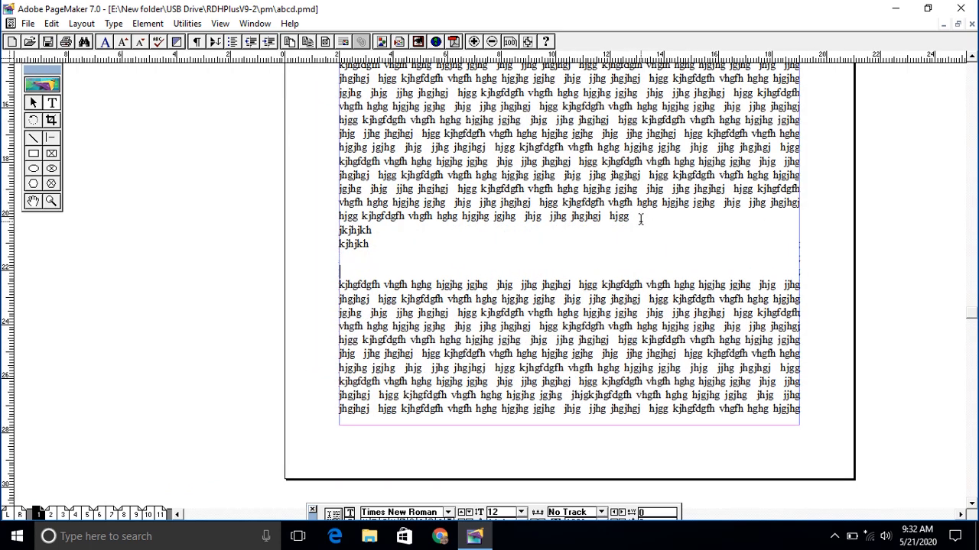
type("jjkh")
key("Return")
type("jkhkjhkjhk")
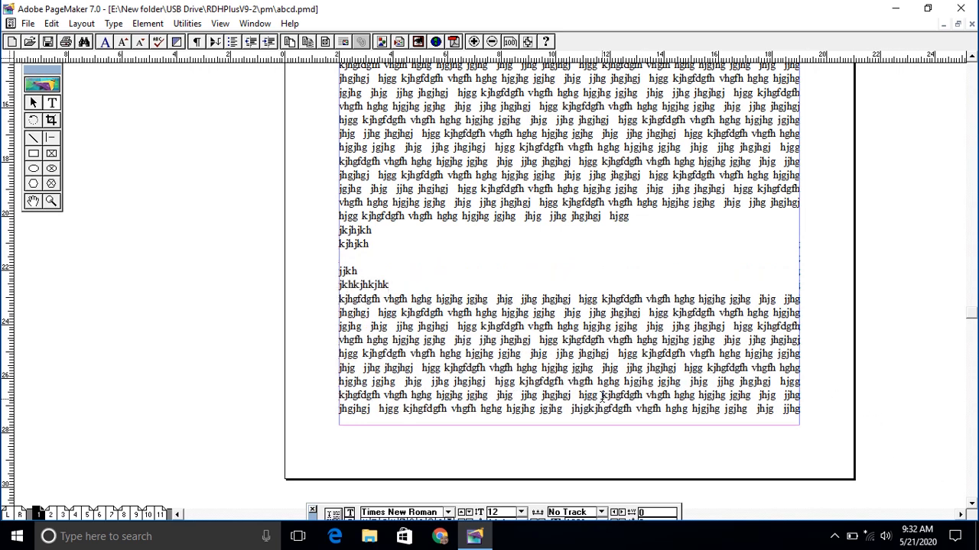
key("Return")
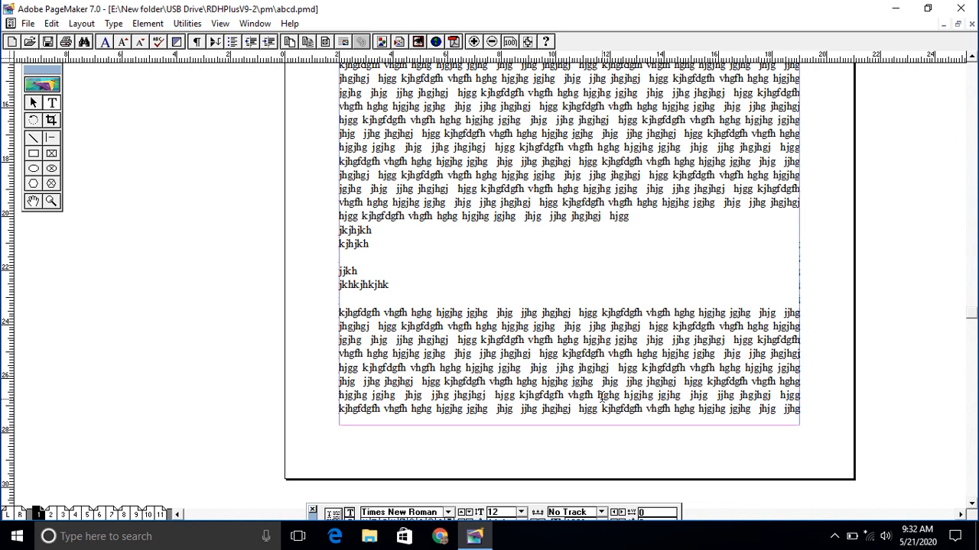
left_click(59, 515)
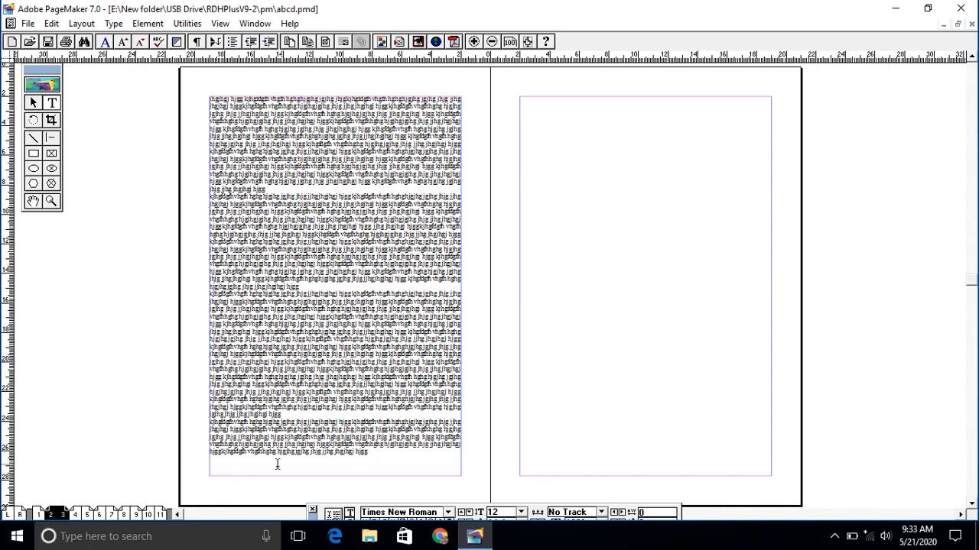
left_click(43, 513)
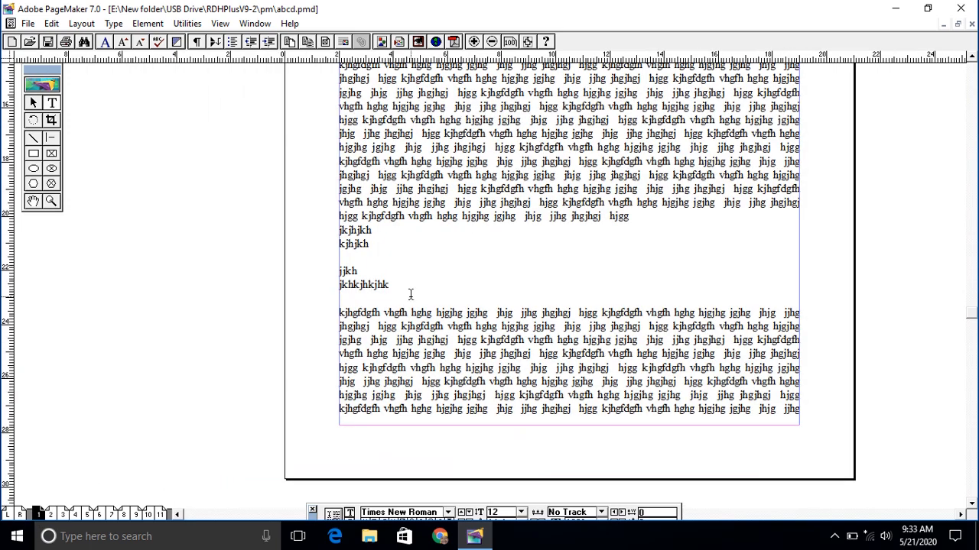
Add the lines "kljkjkl", "jjkhjk", "kjutyt" and "dgfdg" below "jkhkjhkjhk" on page 1
type("kljkjkl")
key("Return")
type("jjkhjk")
key("Return")
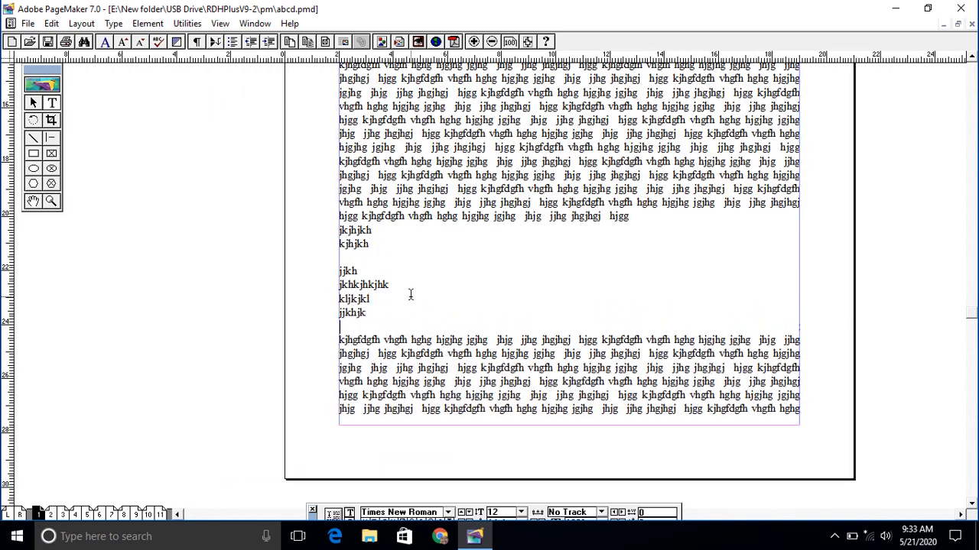
type("kjutyt")
key("Return")
type("dgfdg")
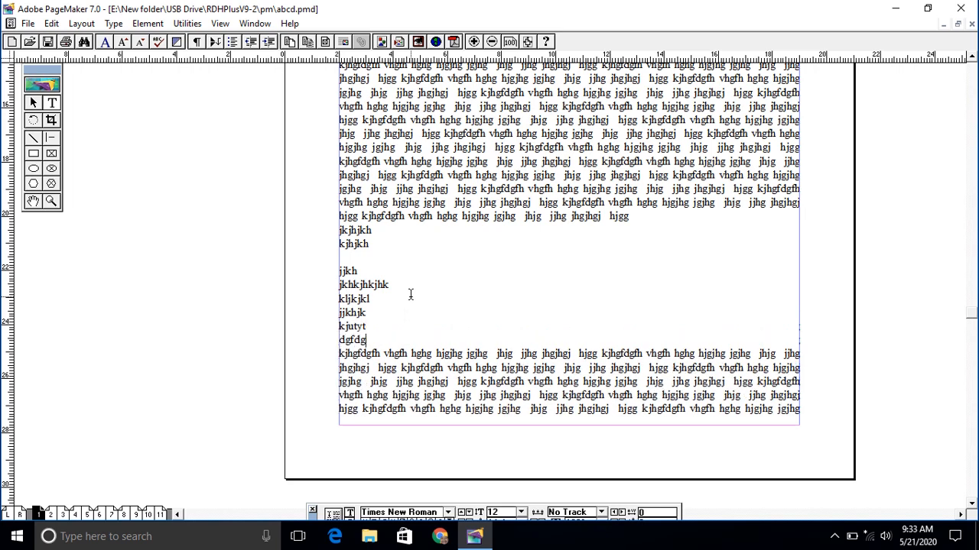
Continue the inserted lines on page 1 with "jhghjg", "hjgjh", "hfhg", "hghg" and "jgjhg" to push more text onto page 2
key("Return")
type("jhghjg")
key("Return")
type("hjgjh")
key("Return")
type("hfhg")
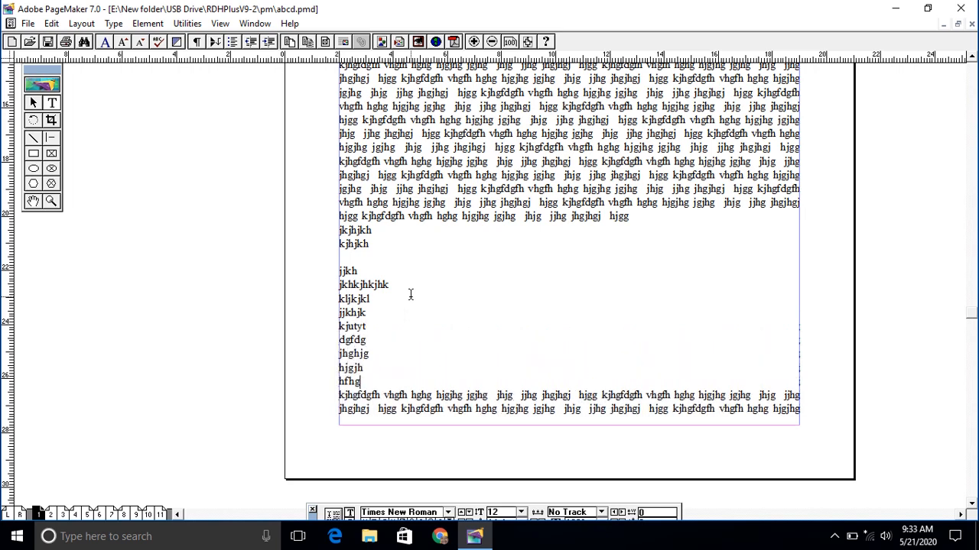
key("Return")
type("hg")
key("Return")
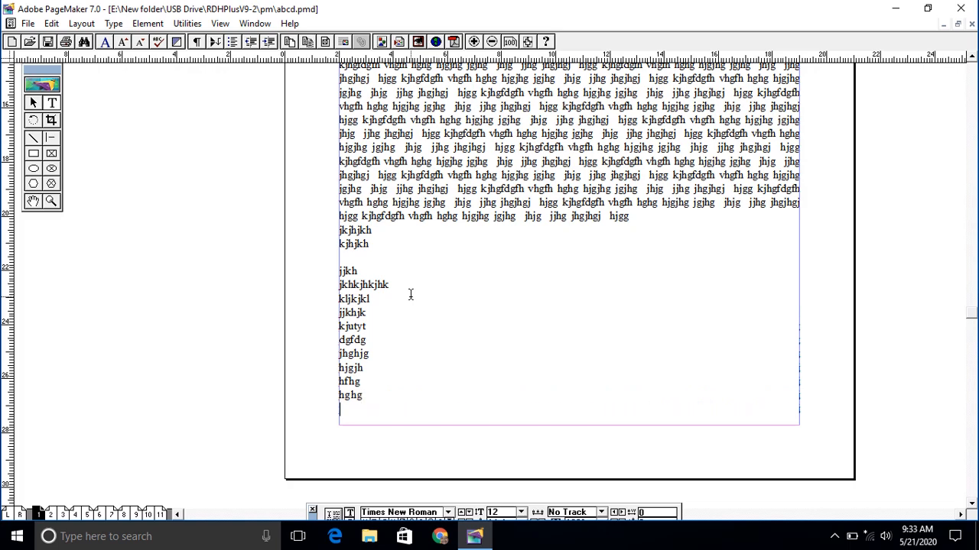
type("jgjhg")
Shorten page 2's text block to end at the bottom margin and flow its overflow text onto page 3 from the top margin
left_click(65, 514)
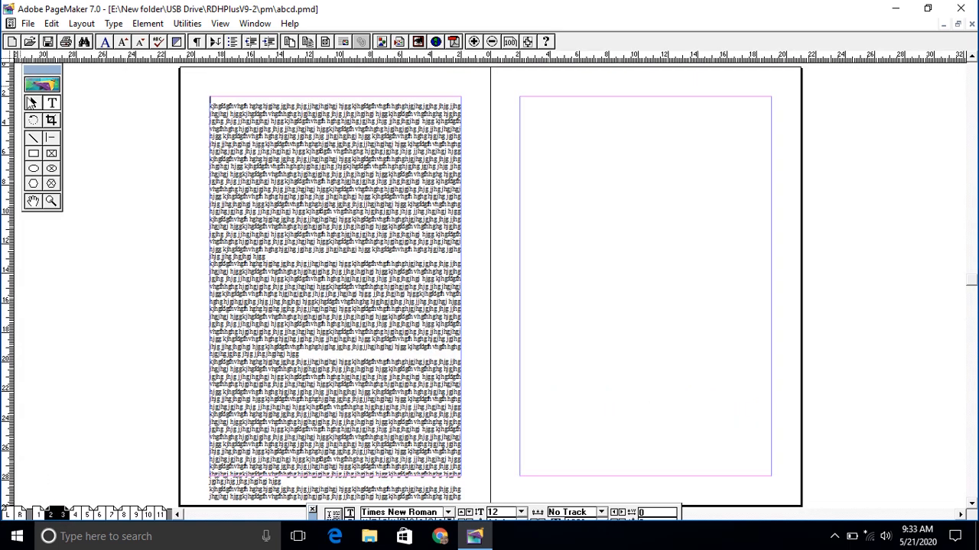
left_click(31, 104)
left_click(309, 221)
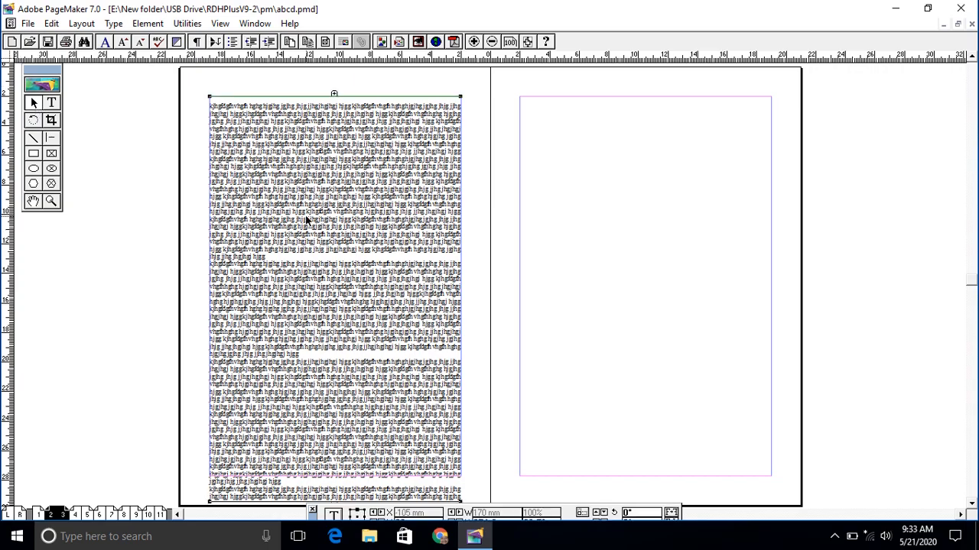
left_click(972, 506)
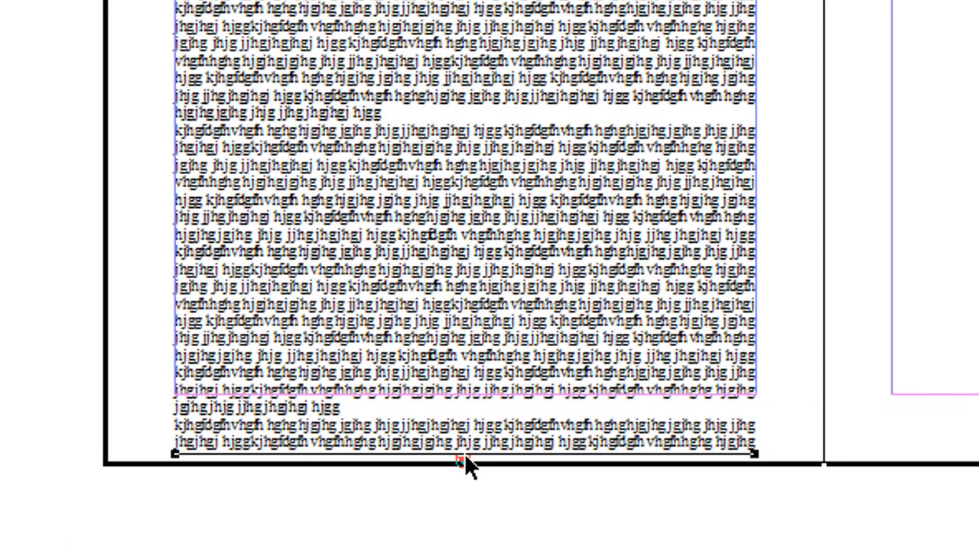
left_click_drag(465, 456, 489, 393)
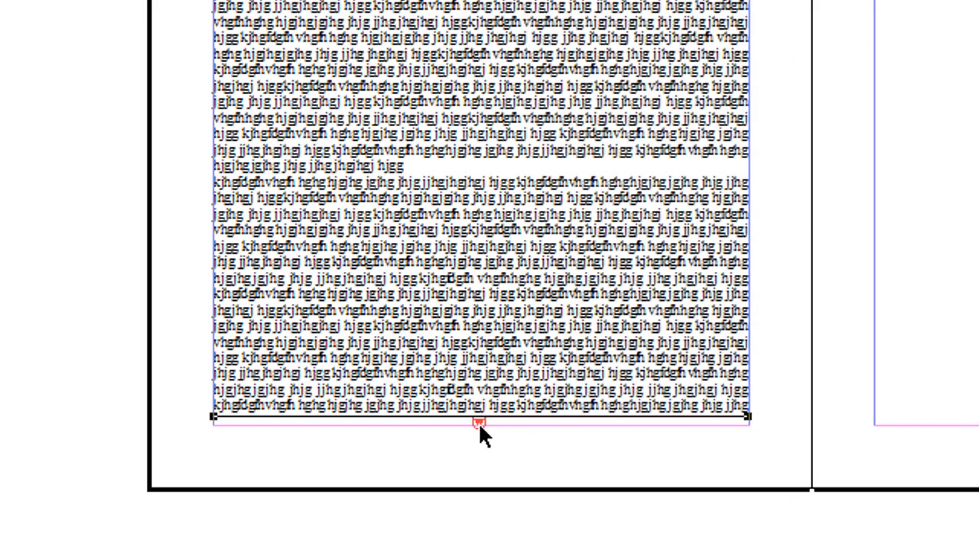
left_click(478, 424)
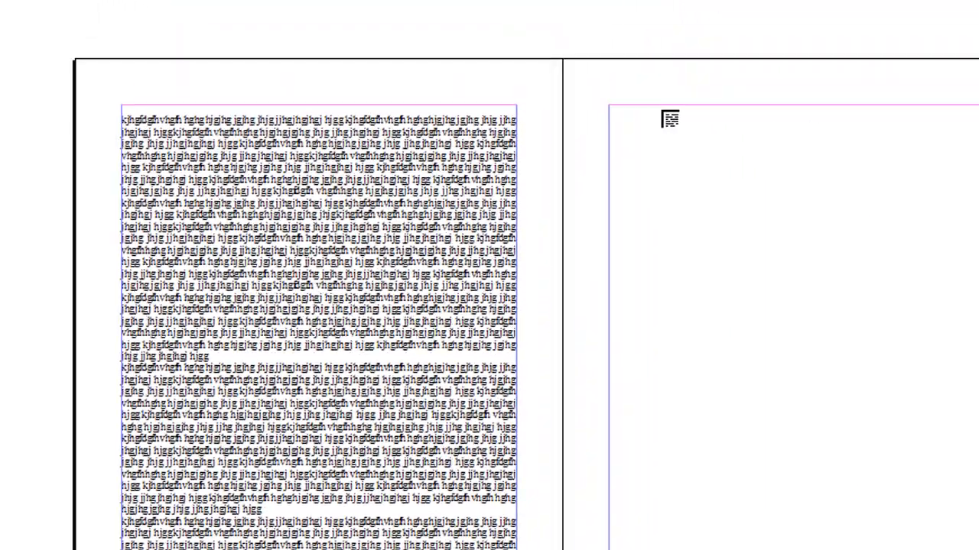
left_click(667, 112)
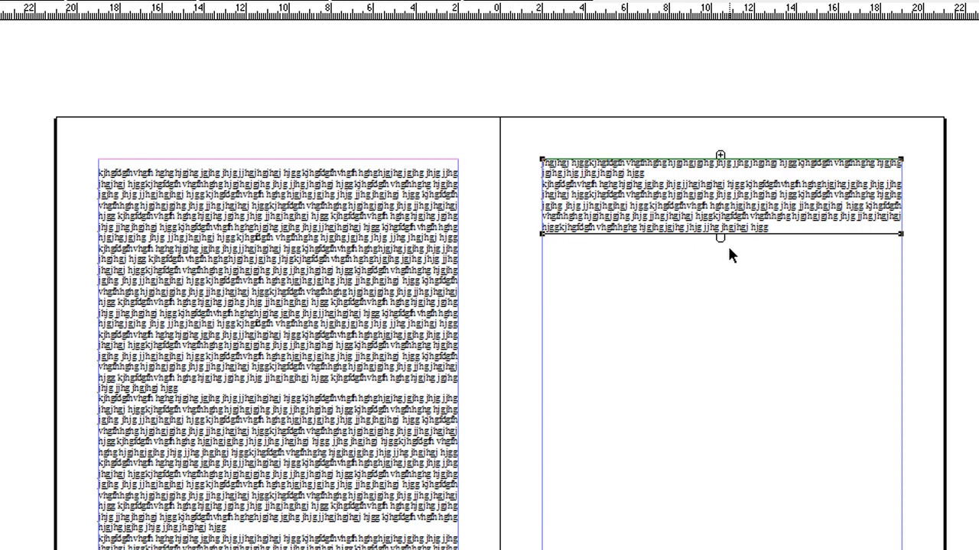
Compare the handles of the linked text blocks on pages 2 and 3, and check the empty page 4
scroll(727, 244, "down", 3)
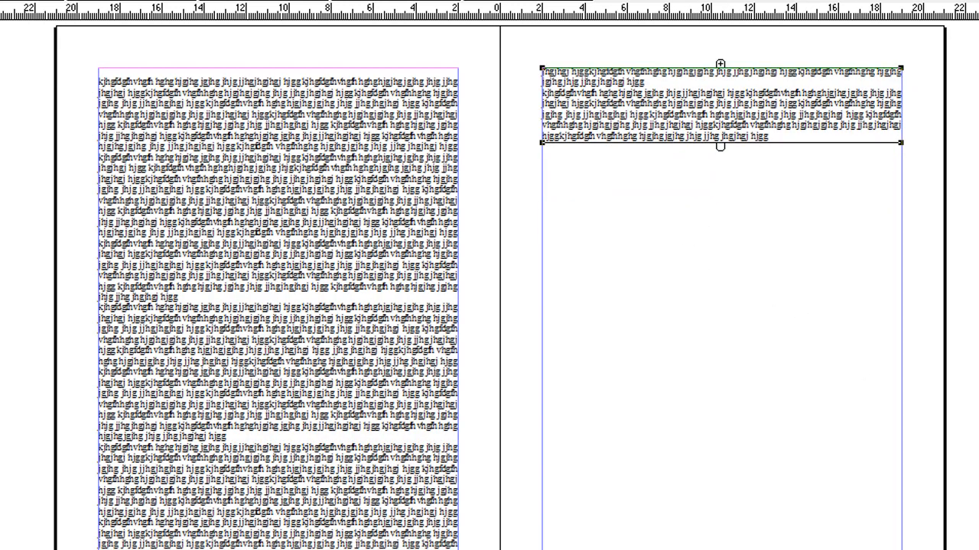
key("Escape")
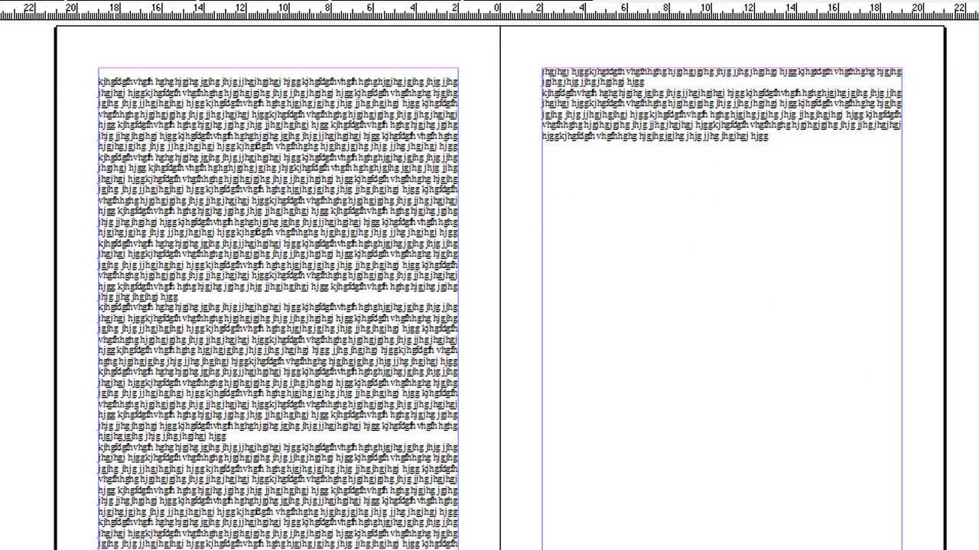
left_click(560, 105)
left_click(366, 134)
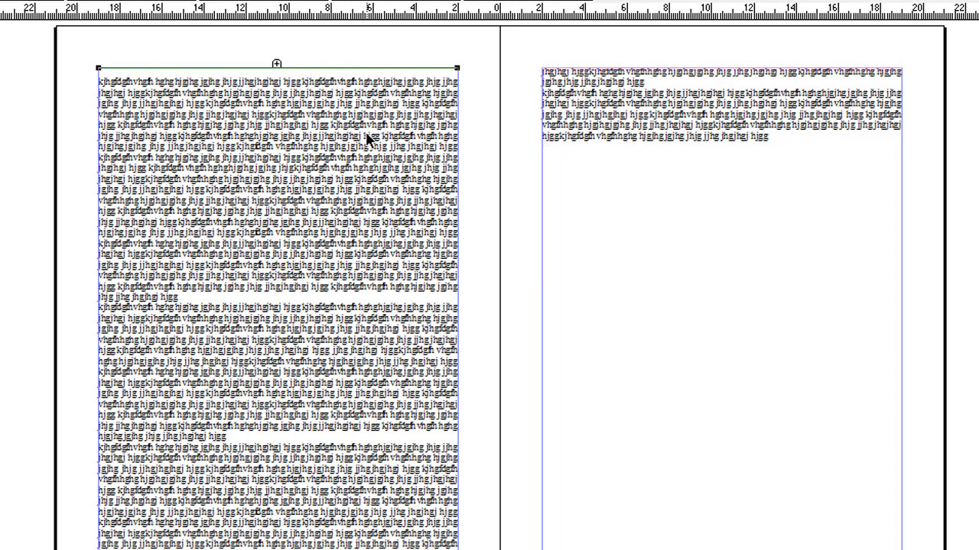
left_click(703, 131)
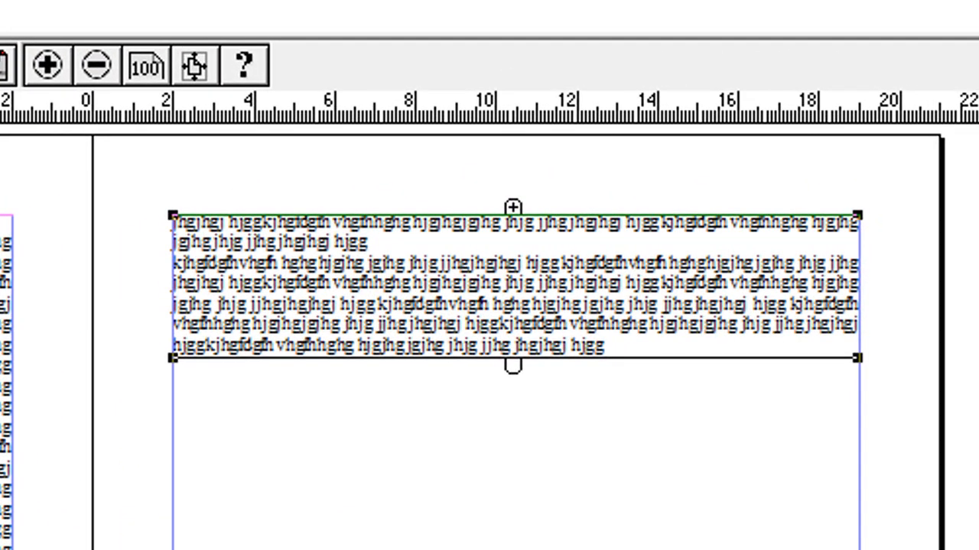
key("Escape")
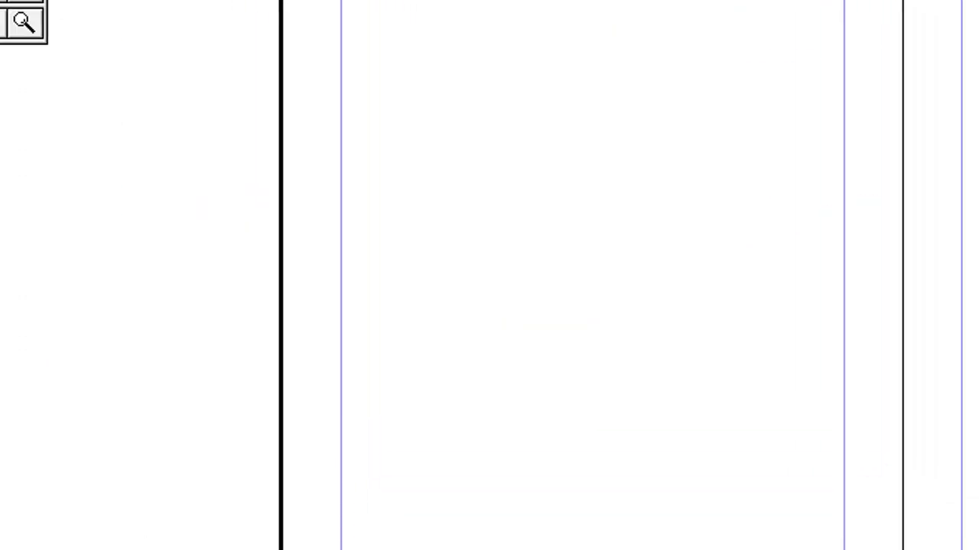
left_click(227, 145)
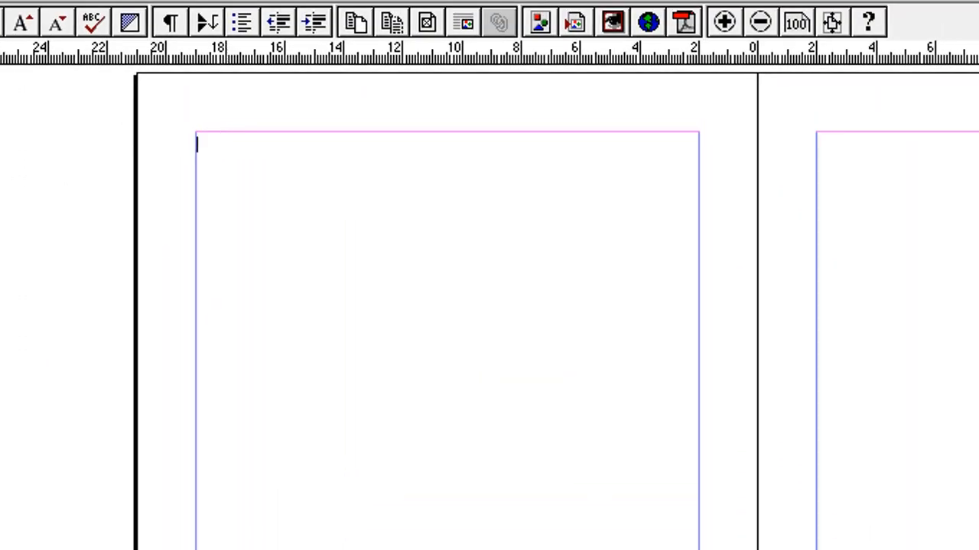
key("ctrl+v")
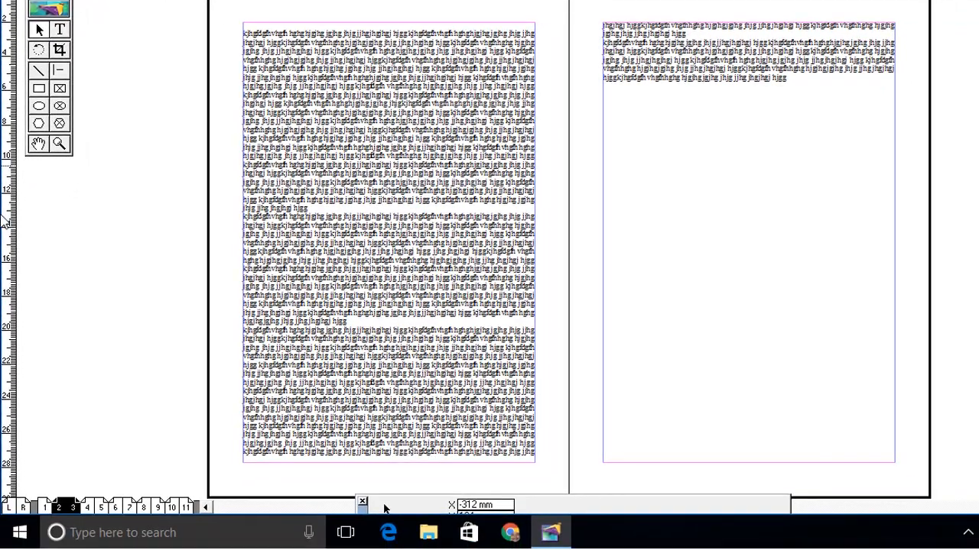
Add several blank lines after the last line of text on page 3
left_click(60, 31)
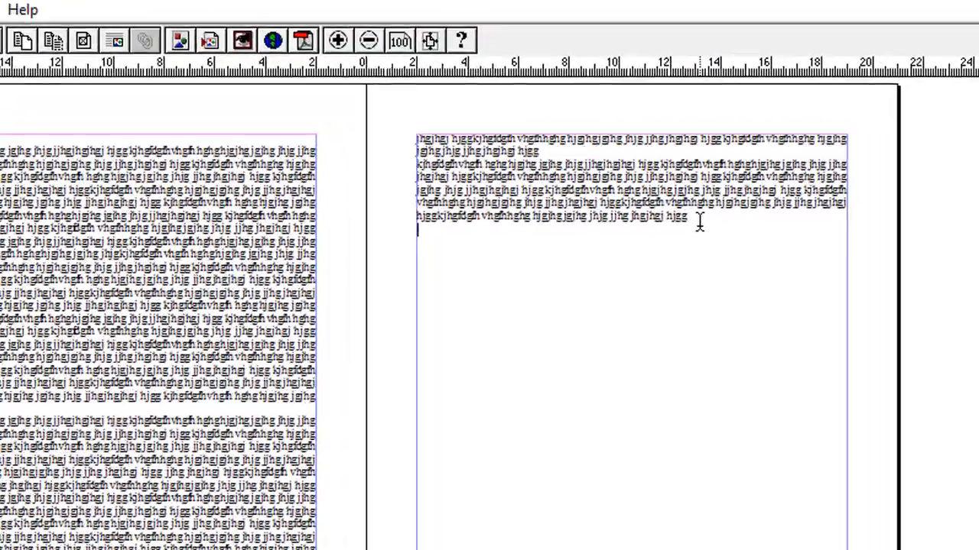
key("Return")
key("Return")
key("Return")
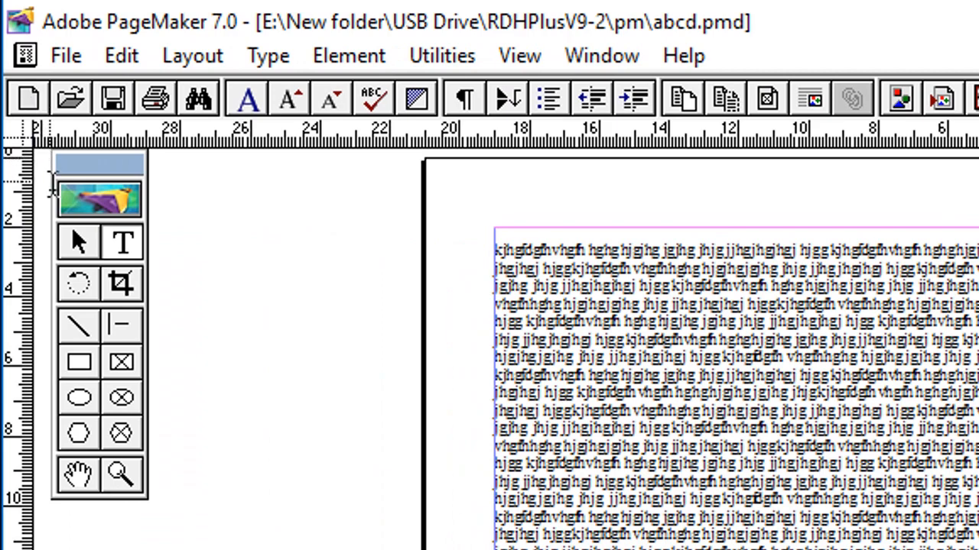
Shorten page 3's text block to end at its last text line and flow the remaining blank lines onto page 4 from the top margin
left_click(80, 242)
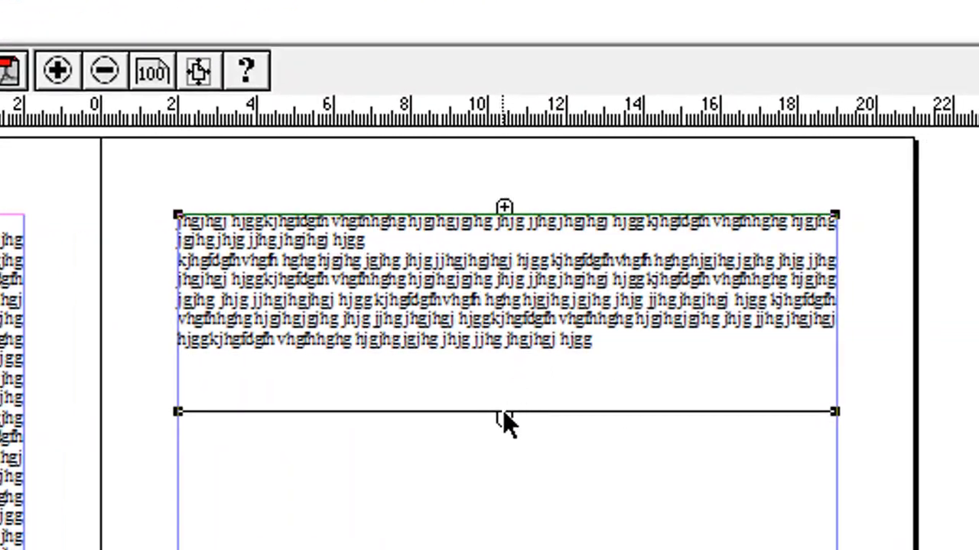
left_click_drag(501, 422, 513, 367)
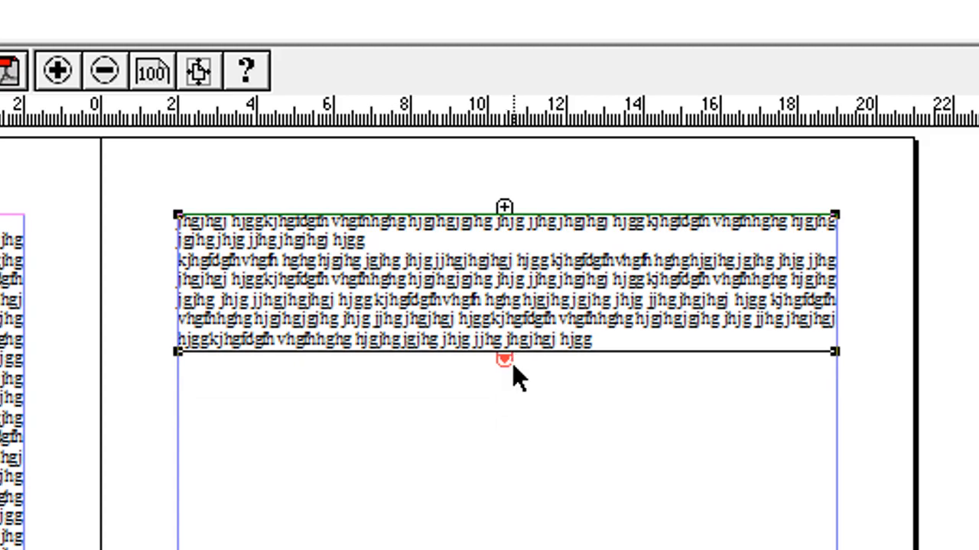
left_click(510, 359)
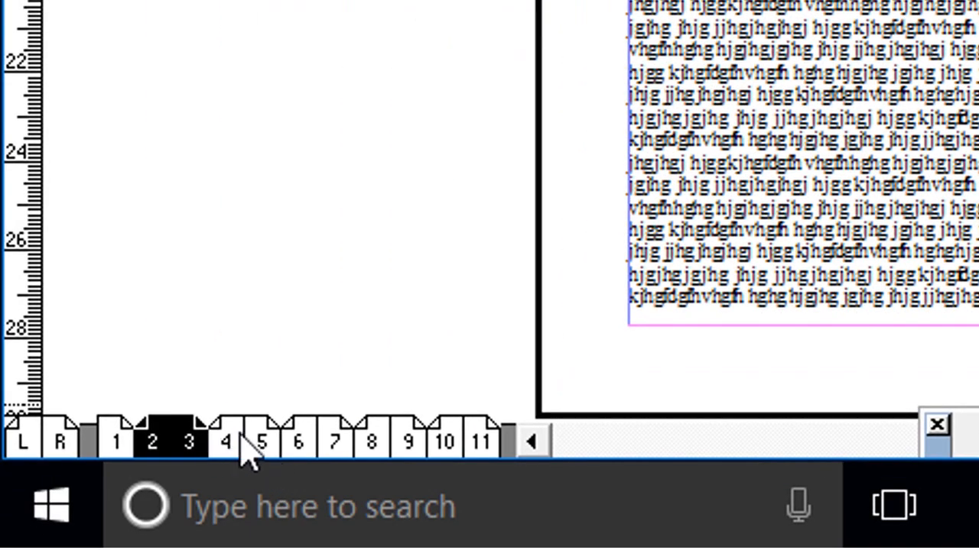
left_click(240, 439)
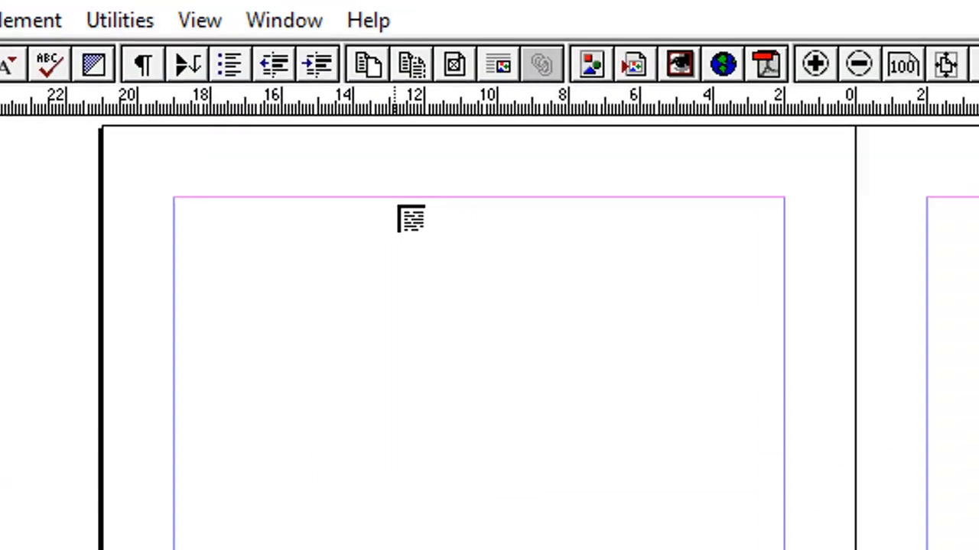
left_click(377, 228)
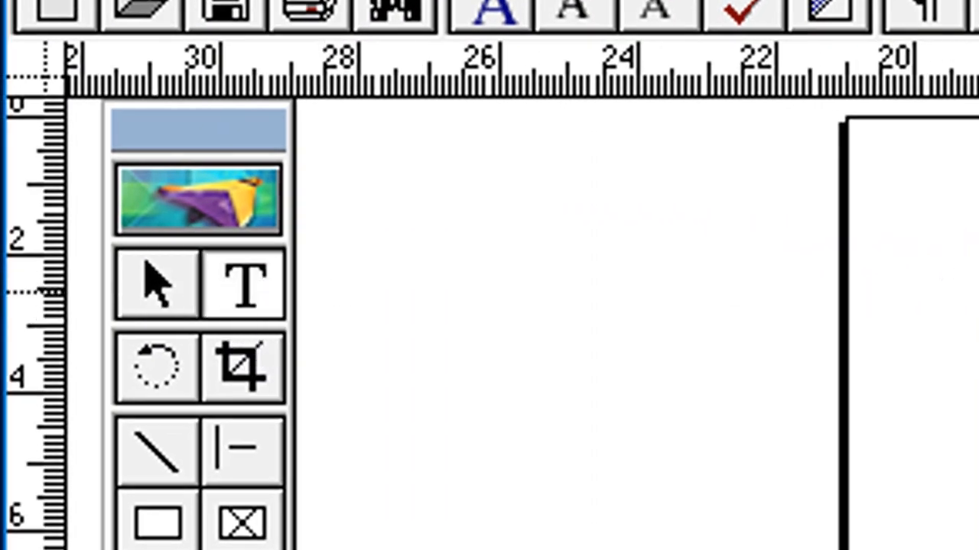
Insert blank lines in page 4's linked text block and return the text cursor to its first line
left_click(668, 215)
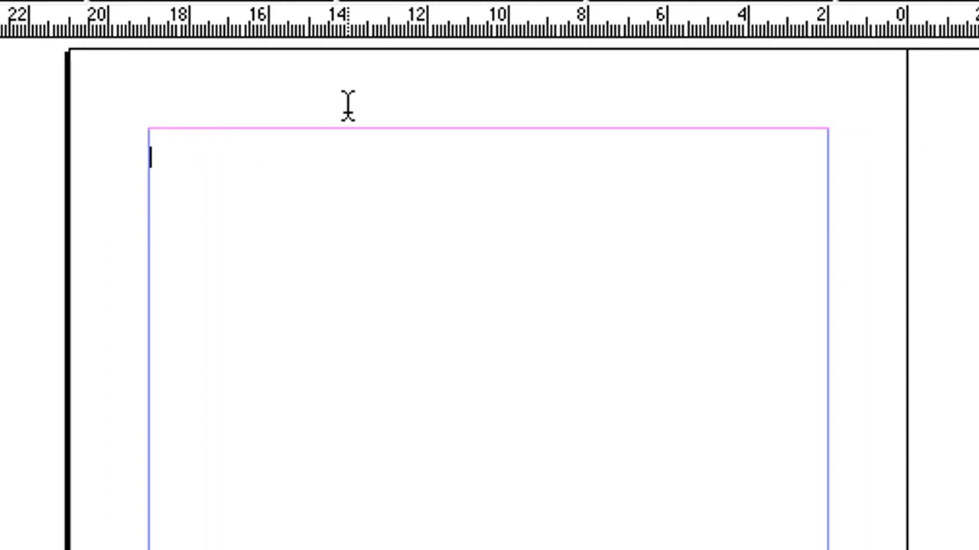
key("Return")
key("Return")
key("Up")
key("Up")
key("Up")
key("Down")
key("ctrl+2")
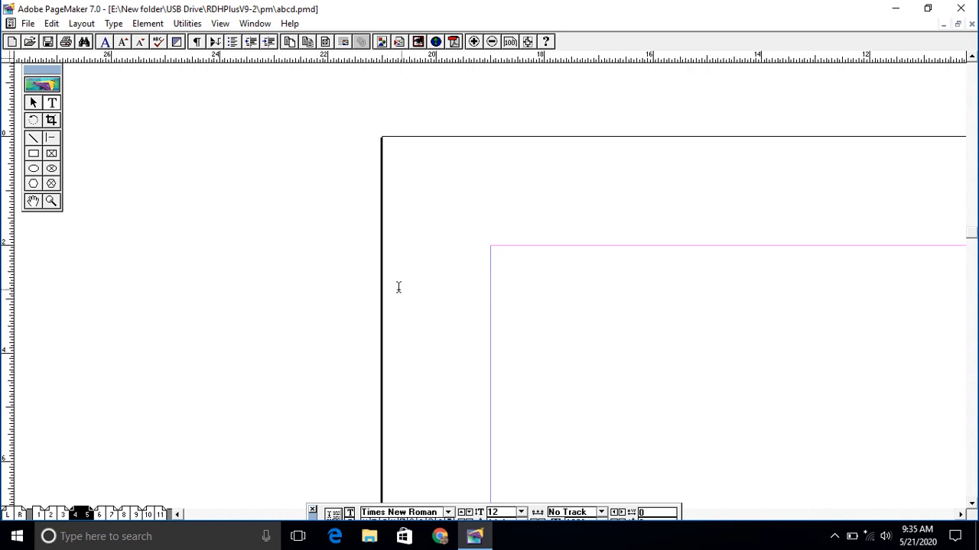
Enter the lines "jkkl chap 2", "ghfhgj", "fhgfh", "hjghfg" and "hfhgfh" at the beginning of page 4's text block
type("jkkl chap 2")
key("Return")
type("ghfhgj")
key("Return")
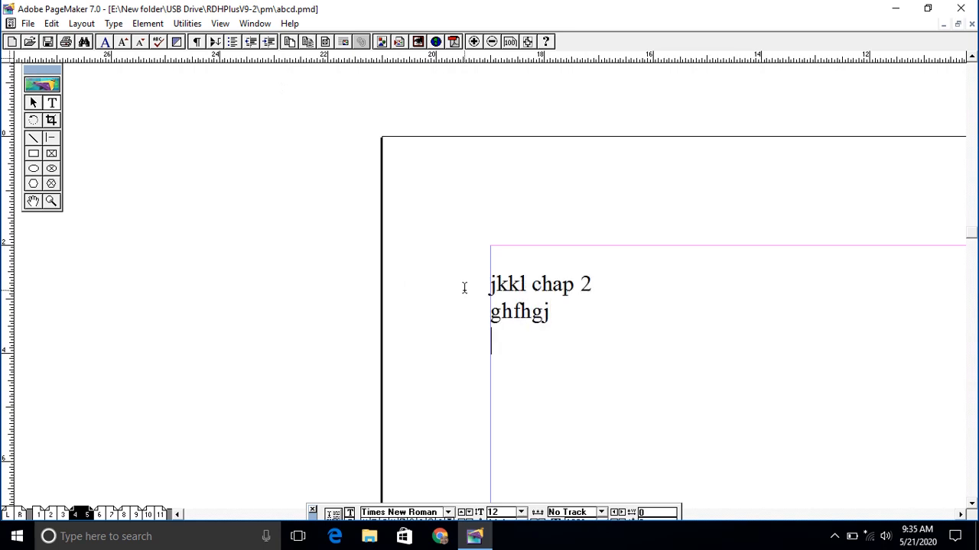
type("fhgfh")
key("Return")
type("hjghfg")
key("Return")
type("hfhgfh")
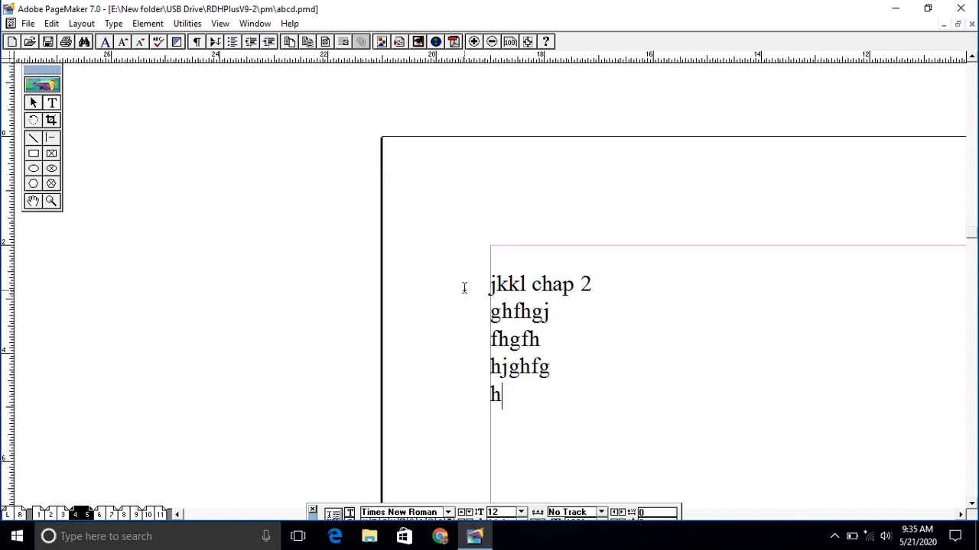
Add the lines "hfhgfh", "hgfghf" and "gfgh" to page 4's text and save the publication
key("Return")
type("hfhgfh")
key("Return")
type("hgfghf")
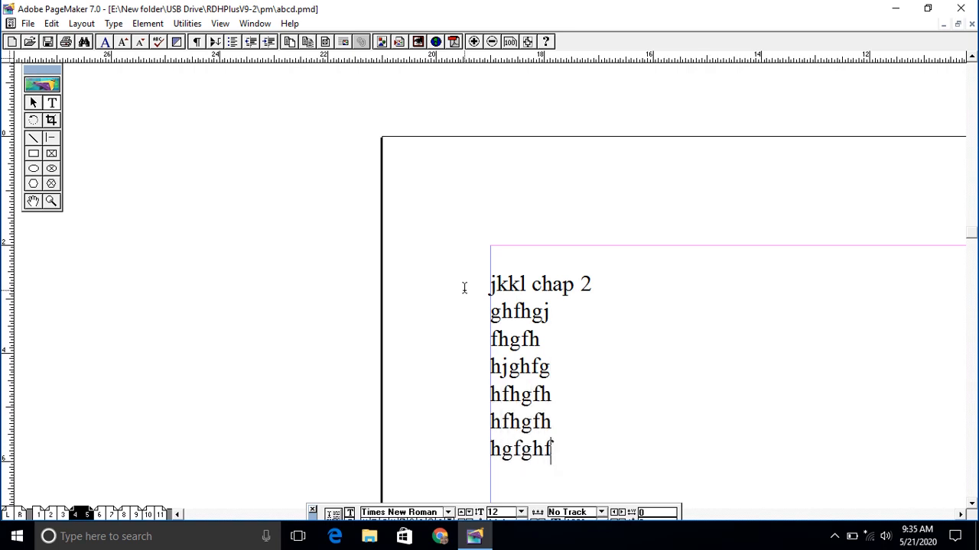
key("Return")
type("gfgh")
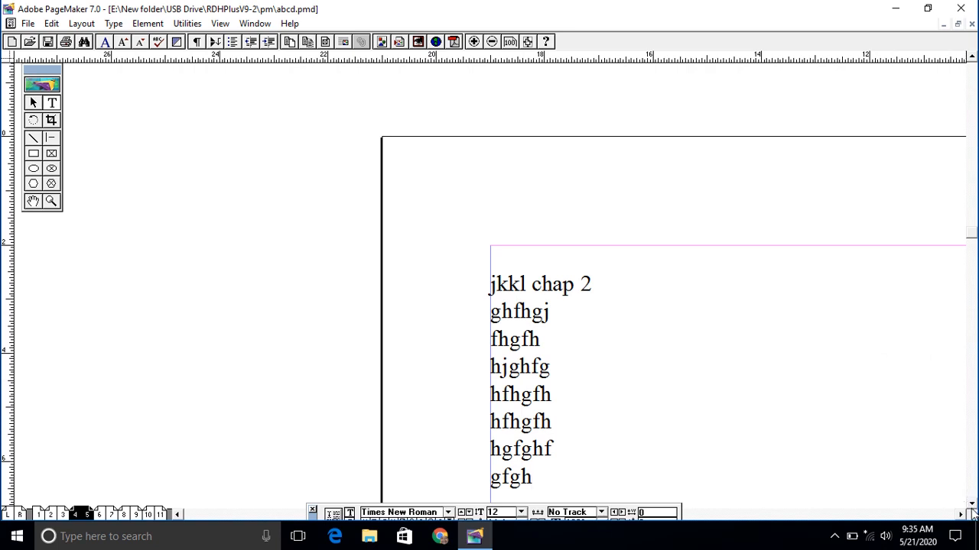
left_click(28, 22)
left_click(89, 114)
Open the print settings, review the list of available printers, and close the settings without printing
left_click(29, 24)
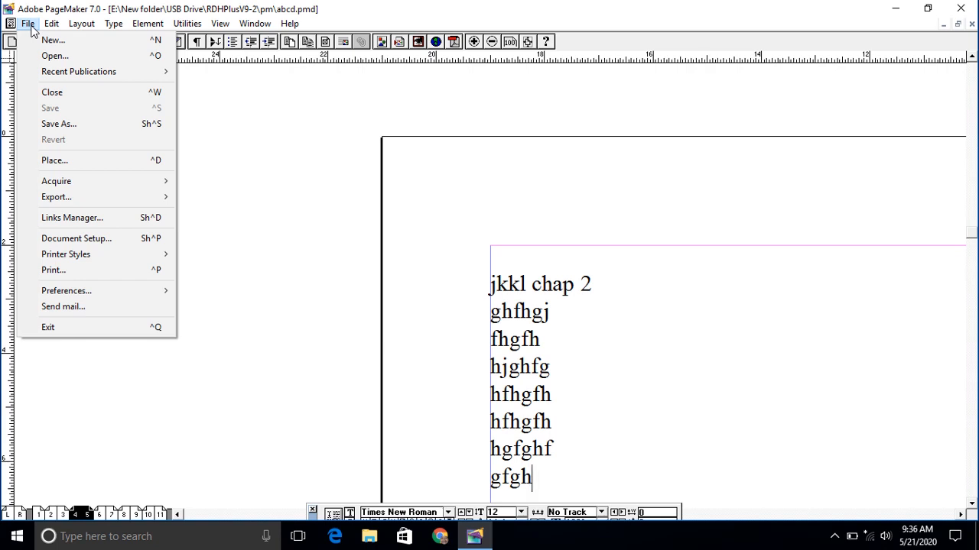
mouse_move(43, 28)
left_click(99, 269)
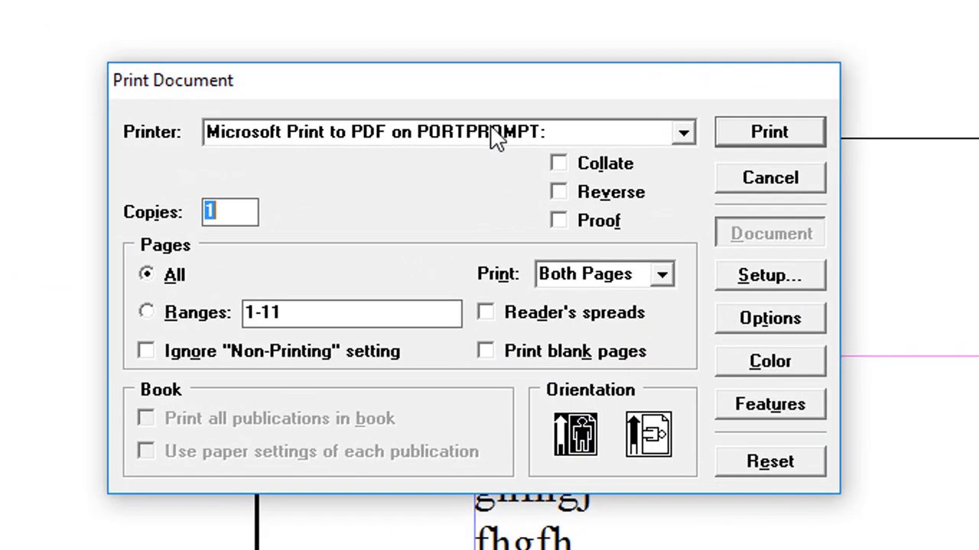
left_click(498, 140)
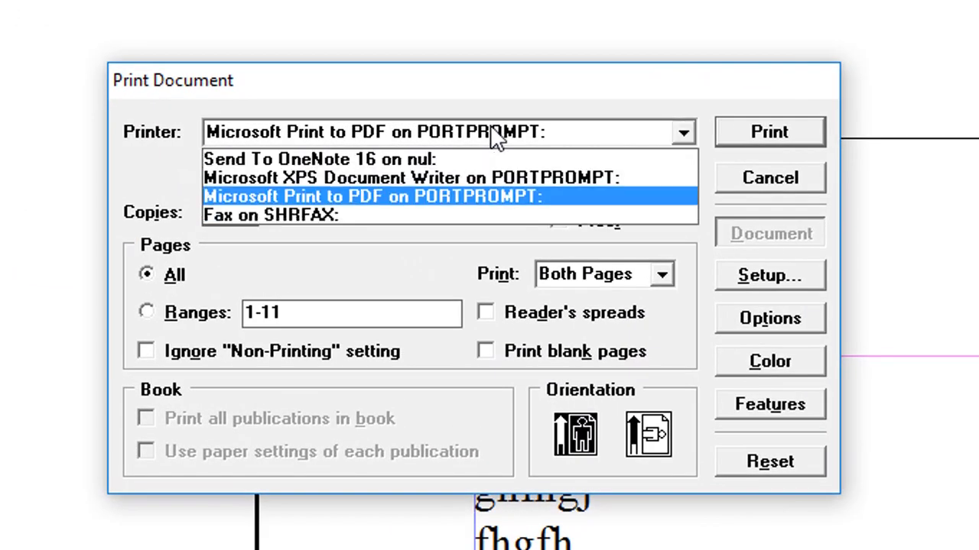
left_click(498, 140)
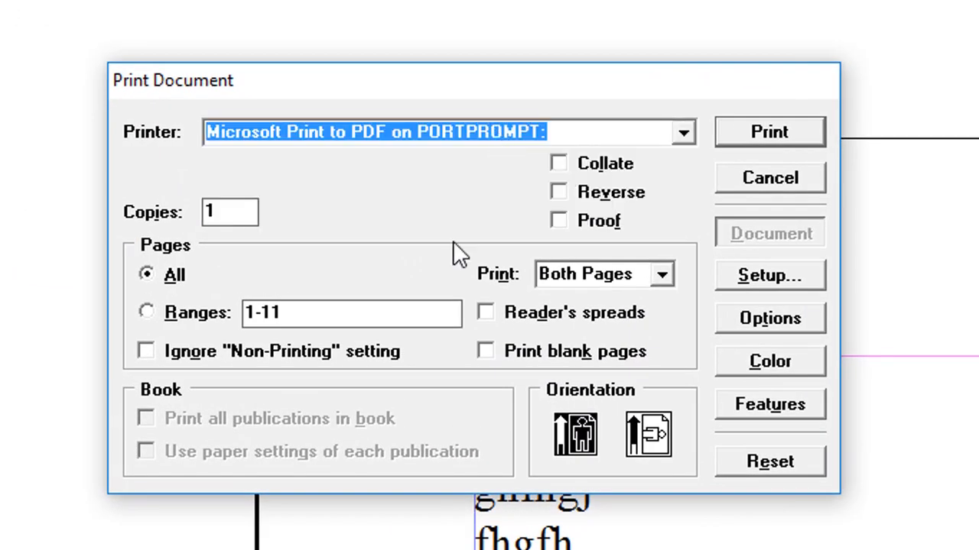
left_click(780, 182)
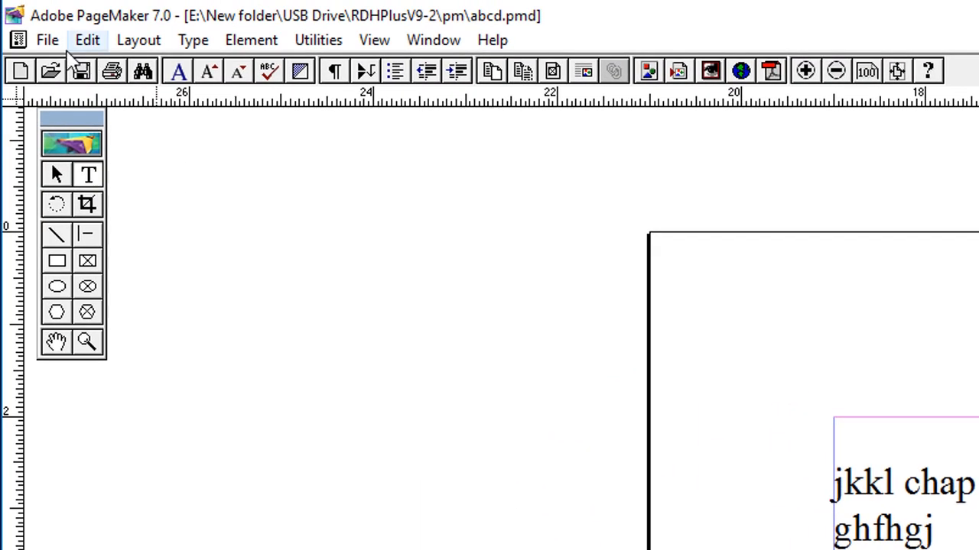
Clear the word "ghfhgj" from the second line of page 4's text and undo the deletion
left_click(46, 42)
mouse_move(75, 48)
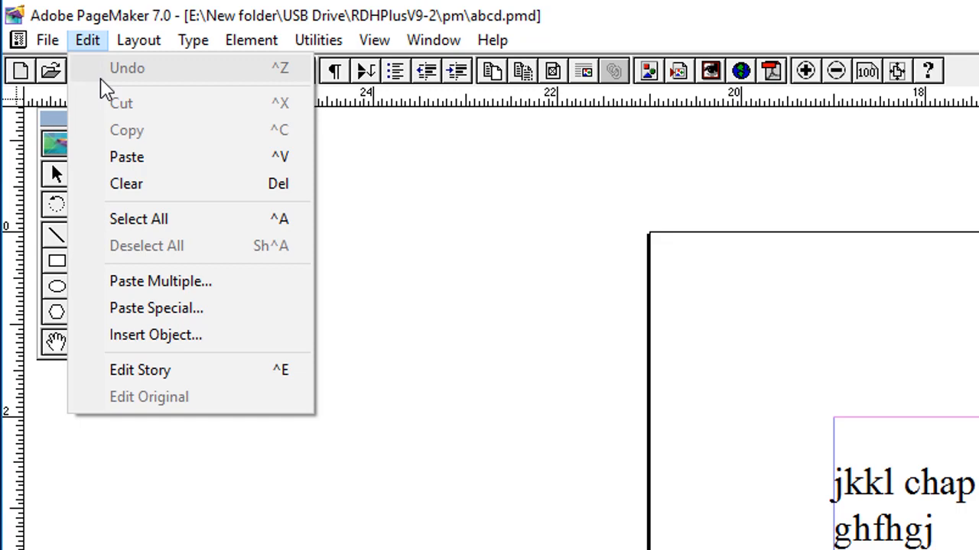
double_click(902, 529)
right_click(867, 540)
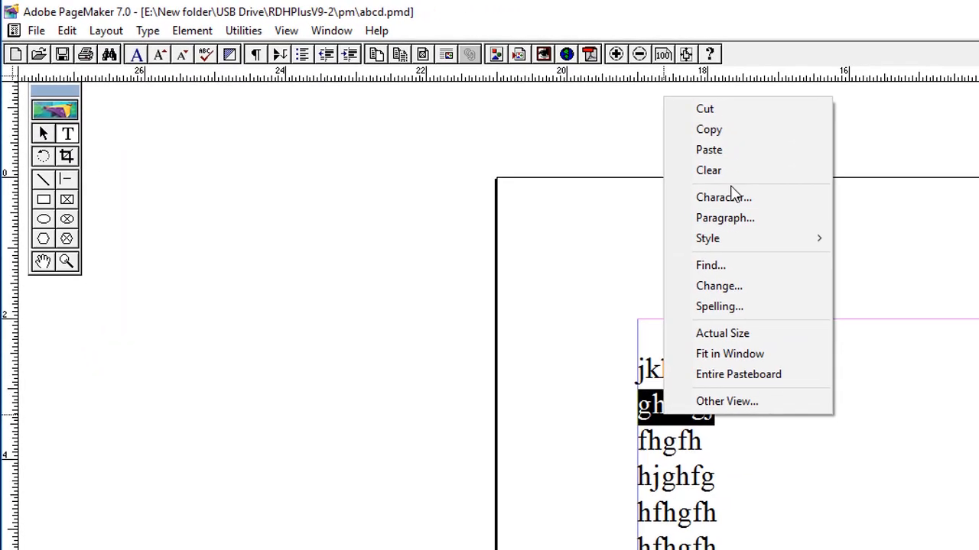
left_click(726, 170)
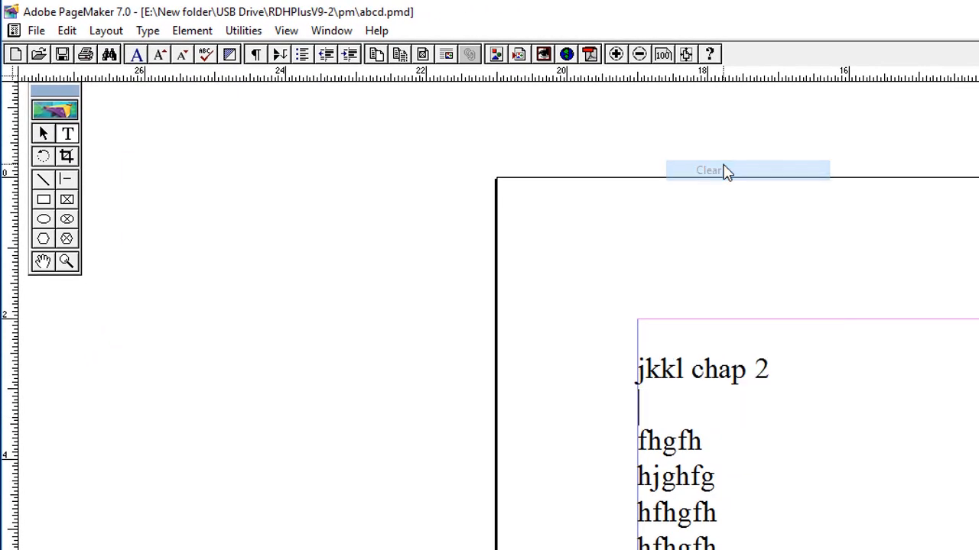
left_click(66, 31)
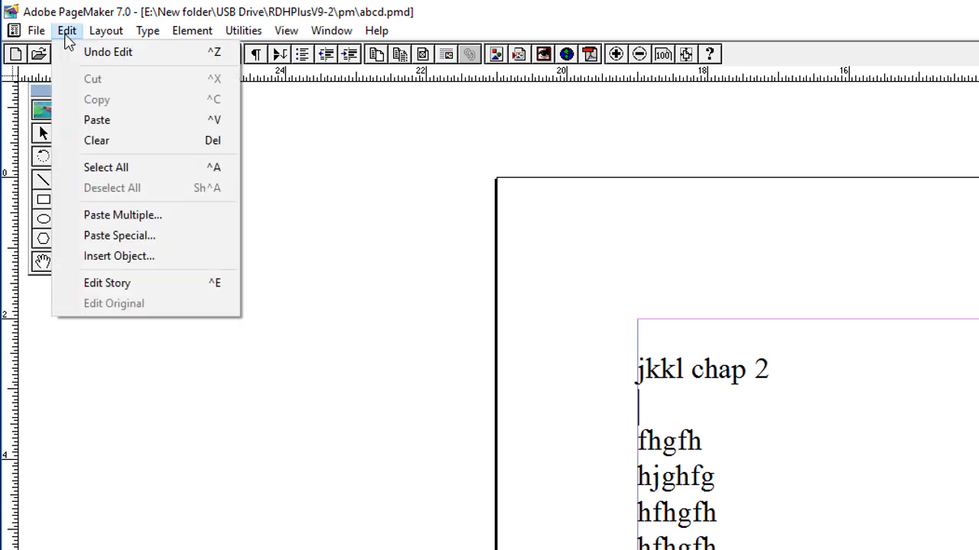
left_click(79, 53)
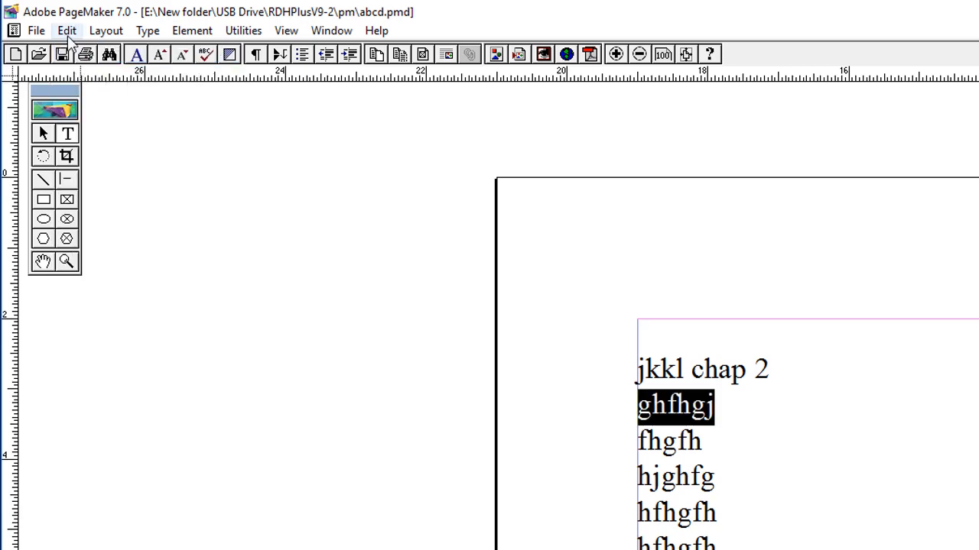
Select all the text of the story on page 4 and deselect it again
left_click(68, 31)
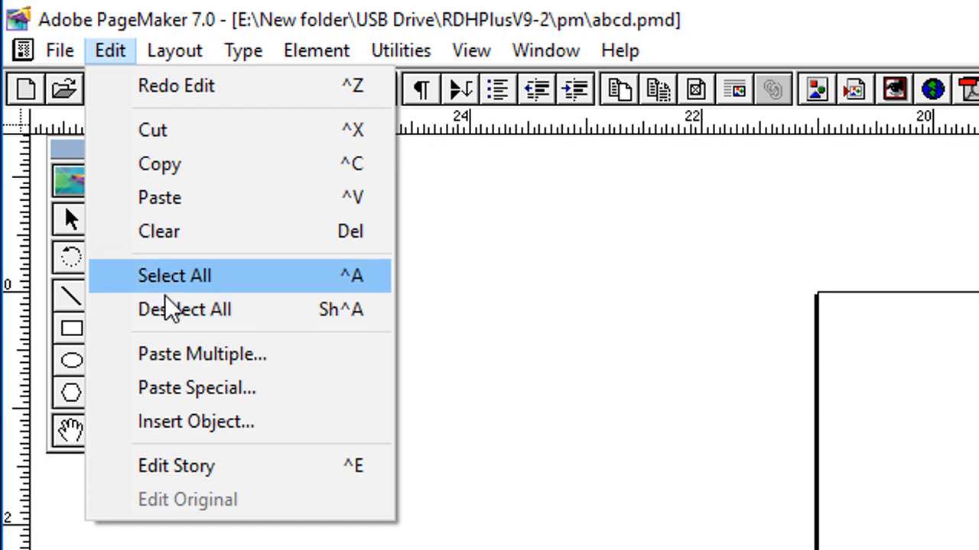
left_click(74, 225)
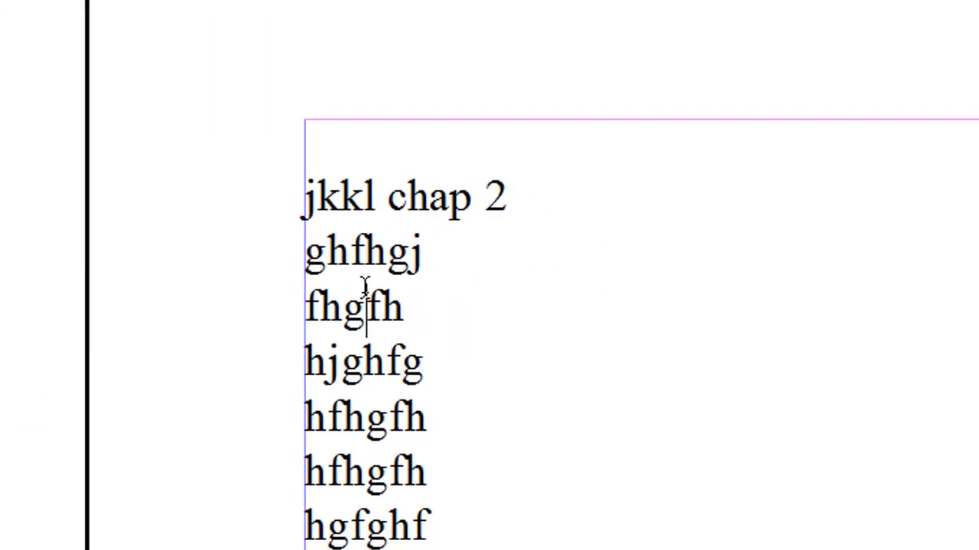
left_click(61, 6)
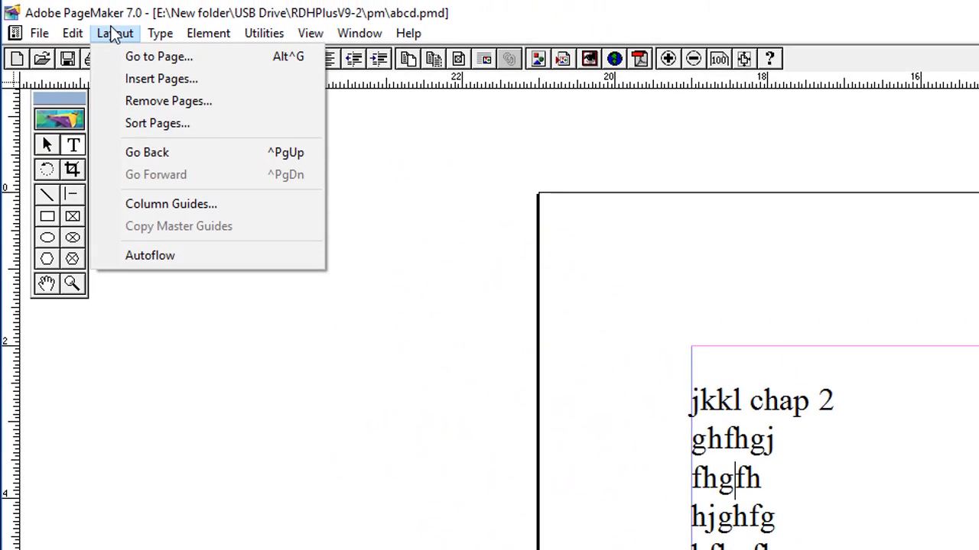
mouse_move(19, 6)
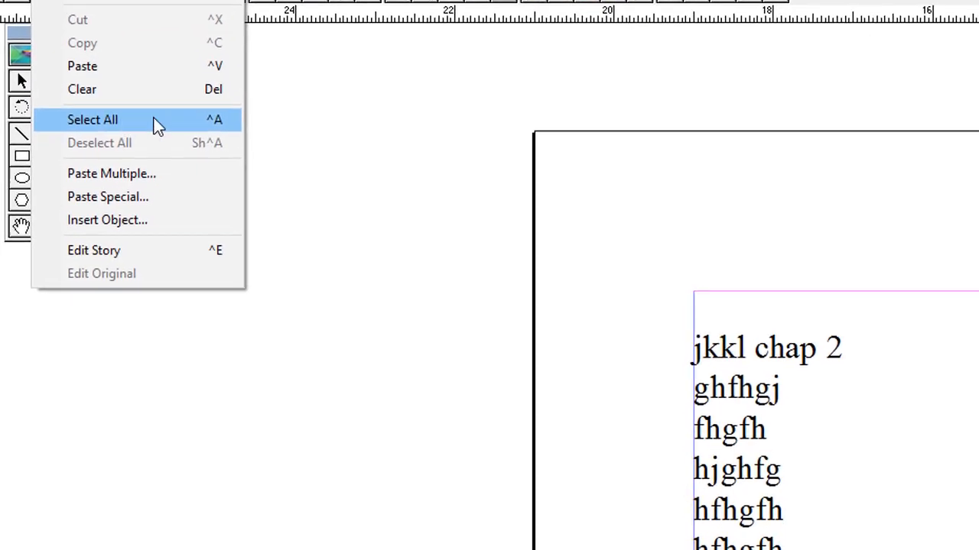
left_click(195, 181)
left_click(47, 3)
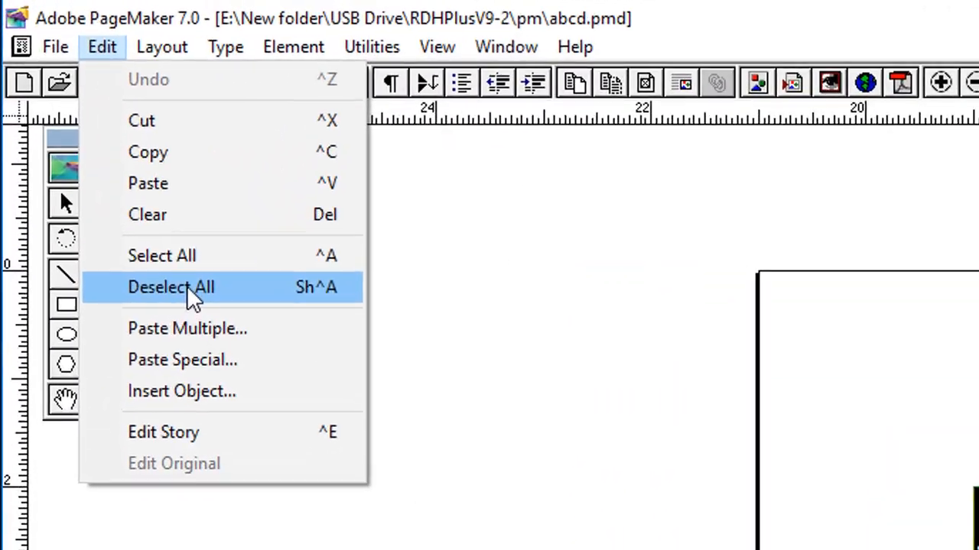
left_click(93, 136)
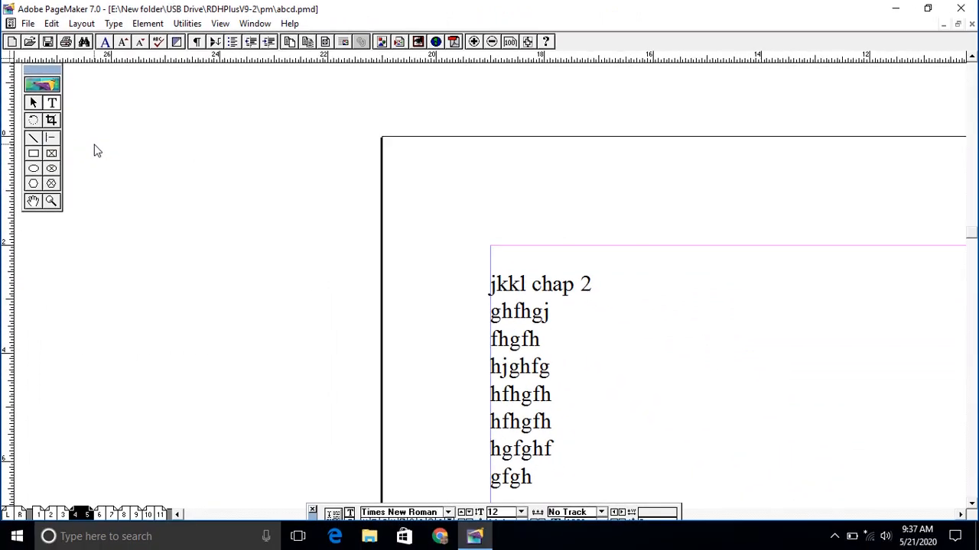
Go to page 1 by its page number, and switch to page 11 and back to the spread of pages 4 and 5
left_click(69, 31)
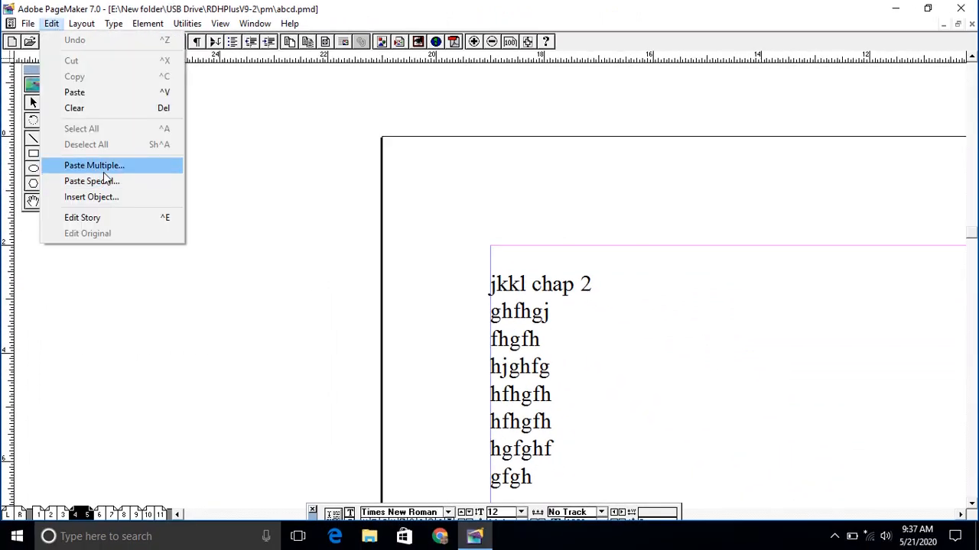
mouse_move(90, 29)
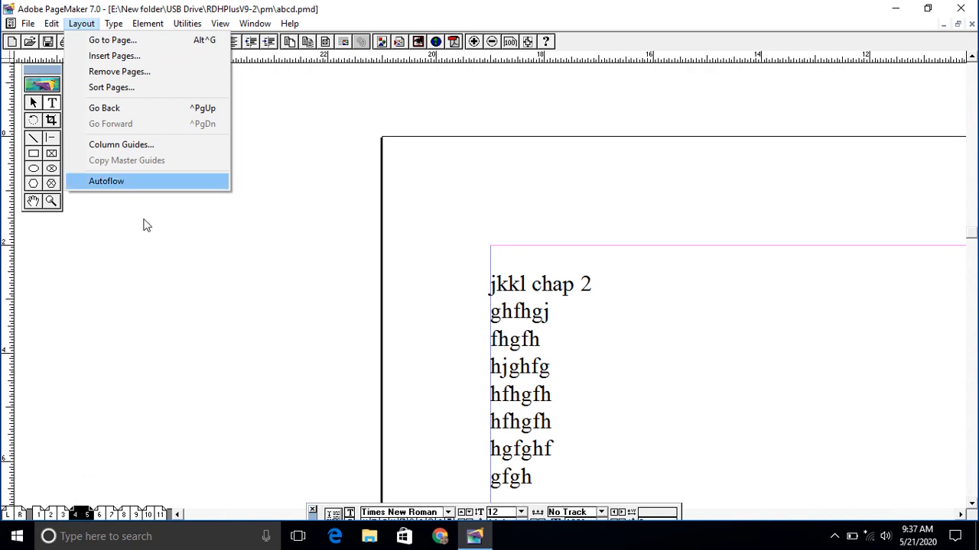
left_click(133, 45)
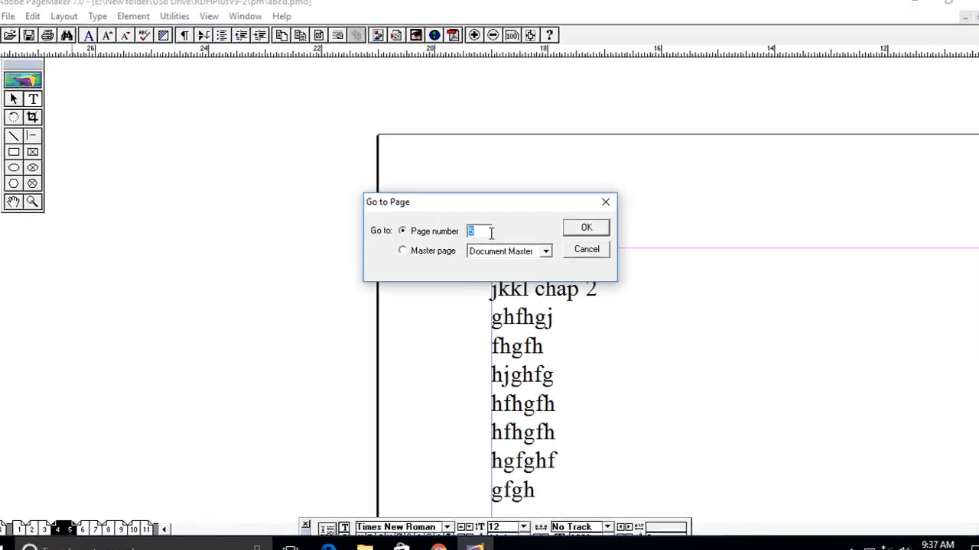
type("1")
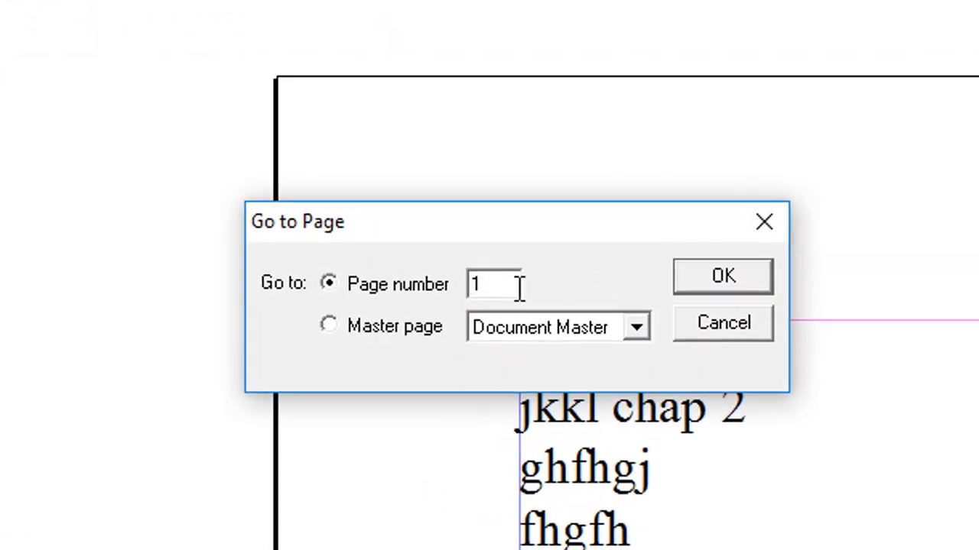
left_click(697, 286)
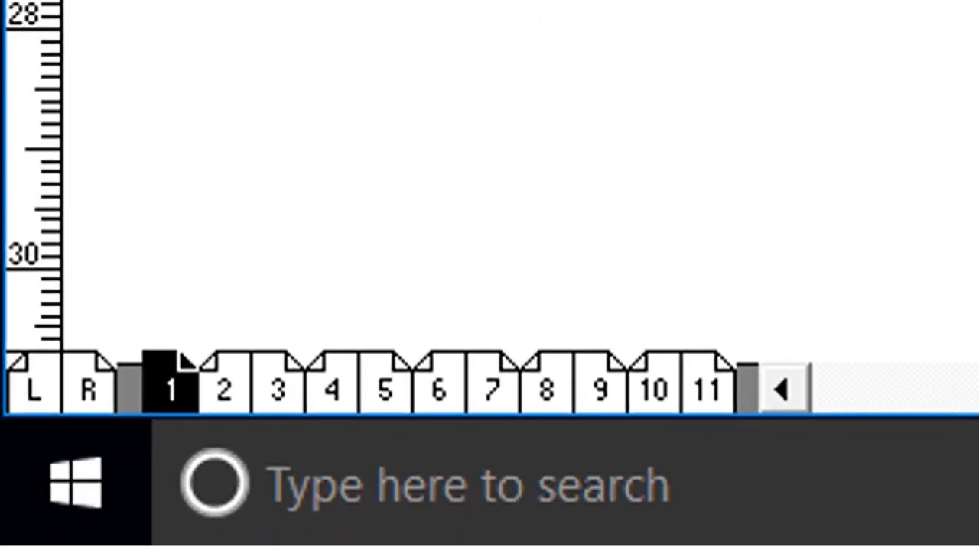
left_click(696, 393)
left_click(378, 391)
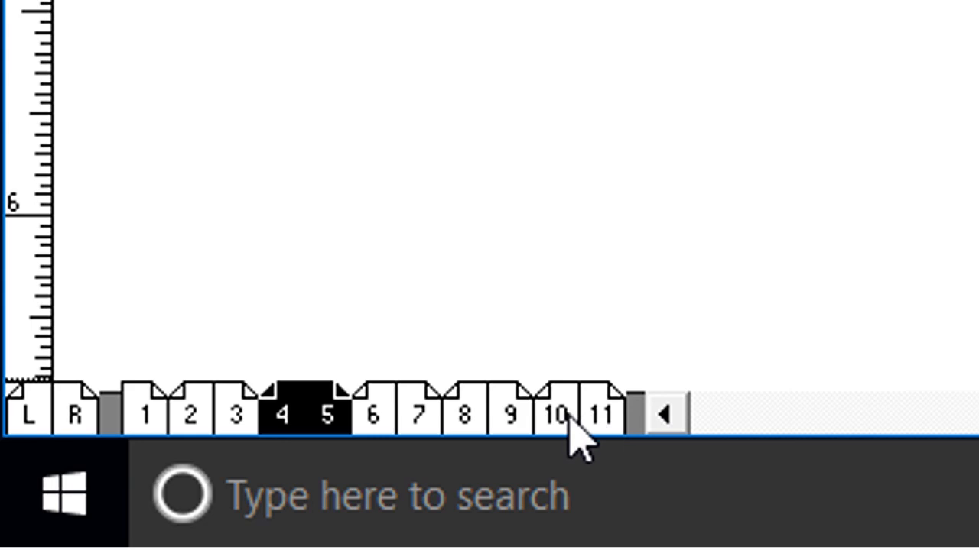
On the spread of pages 8 and 9, enter "p8" near the top of page 8 and "p9" near the top of page 9
left_click(210, 70)
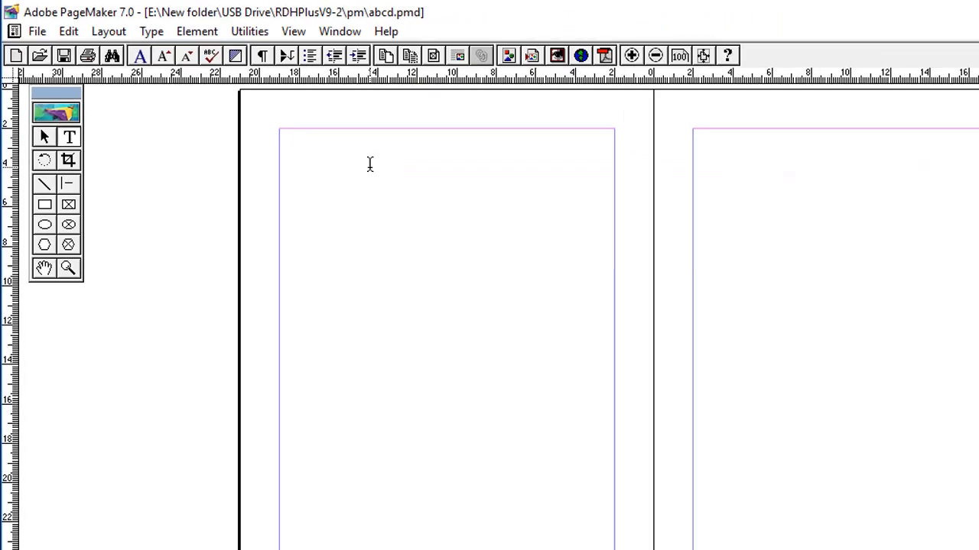
left_click(369, 164)
type("p8")
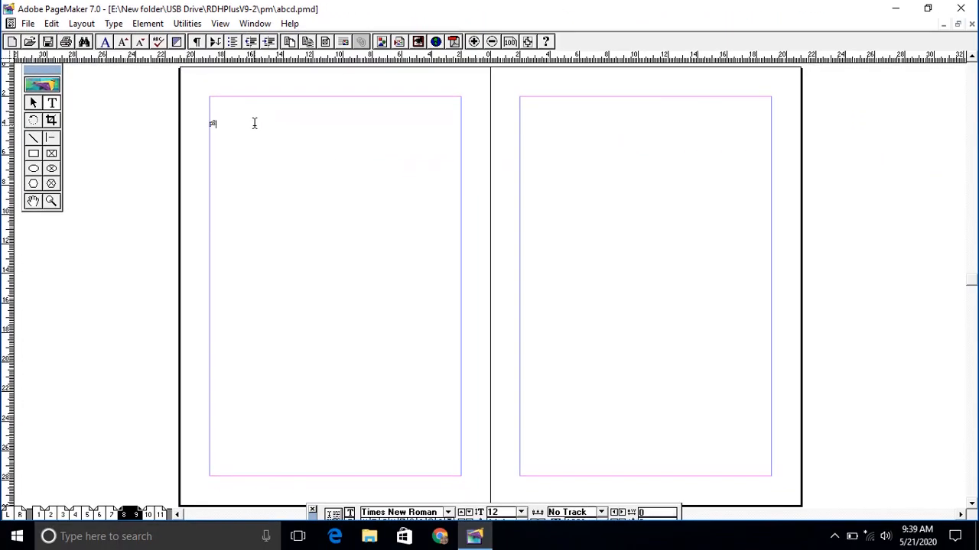
left_click(559, 119)
type("p9")
Examine the thumbnails of pages 8 and 9 in Sort Pages and close it without reordering any pages
left_click(81, 23)
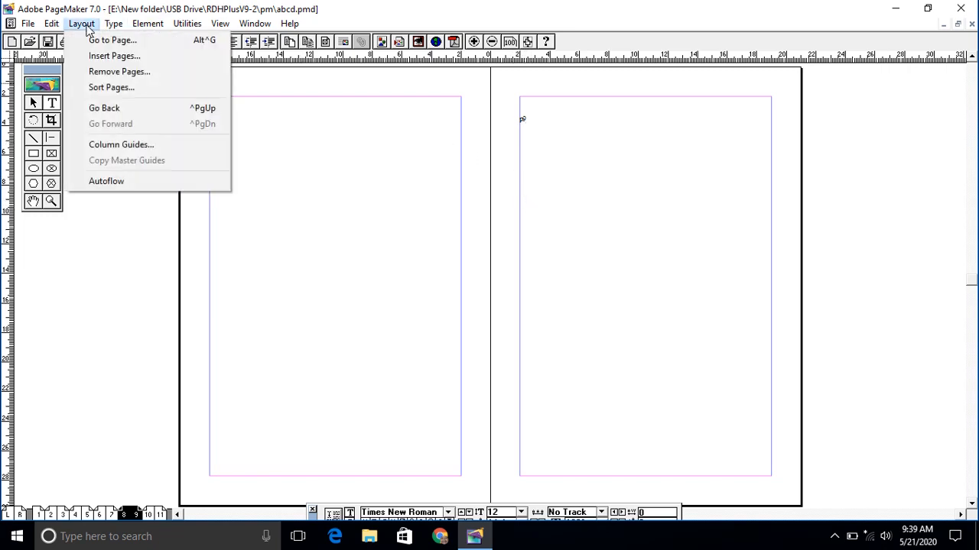
left_click(109, 88)
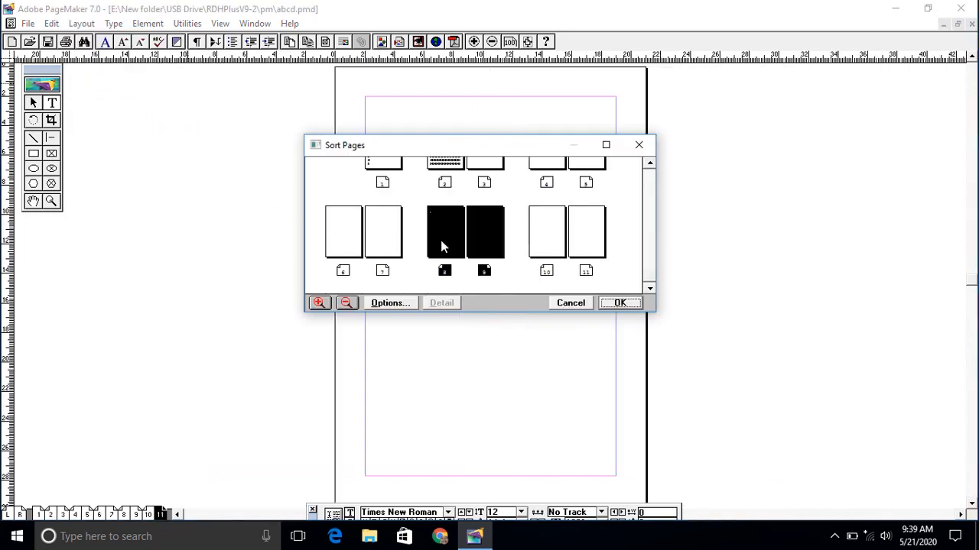
left_click(430, 283)
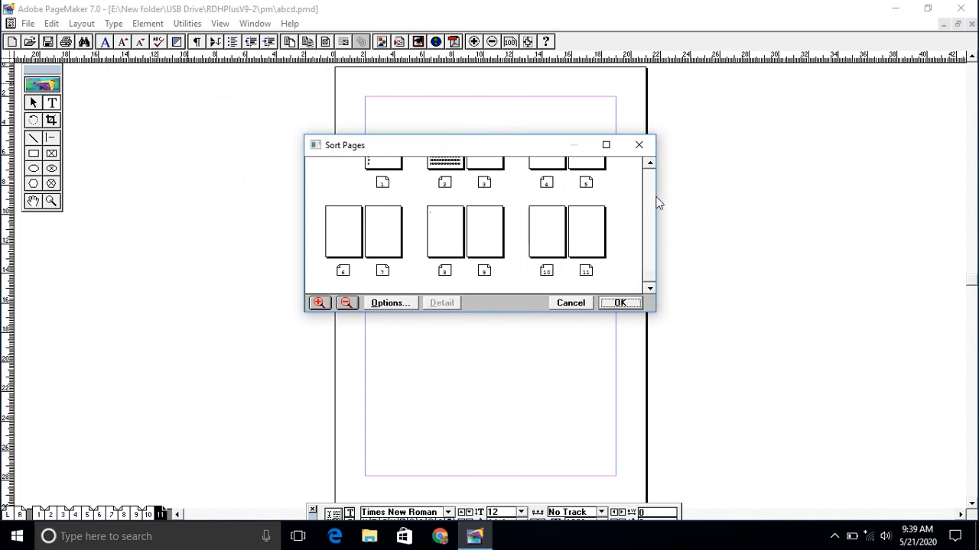
left_click(617, 305)
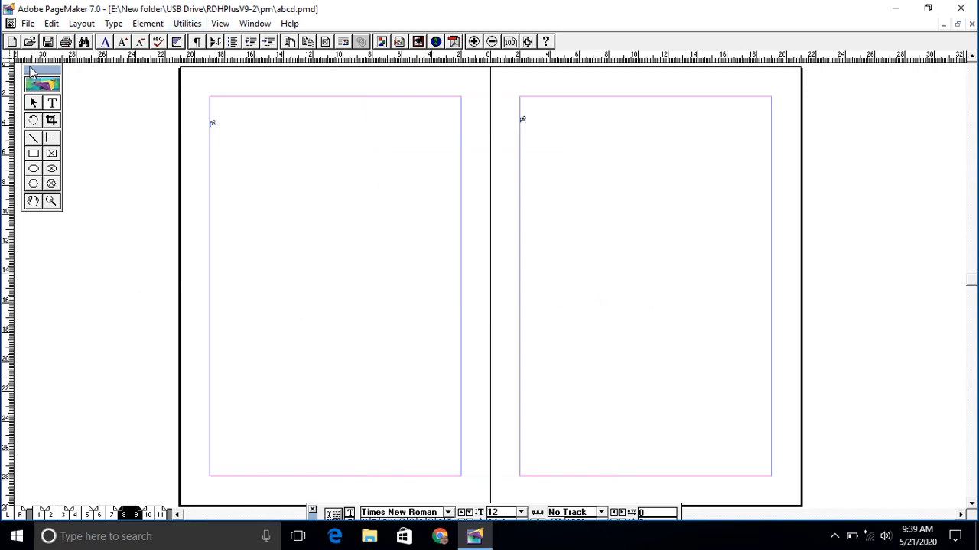
Turn off the Double-sided option in the document setup and apply the change
left_click(28, 23)
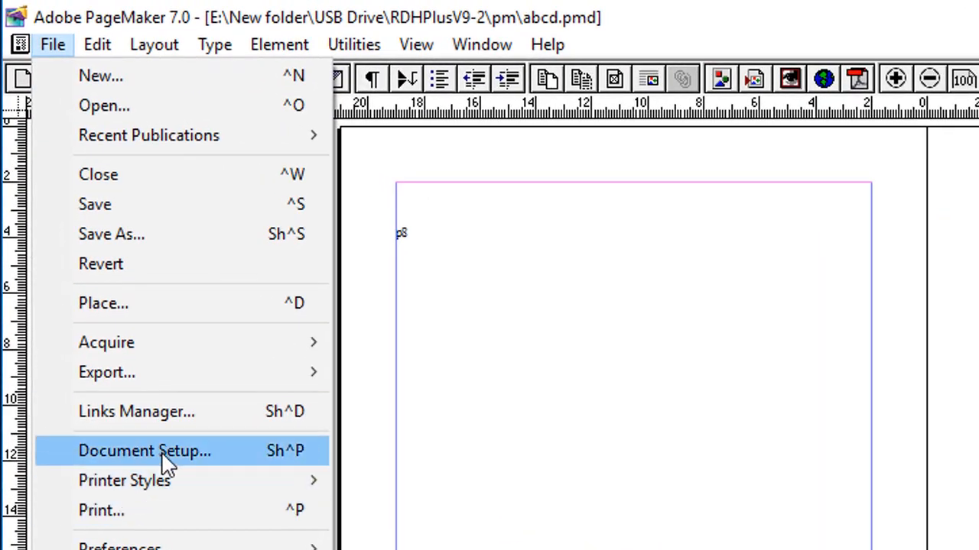
left_click(164, 452)
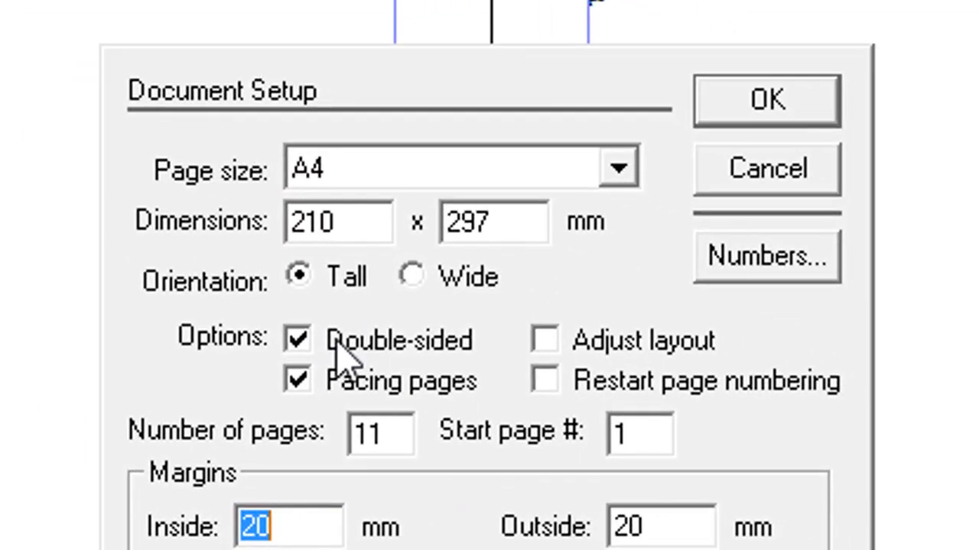
left_click(329, 341)
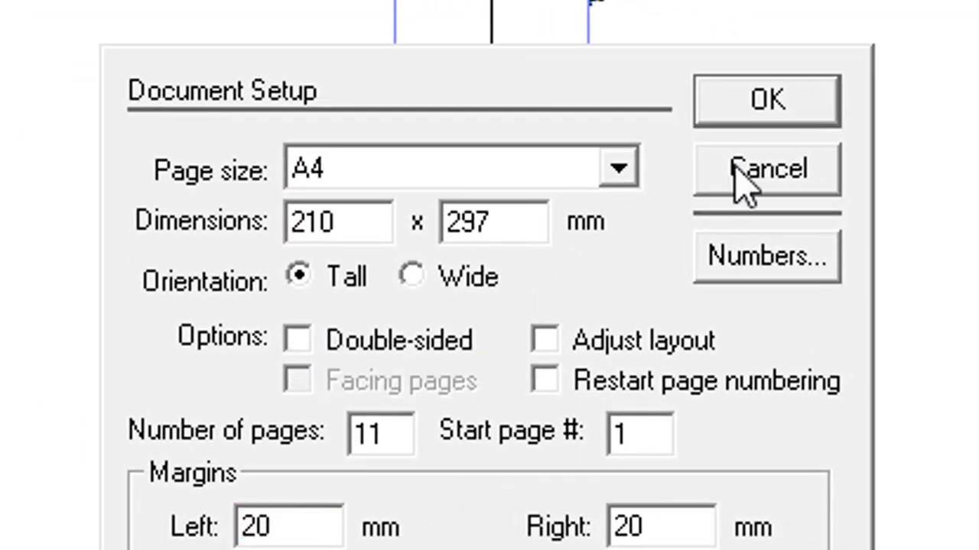
left_click(766, 101)
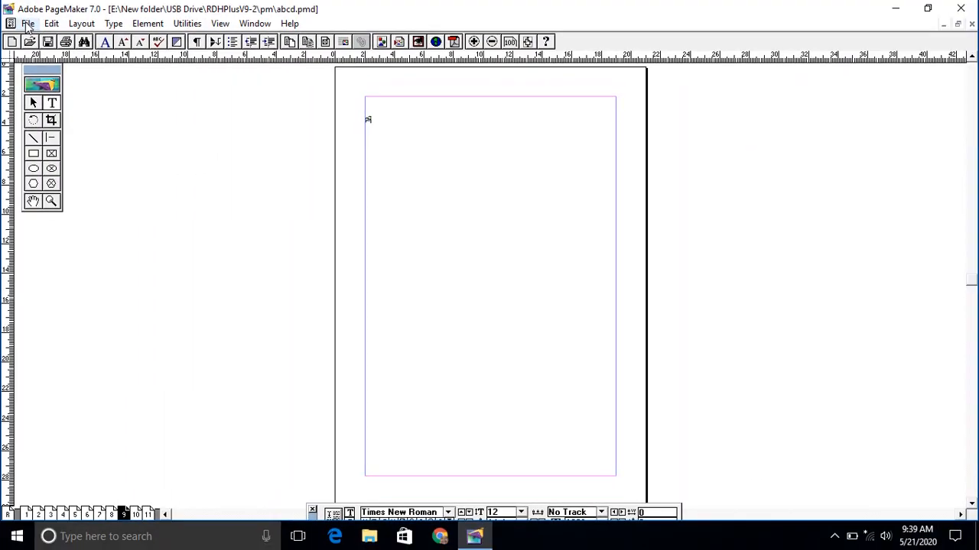
Reorder the publication with Sort Pages by moving page 8 after page 9, and apply the new order
left_click(27, 23)
mouse_move(81, 23)
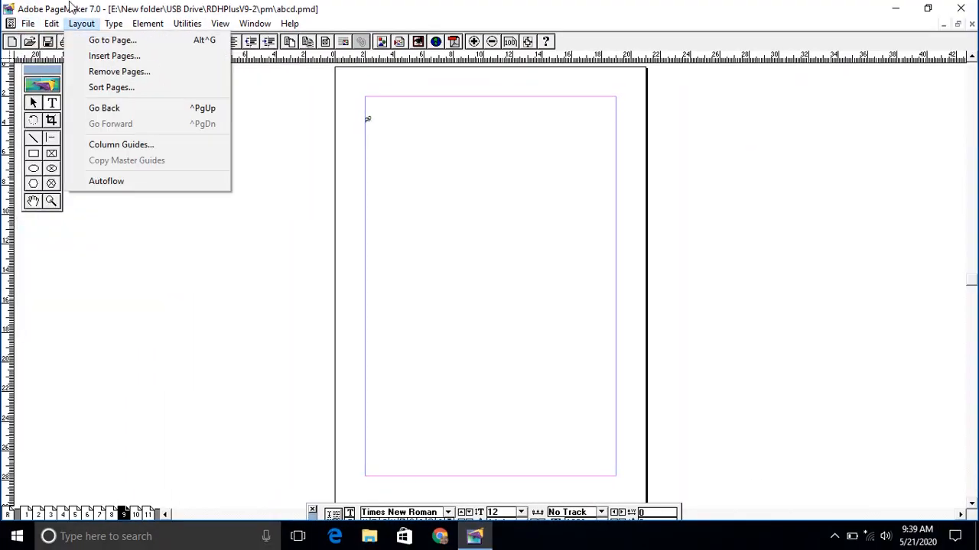
left_click(100, 88)
left_click(650, 290)
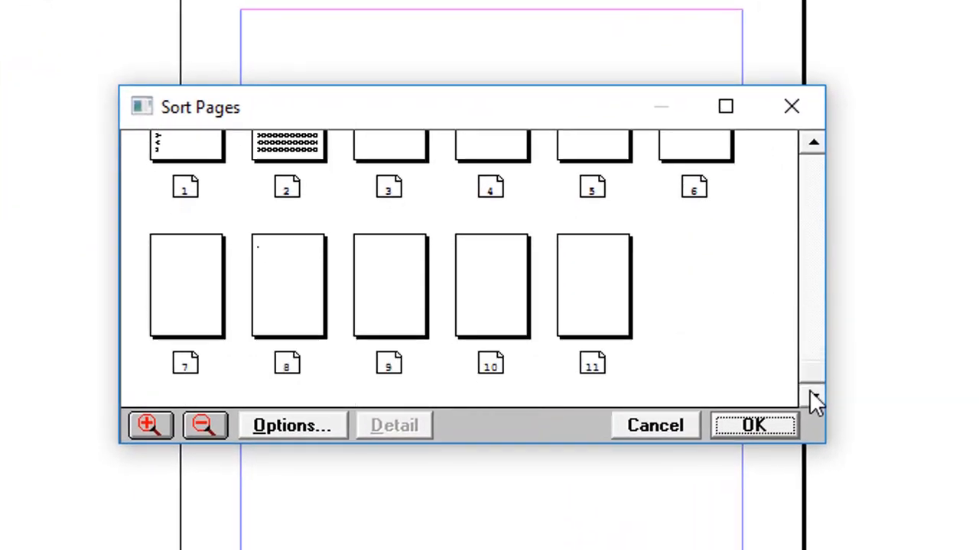
left_click(302, 333)
left_click_drag(301, 328, 432, 319)
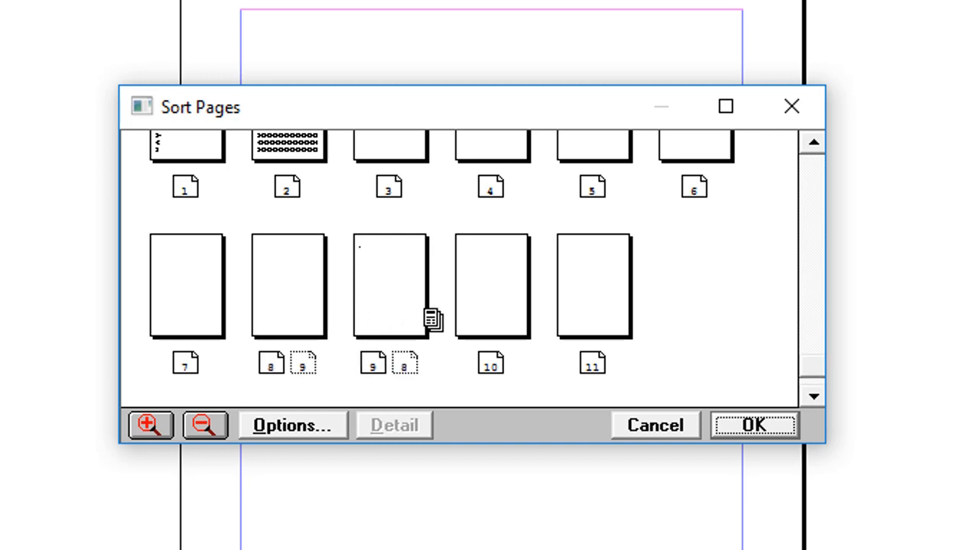
left_click(760, 426)
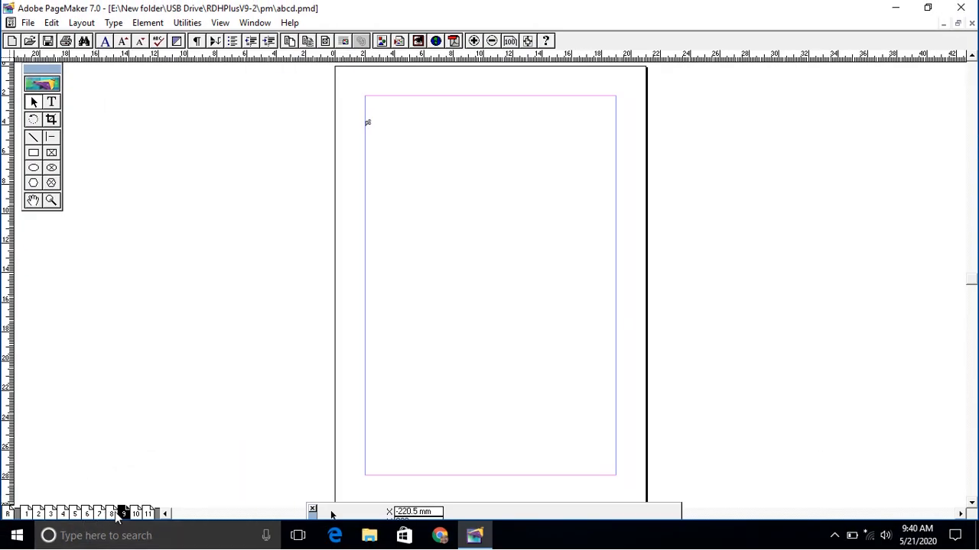
Examine the text on pages 8 and 9 up close to check their new order, and return to page 1
left_click(112, 514)
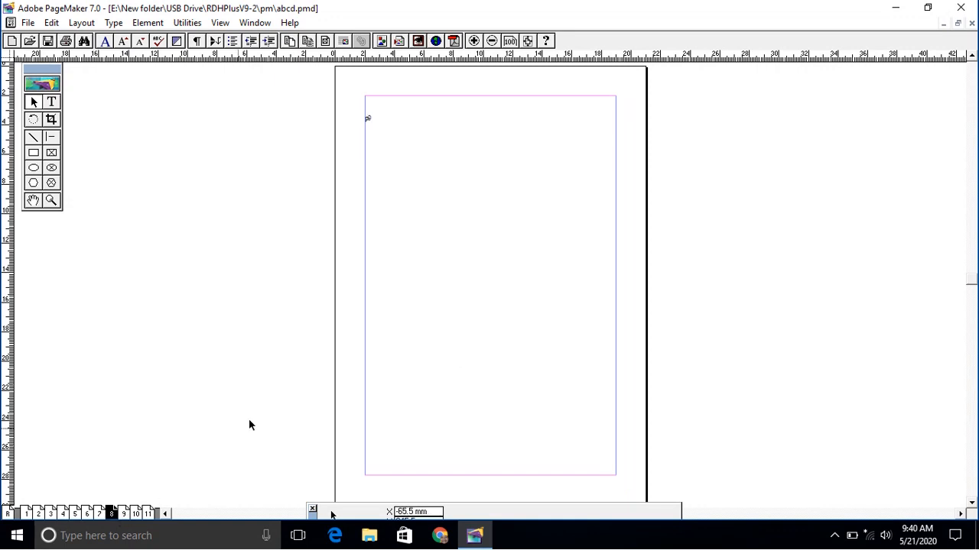
key("ctrl+space")
left_click_drag(341, 104, 461, 151)
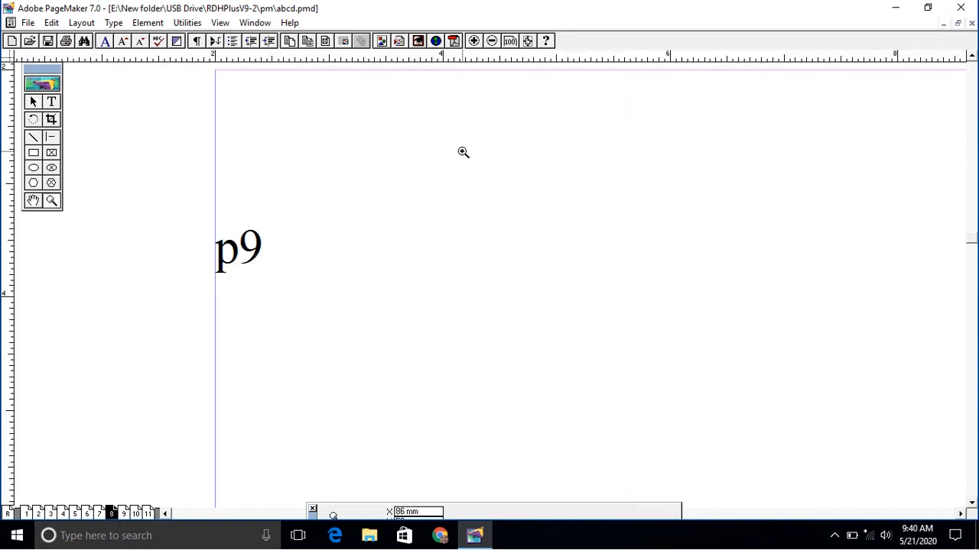
left_click(124, 515)
left_click_drag(352, 107, 440, 153)
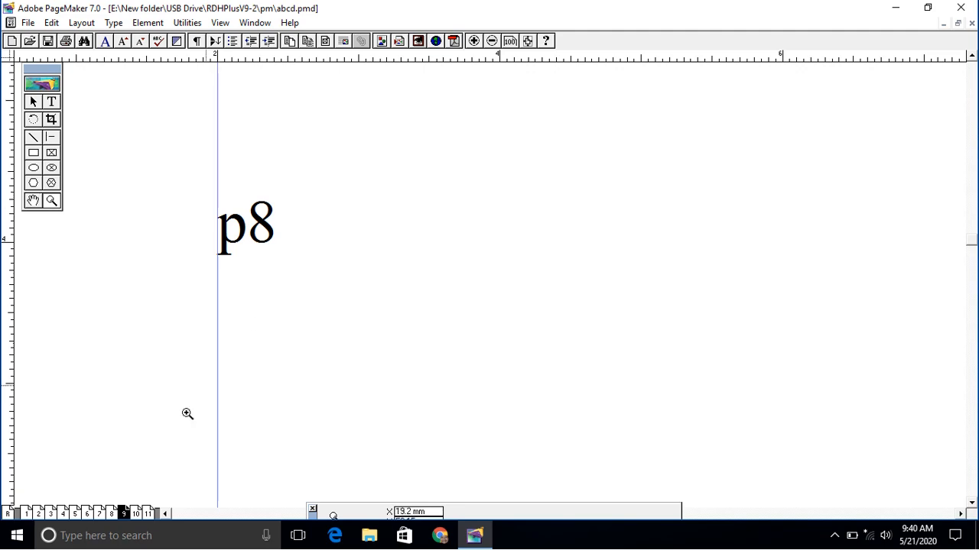
left_click(27, 514)
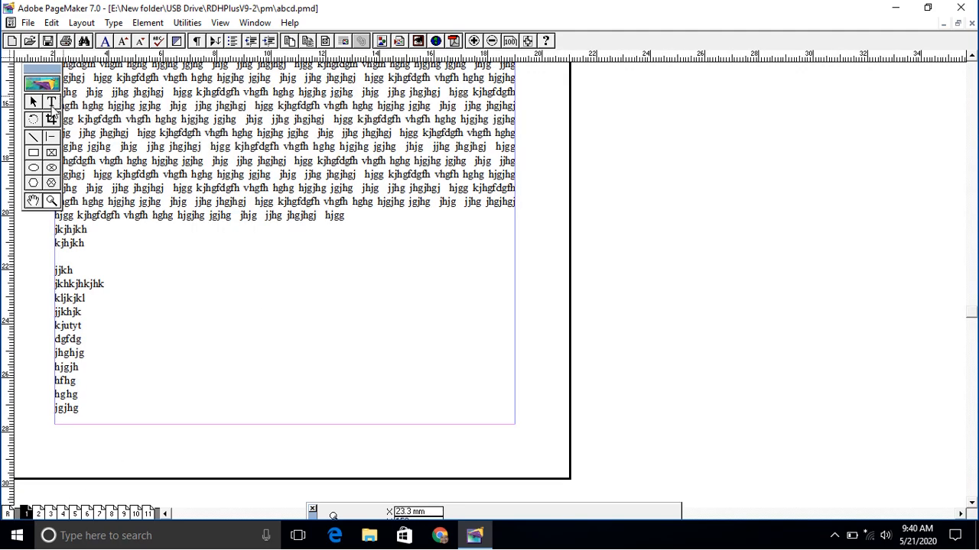
Page forward from page 1 through pages 2, 3 and 4 of the publication, and return to page 1
left_click(972, 57)
left_click(112, 25)
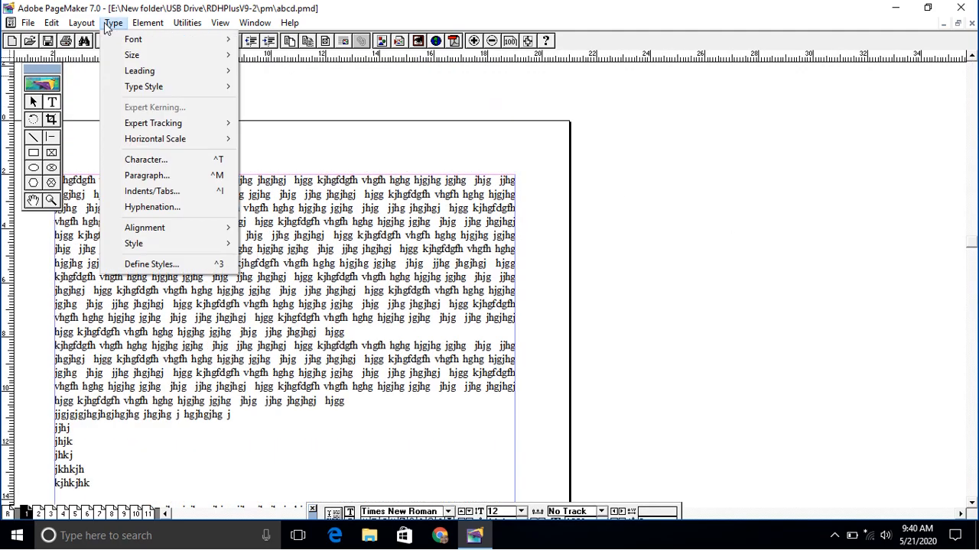
mouse_move(93, 25)
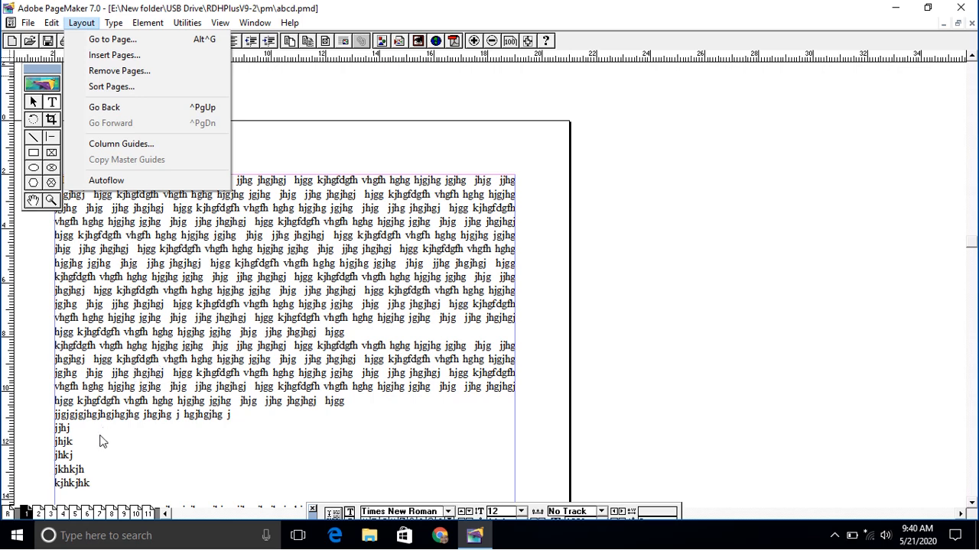
left_click(27, 515)
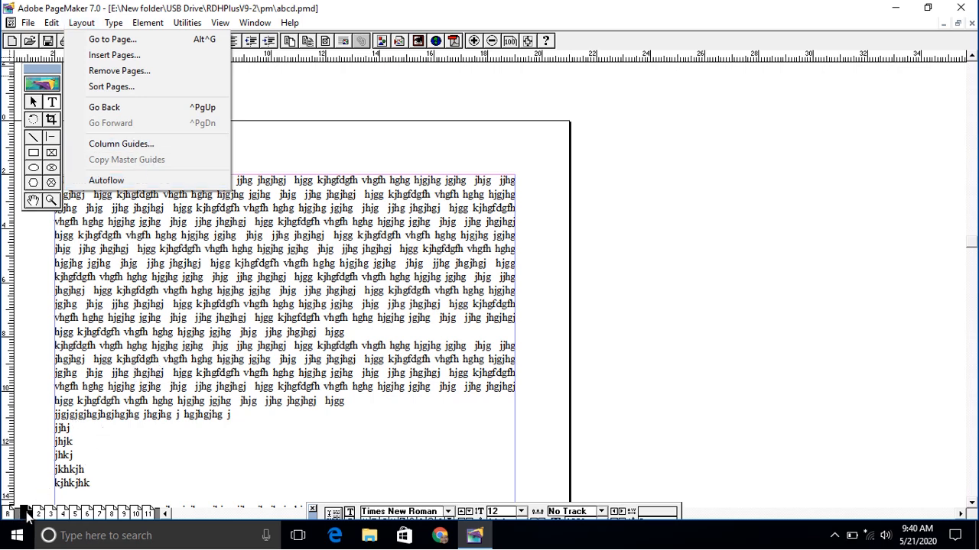
left_click(27, 514)
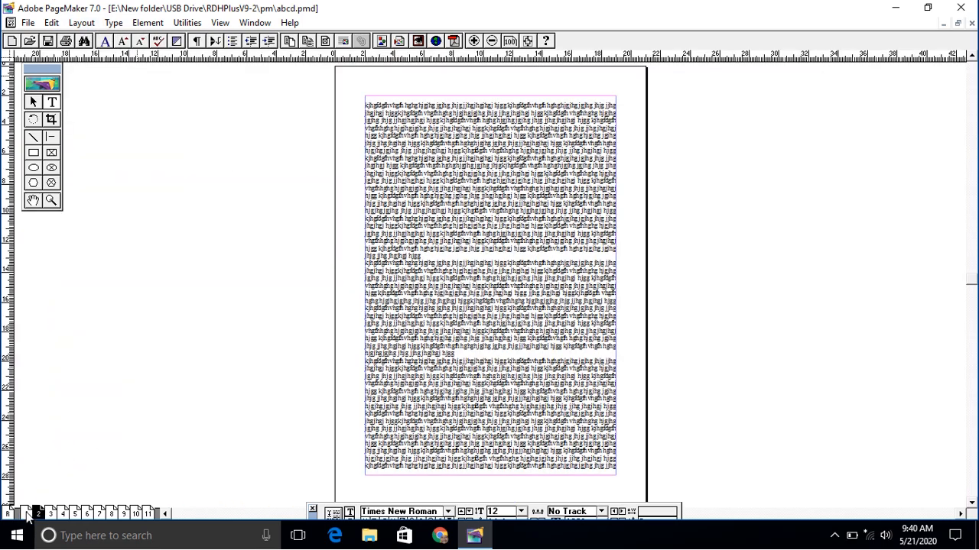
left_click(27, 516)
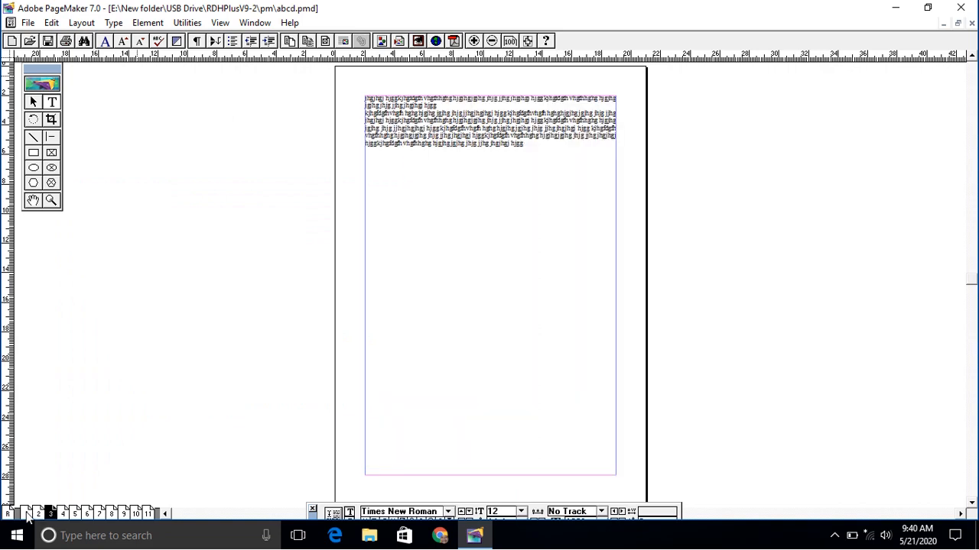
left_click(27, 516)
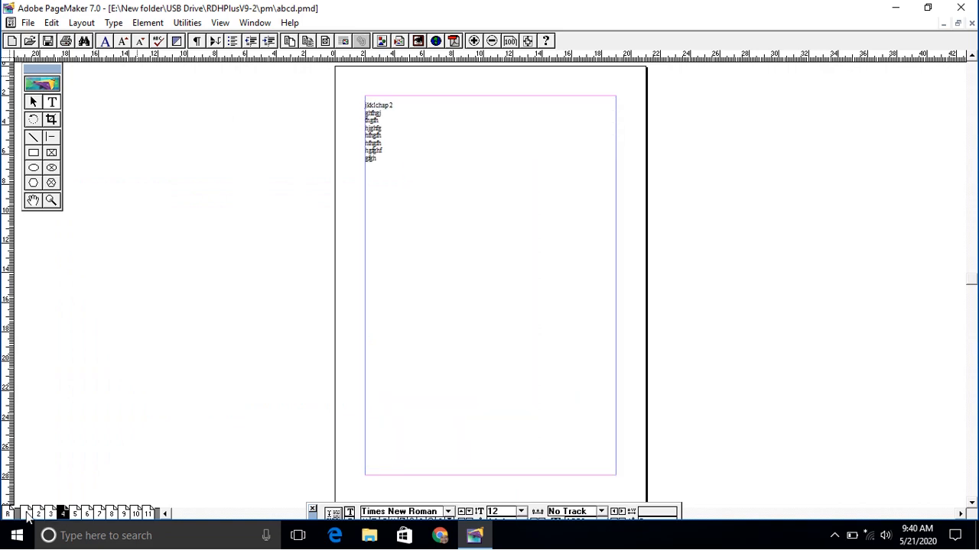
key("Page_Up")
key("Page_Up")
key("Page_Up")
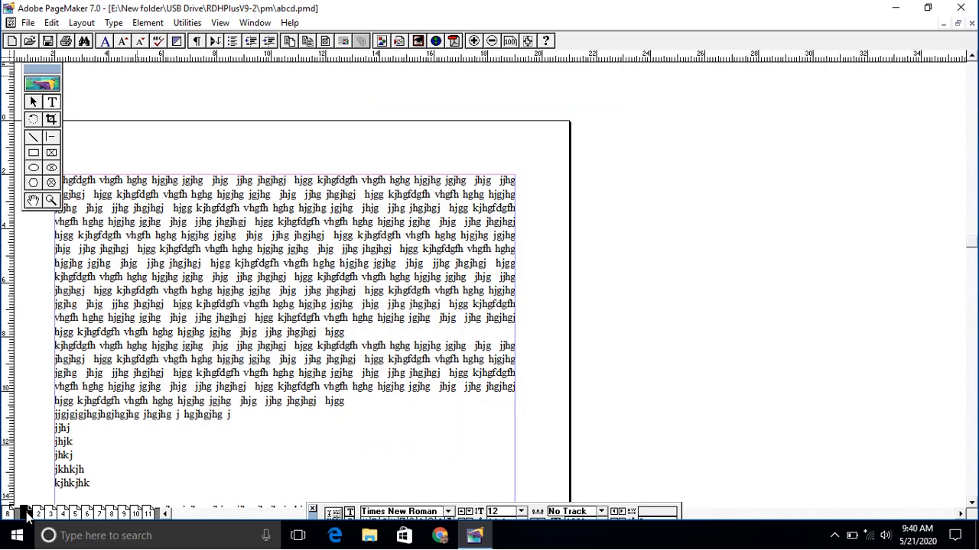
Use the Go Back command to reach page 2 and the Go Forward command to return to page 3
left_click(81, 22)
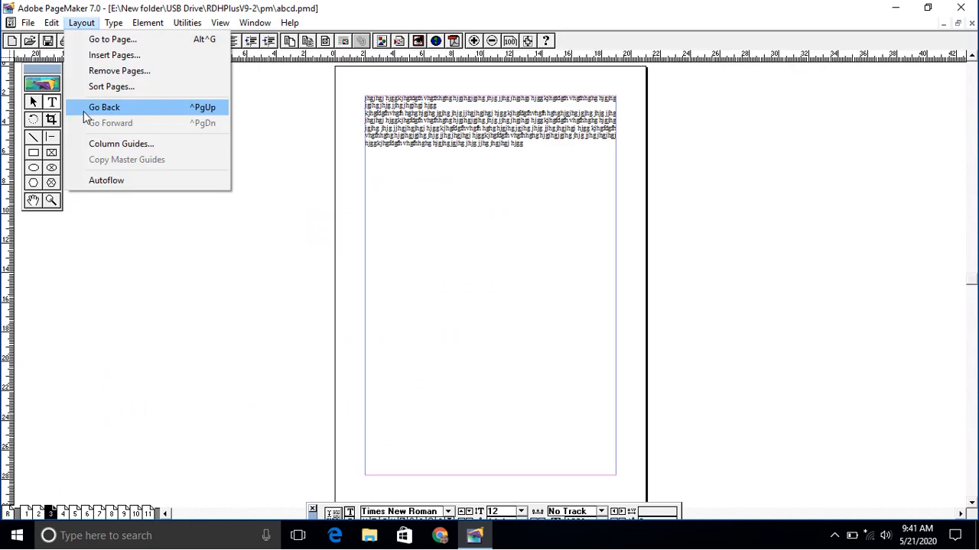
left_click(96, 112)
left_click(81, 22)
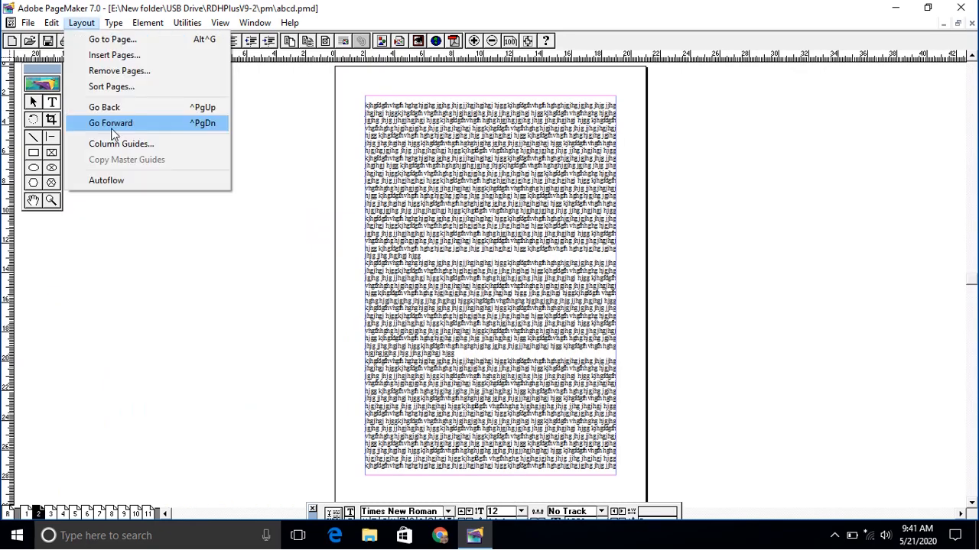
left_click(110, 122)
Examine the Column Guides command, the Control Palette's font controls, and the font and size choices available for text
left_click(81, 22)
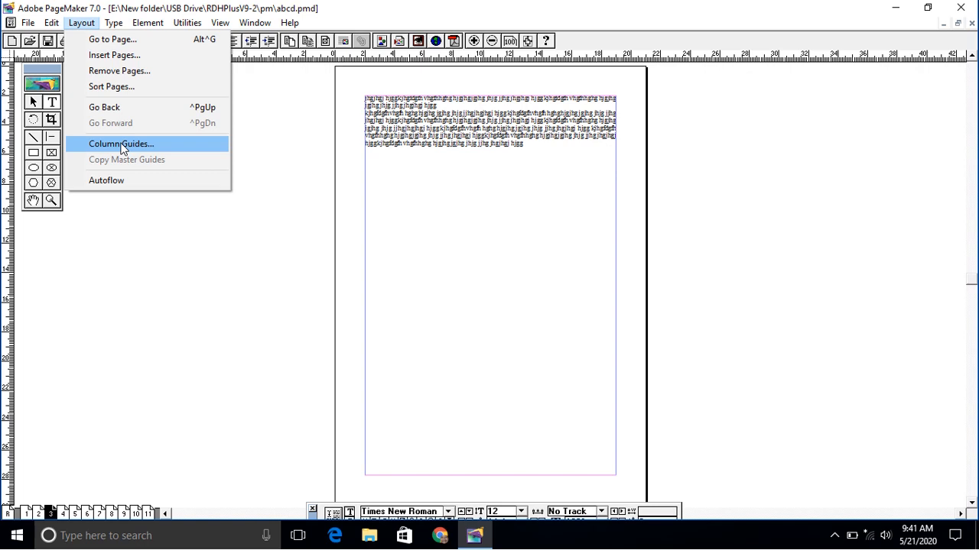
mouse_move(114, 22)
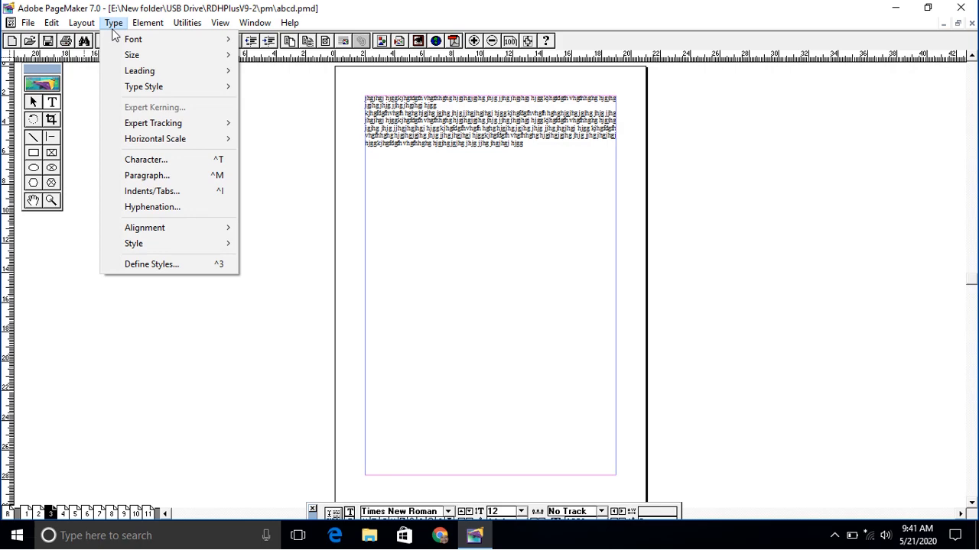
mouse_move(127, 42)
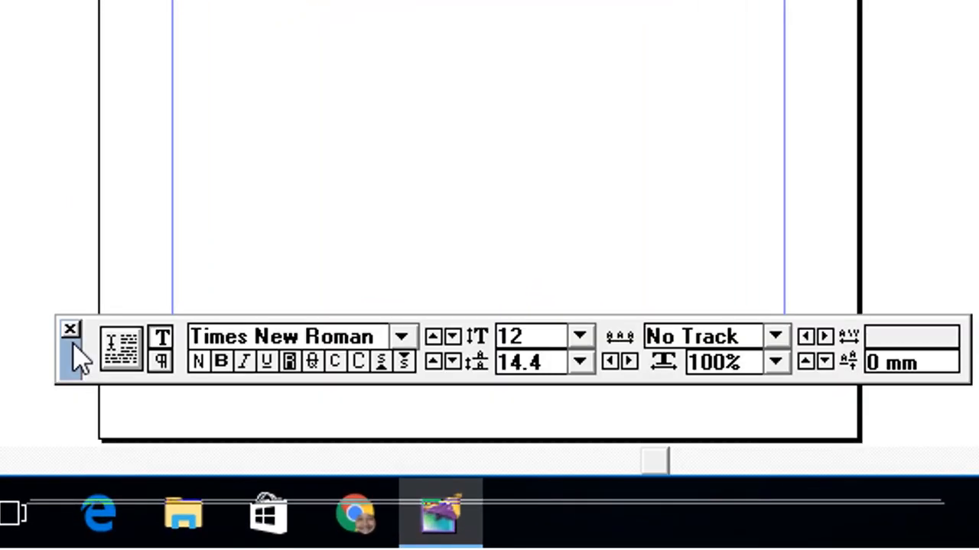
left_click(401, 340)
left_click(403, 343)
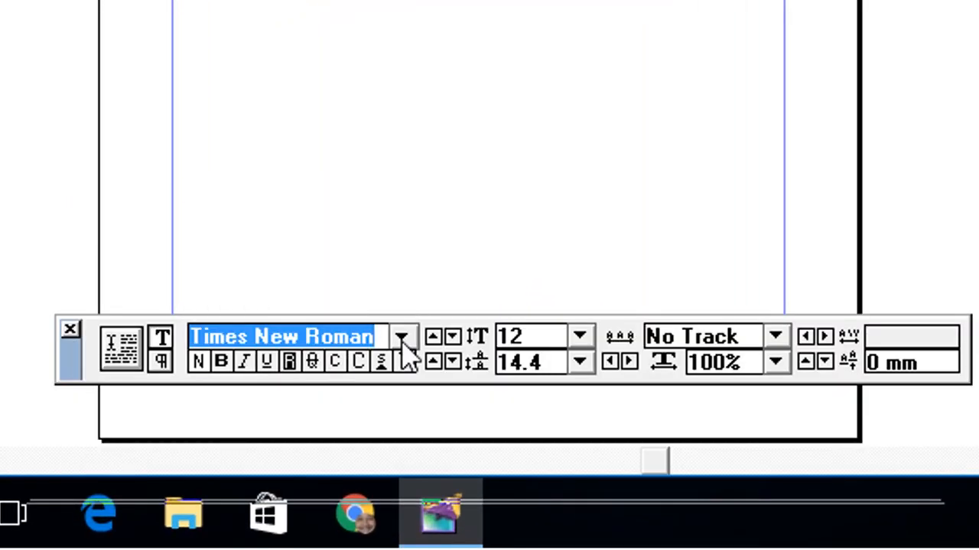
left_click(74, 375)
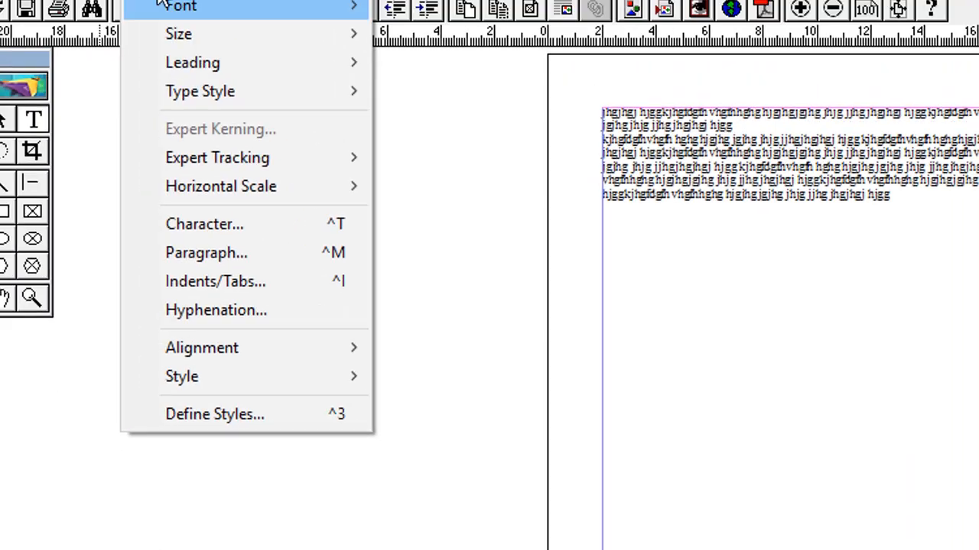
mouse_move(220, 73)
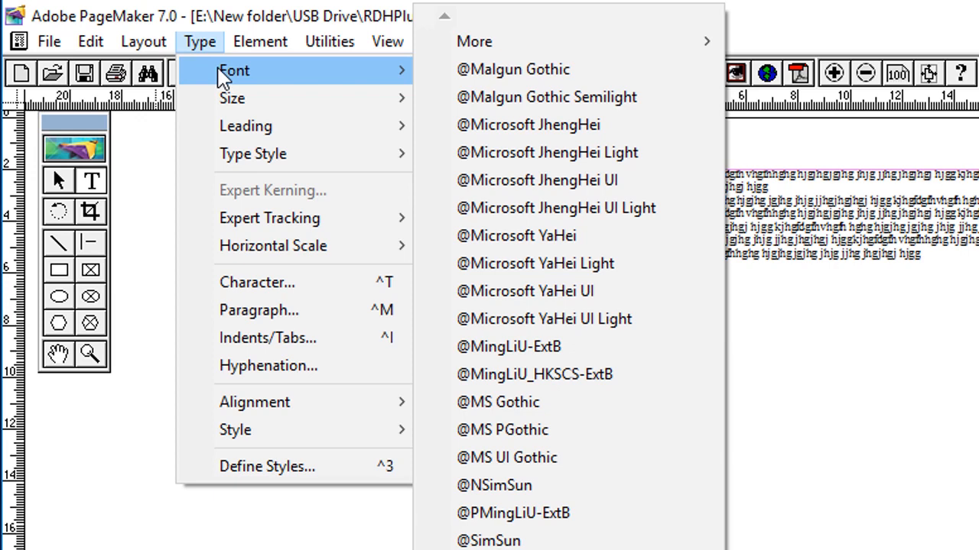
mouse_move(233, 99)
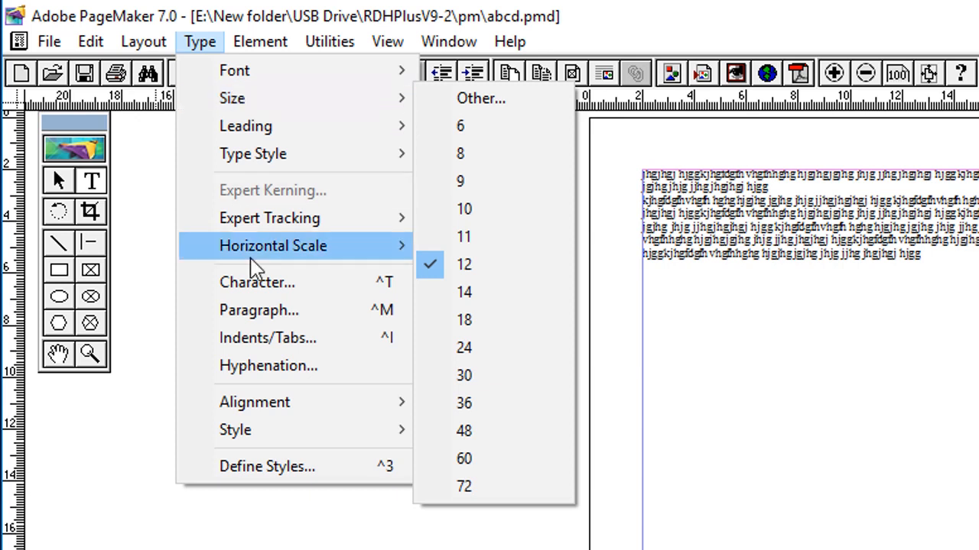
Set the first-line indent to 10 mm in Paragraph Specifications and close the dialog
left_click(455, 291)
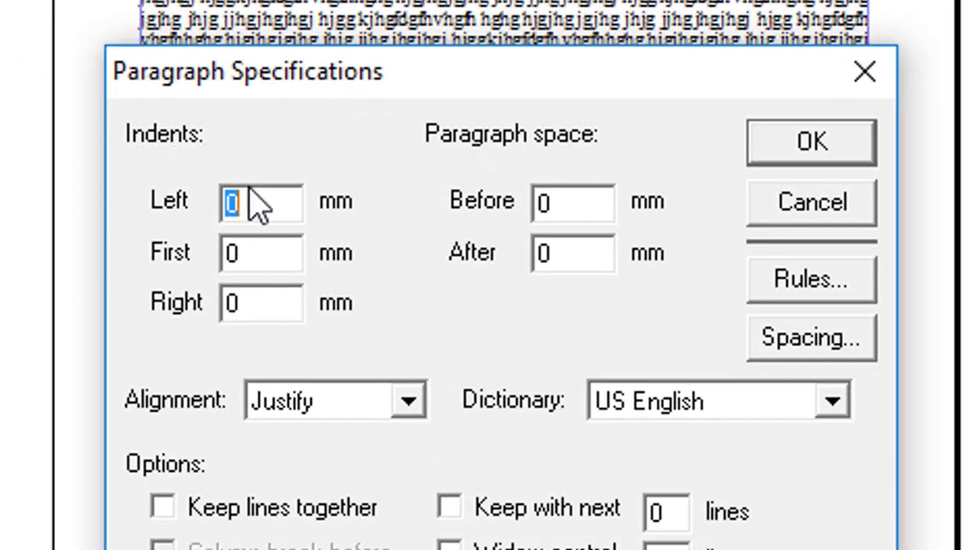
left_click(267, 216)
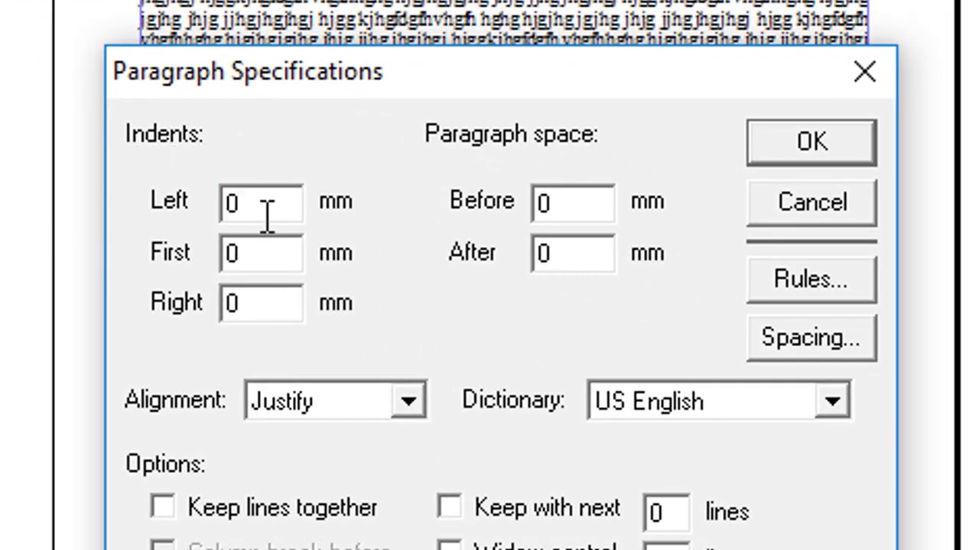
double_click(250, 257)
double_click(253, 307)
left_click(251, 205)
double_click(251, 205)
left_click(263, 249)
double_click(262, 251)
left_click(262, 251)
key("BackSpace")
type("10")
double_click(539, 205)
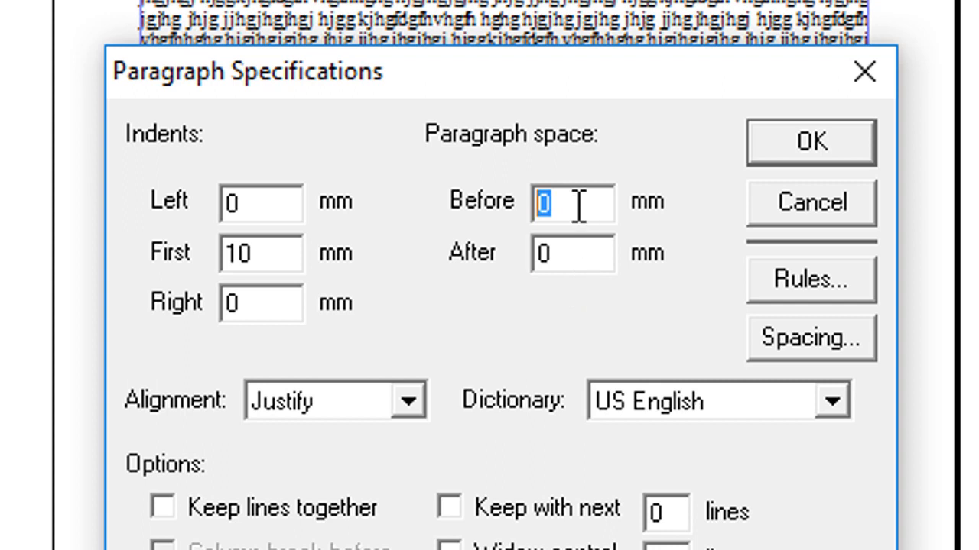
left_click_drag(578, 205, 529, 207)
left_click(551, 205)
left_click(837, 163)
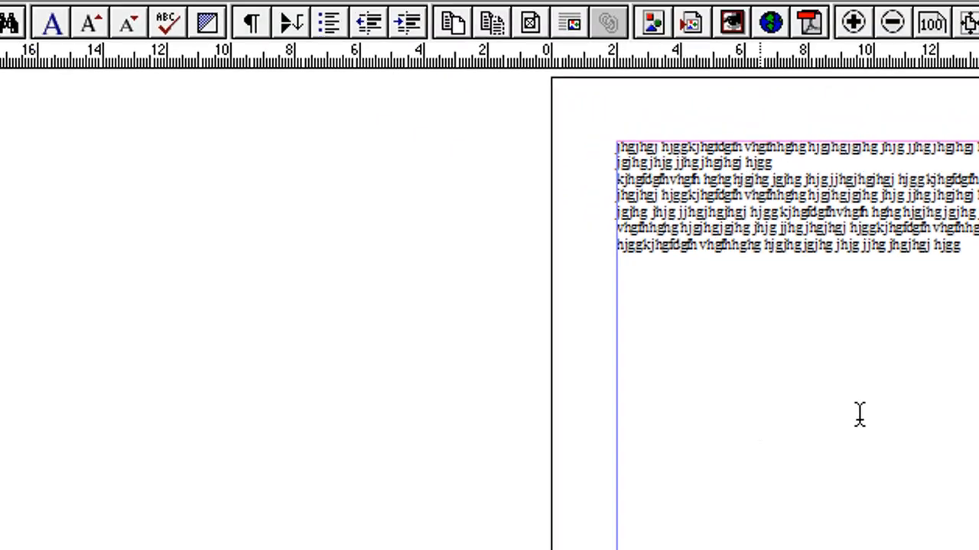
Activate PageMaker's Pointer tool, switch to Ramdhenu Plus X, and select the Assamese Smart Phonetic keyboard
left_click(374, 47)
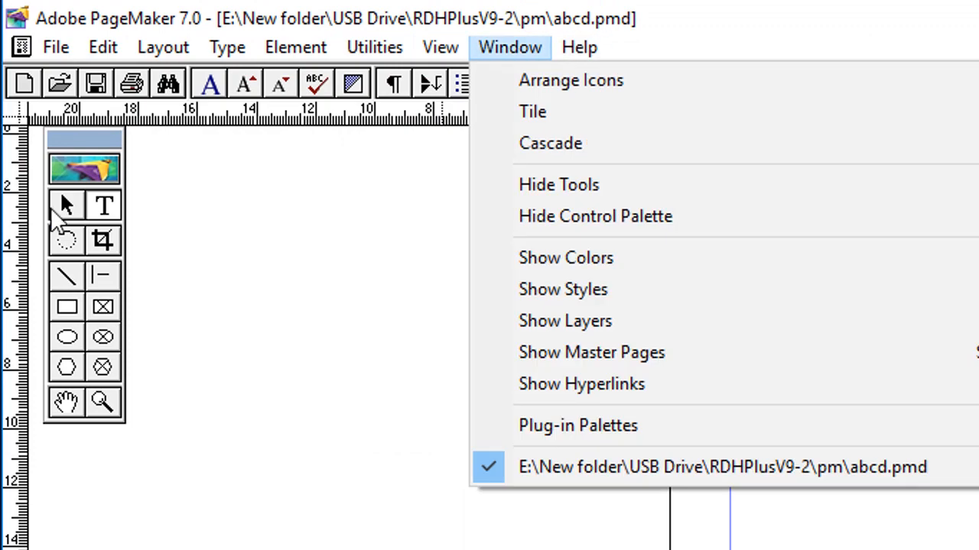
left_click(66, 206)
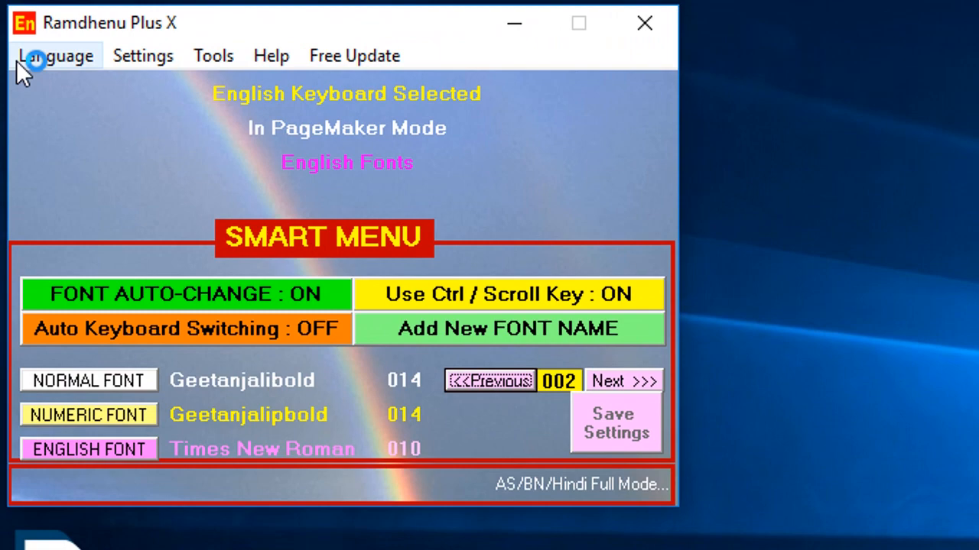
left_click(13, 32)
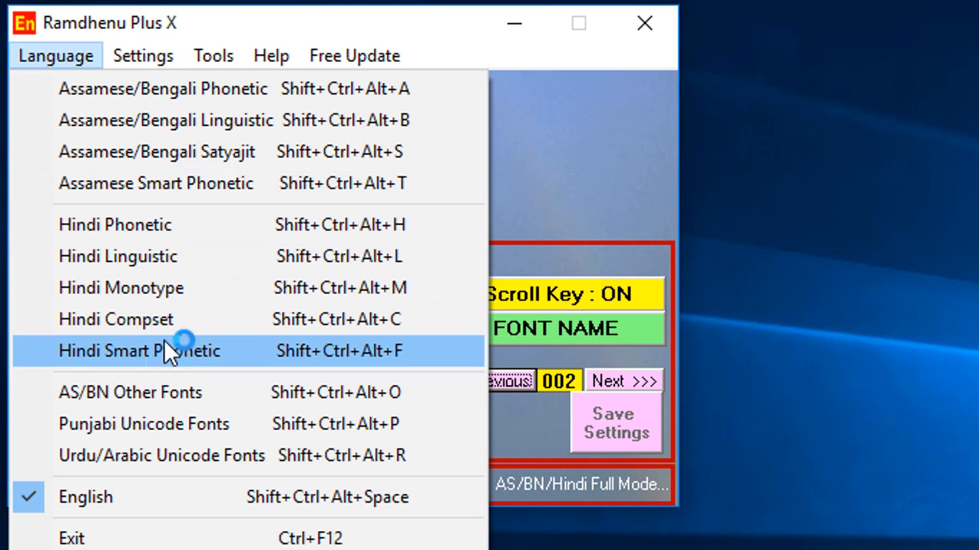
left_click(267, 184)
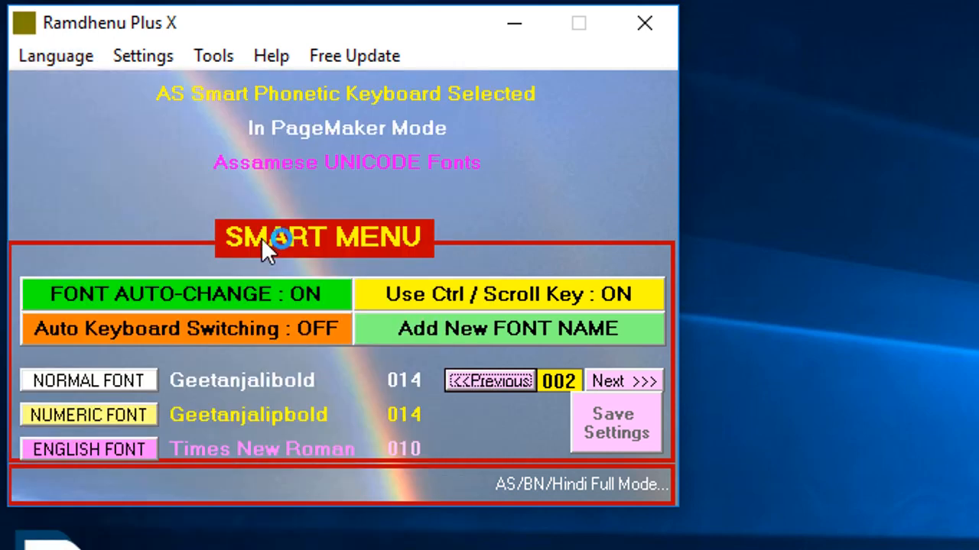
Set the Assamese font type to Ramdhenu Fonts
left_click(167, 63)
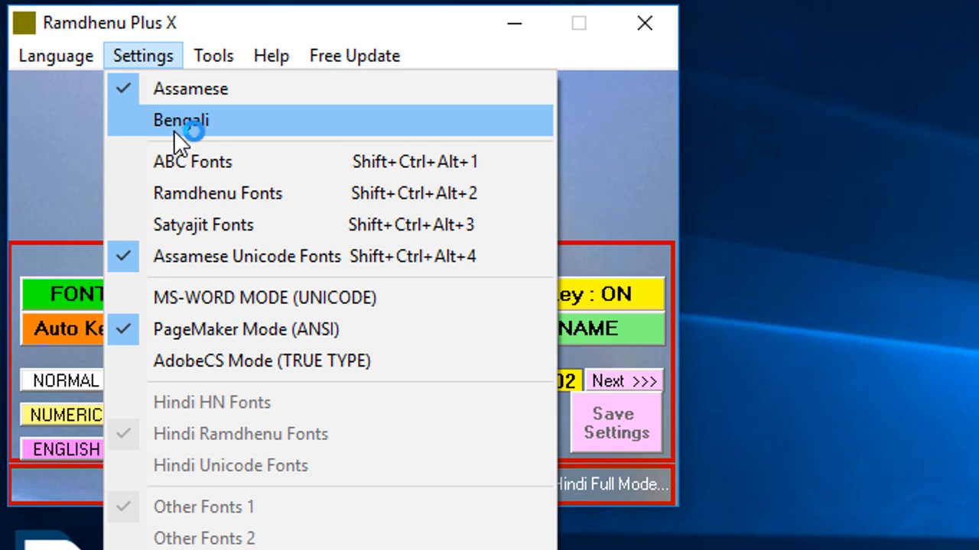
left_click(174, 191)
left_click(143, 56)
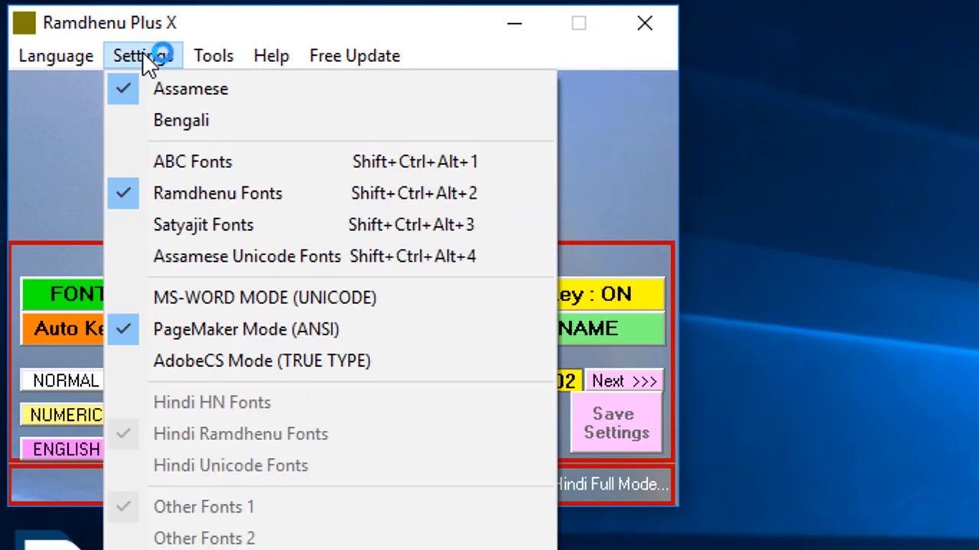
Switch the keyboard to Hindi Smart Phonetic, check its Hindi font settings, and return to Assamese Smart Phonetic
mouse_move(75, 58)
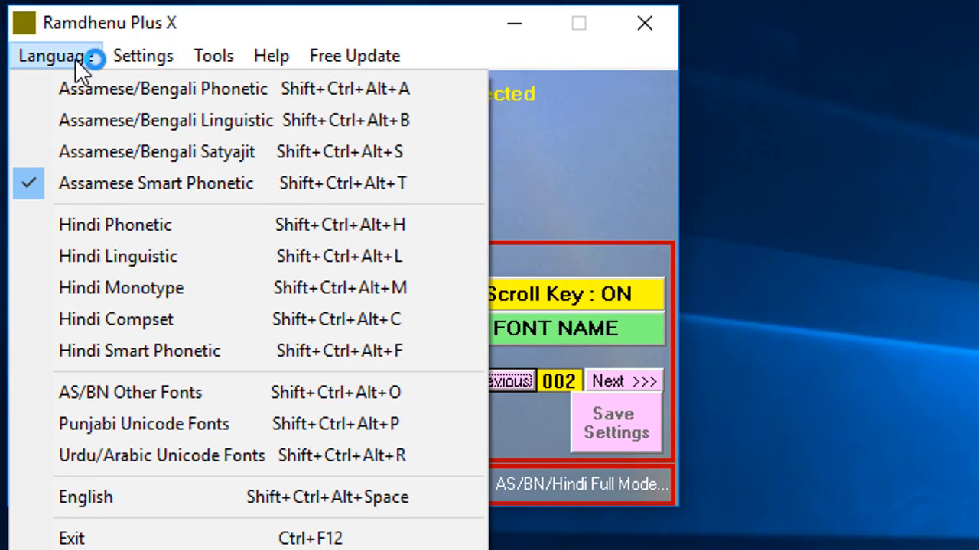
left_click(130, 353)
left_click(152, 64)
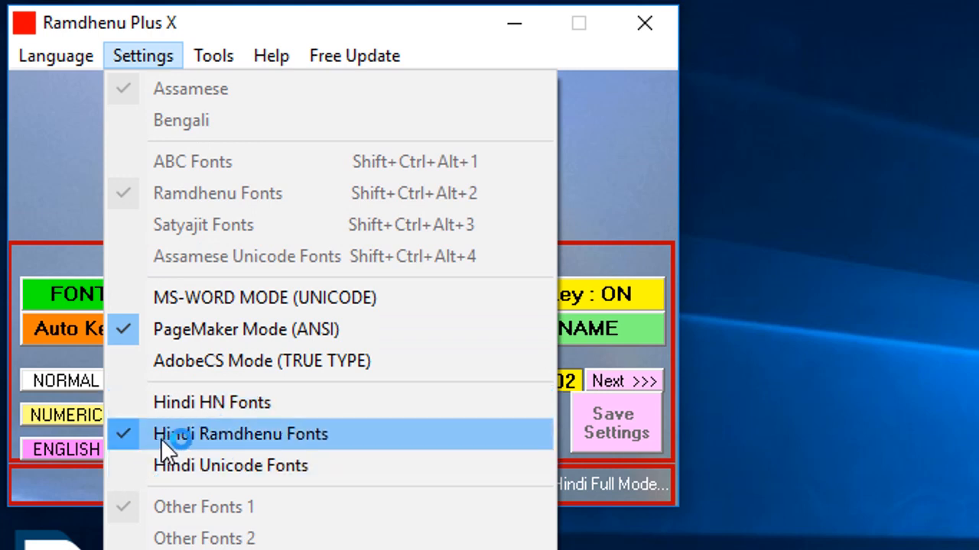
mouse_move(72, 54)
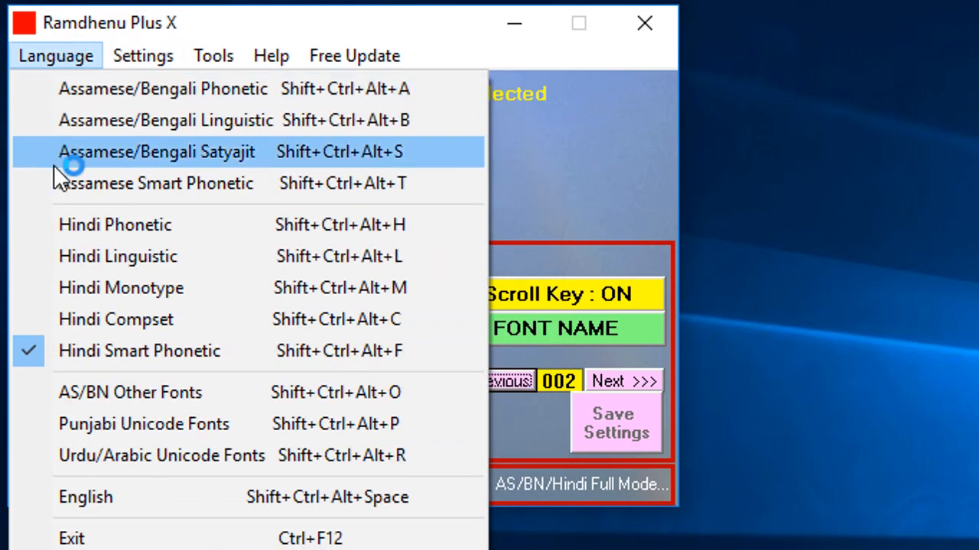
left_click(67, 187)
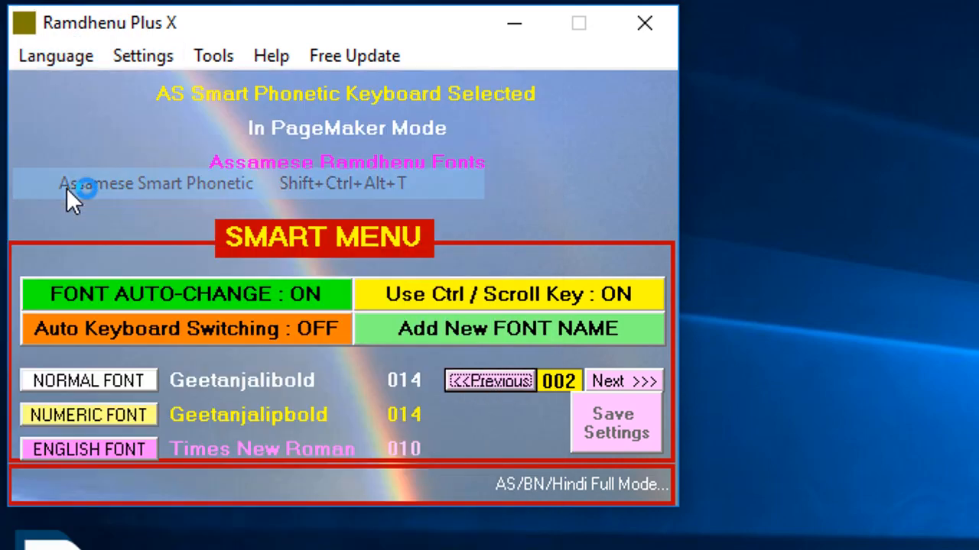
Examine the Assamese keyboard and font settings and the available conversion tools in Ramdhenu Plus X
left_click(83, 61)
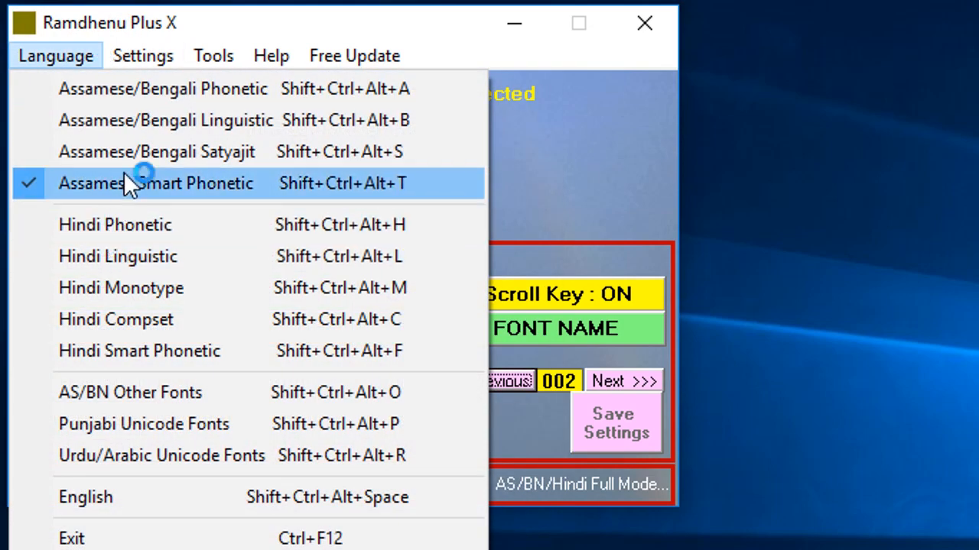
mouse_move(149, 57)
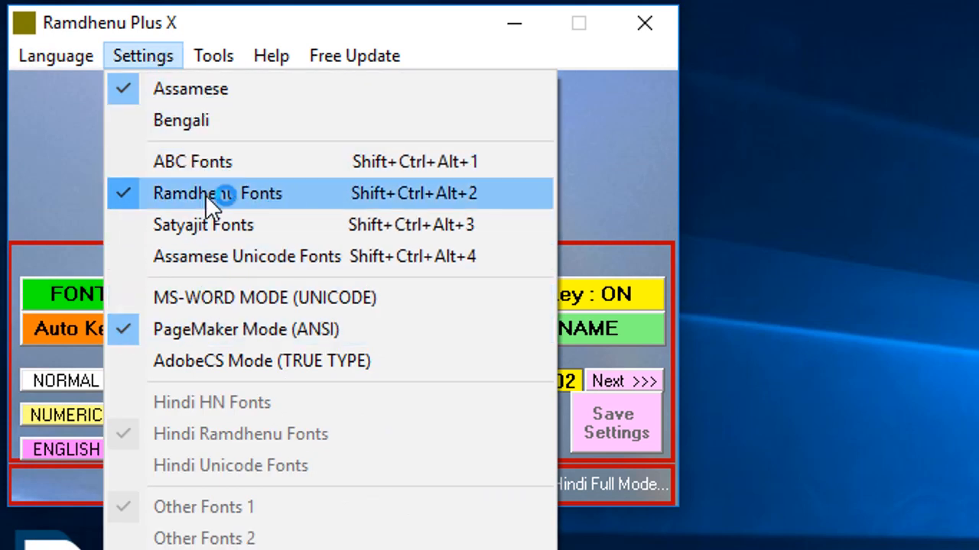
left_click(191, 84)
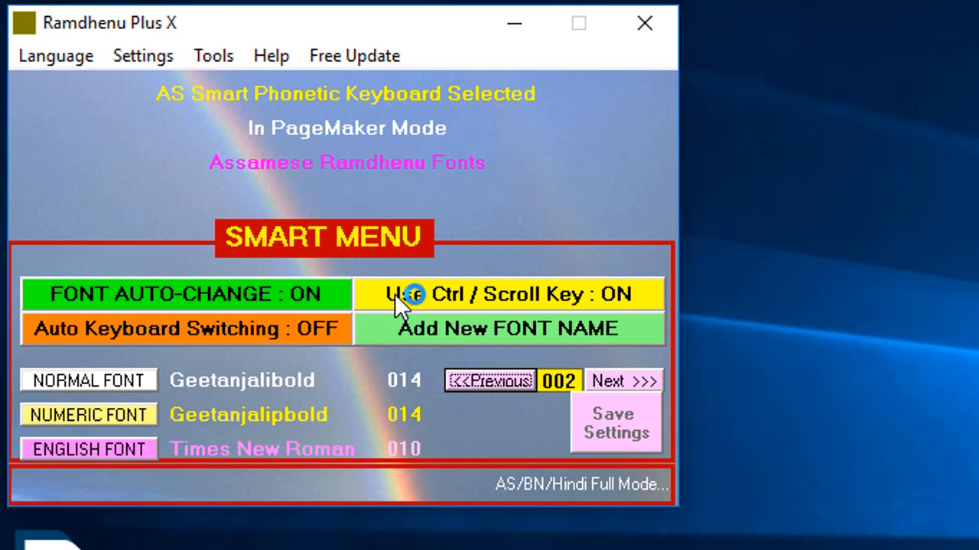
left_click(86, 51)
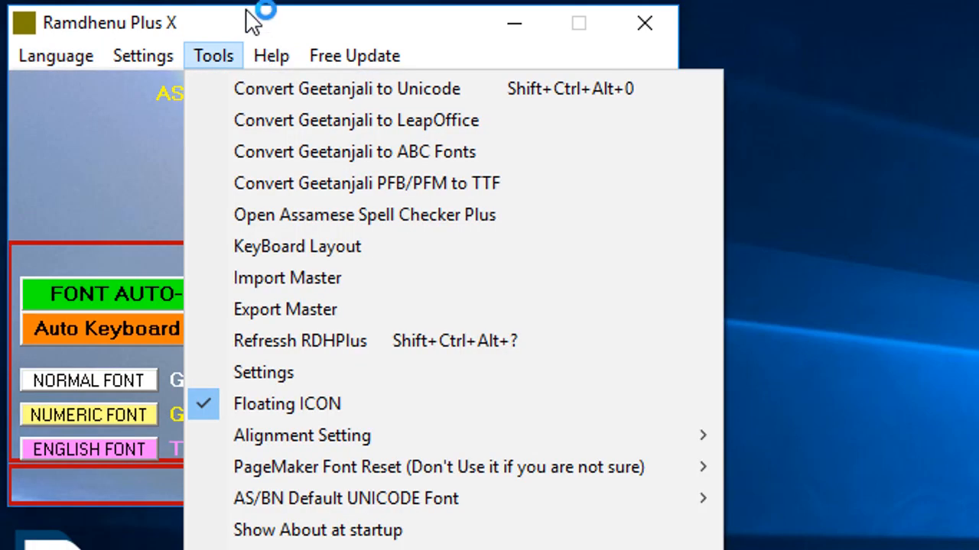
left_click(253, 19)
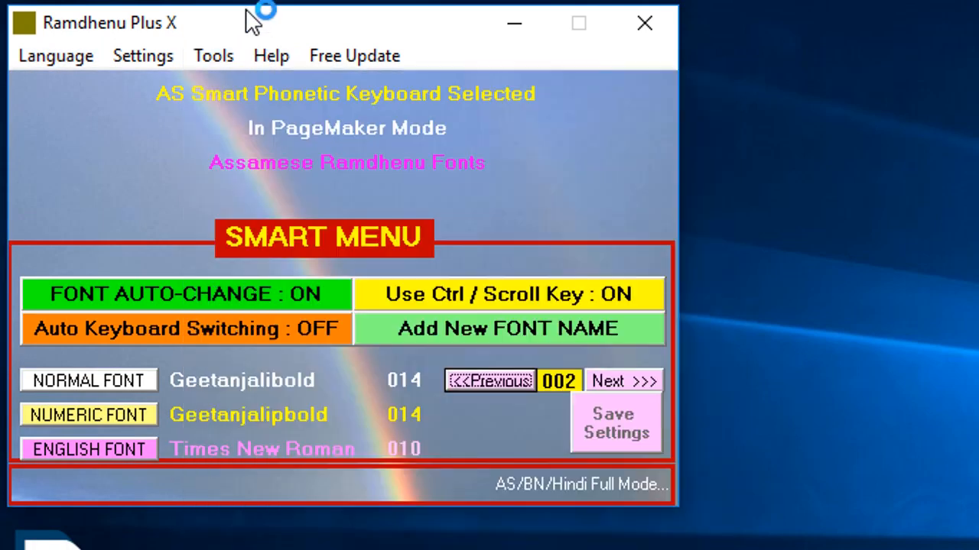
Review the Assamese font and PageMaker mode settings, and check the normal, numeric and English fonts in presets 001 and 003
left_click(155, 56)
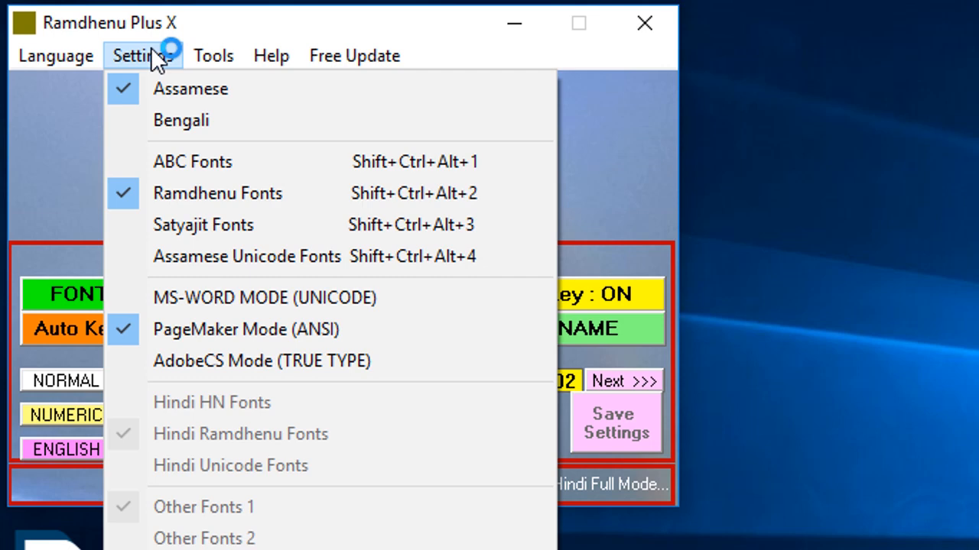
left_click(234, 10)
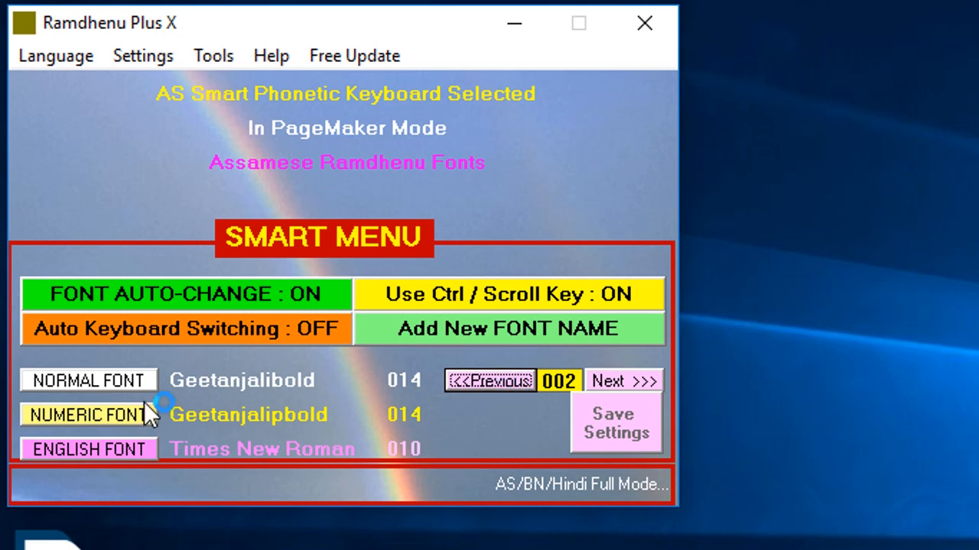
left_click(615, 377)
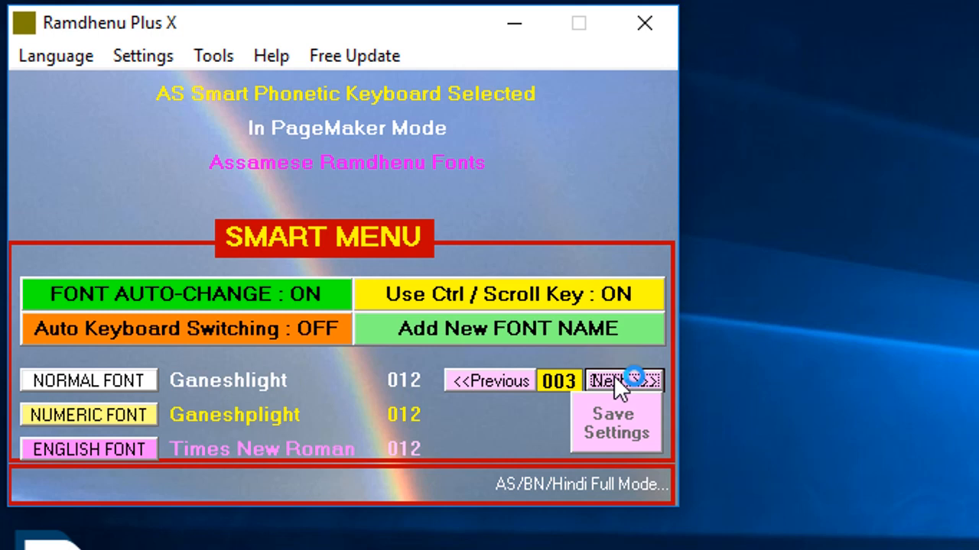
double_click(501, 380)
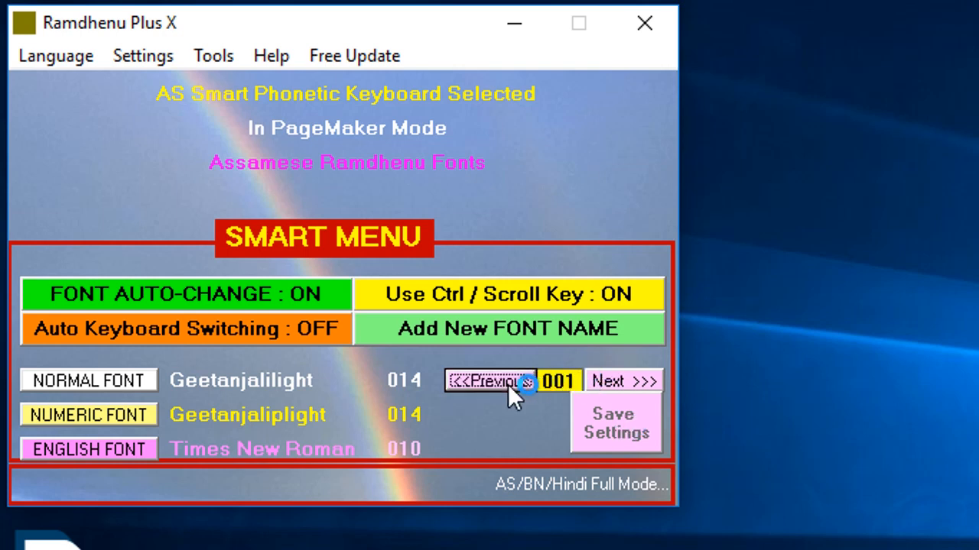
left_click(602, 380)
left_click(214, 387)
left_click(285, 439)
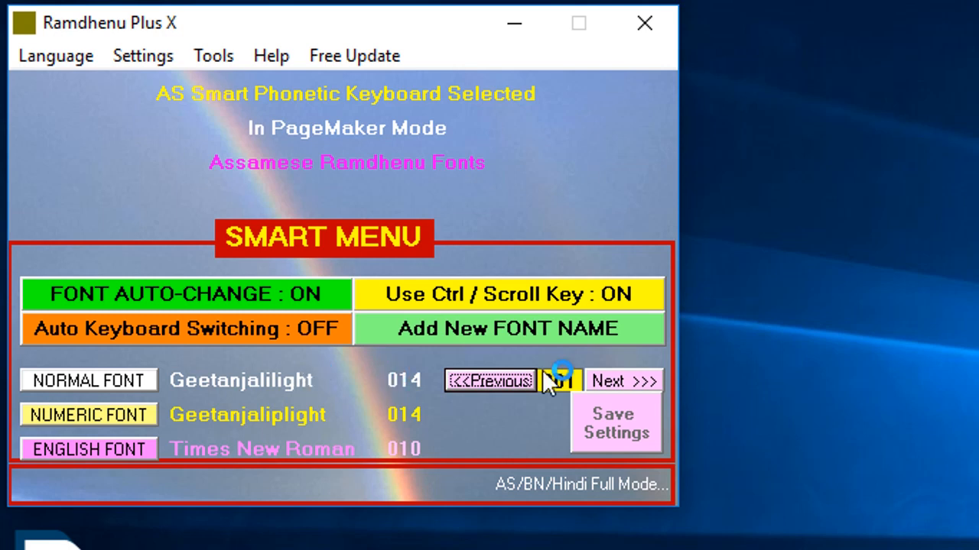
Browse forward through the Ramdhenu font presets, from Geetanjali past Kalika, Kathit, Naina, Prerna and Rahul
left_click(603, 376)
left_click(610, 376)
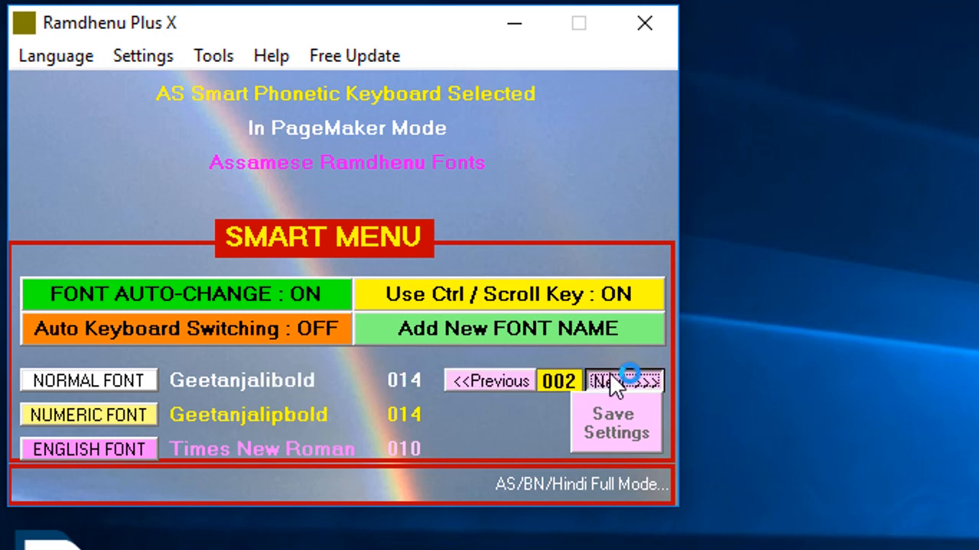
left_click(610, 376)
left_click(609, 376)
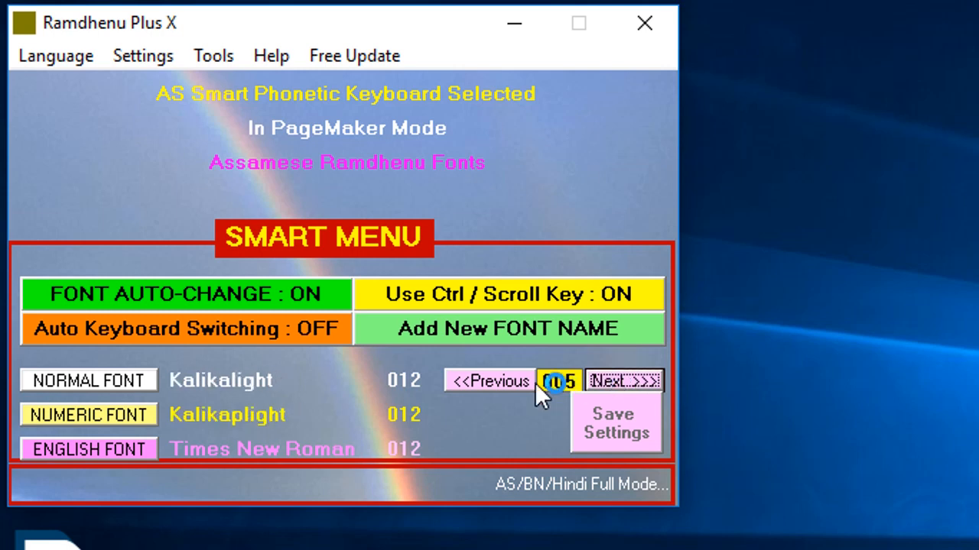
left_click(598, 380)
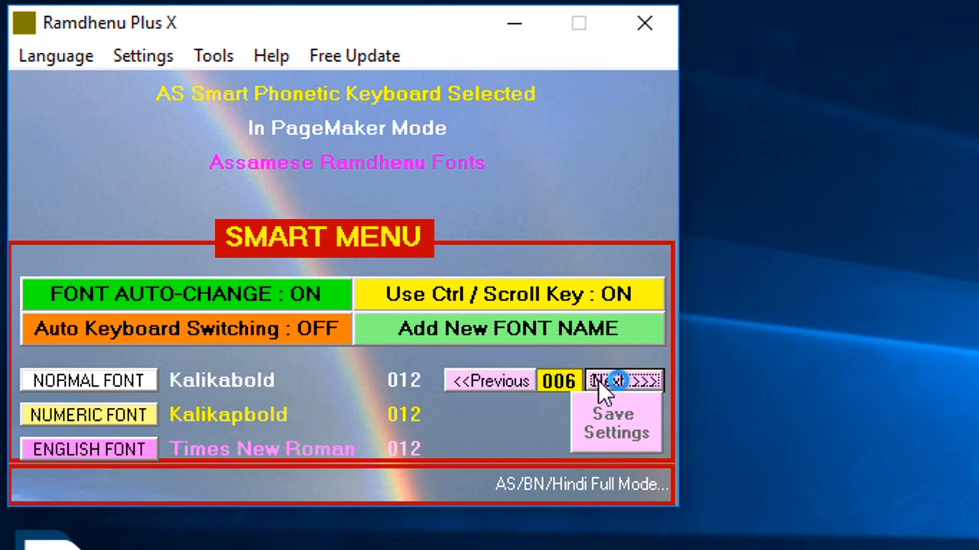
left_click(598, 380)
left_click(599, 380)
left_click(598, 381)
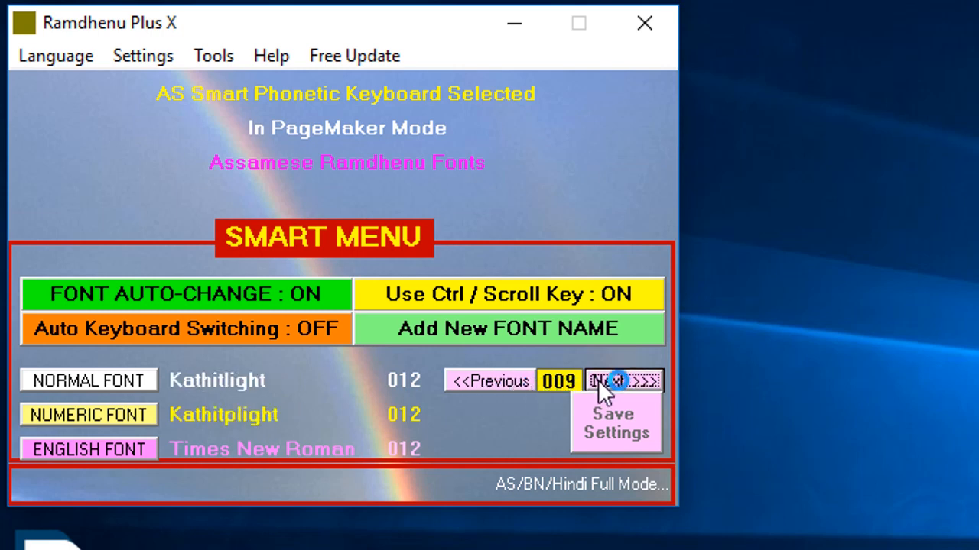
left_click(598, 380)
left_click(597, 380)
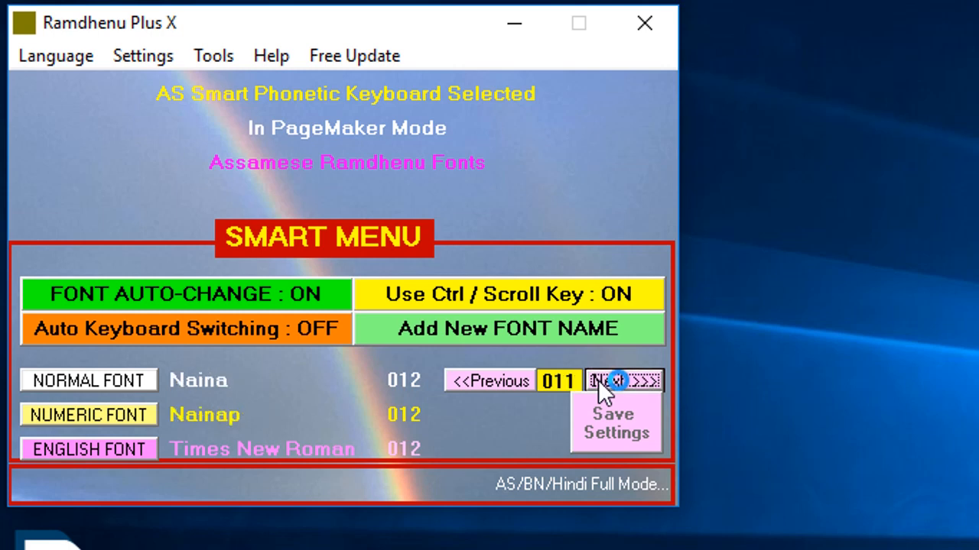
left_click(598, 380)
left_click(599, 377)
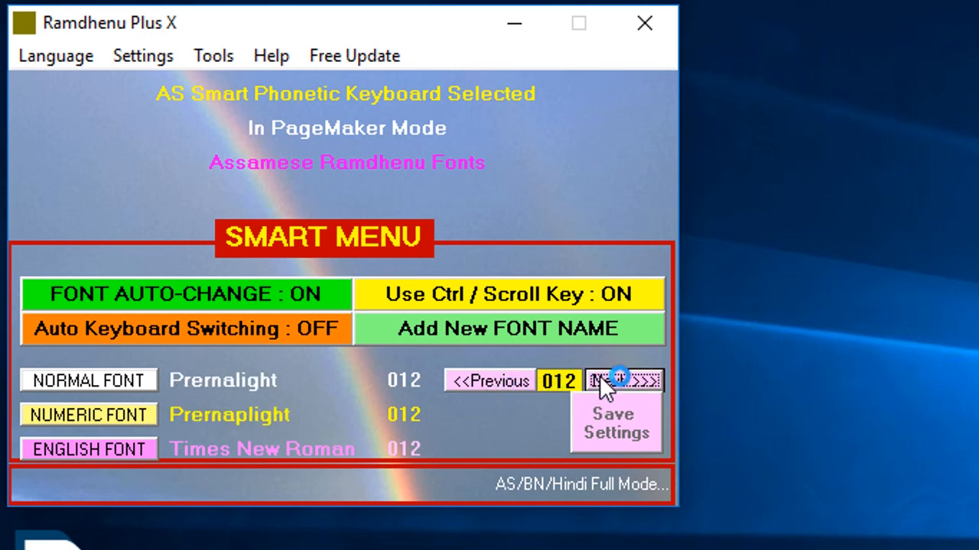
left_click(618, 375)
left_click(617, 374)
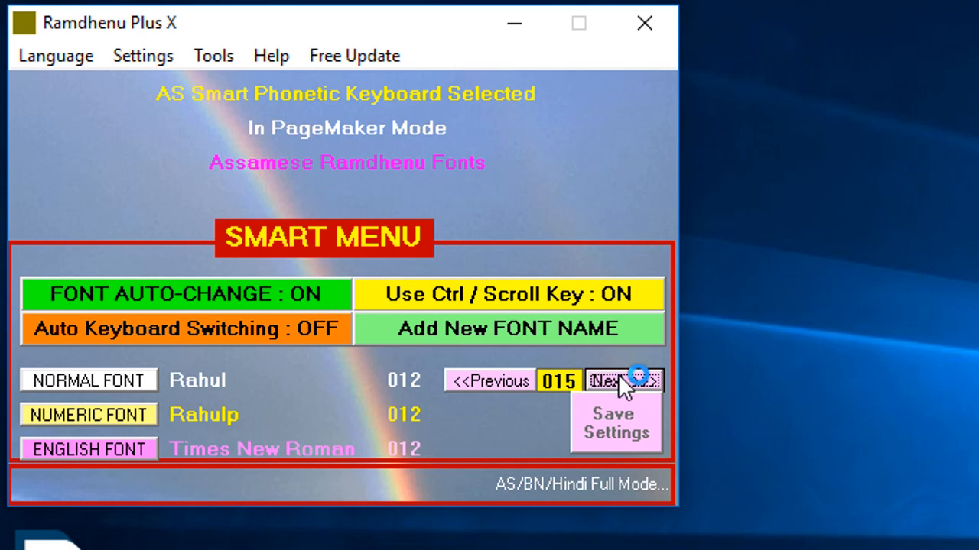
left_click(617, 374)
Return to font preset 001, with Geetanjalilight as the normal font and Geetanjaliplight as the numeric font
left_click(513, 385)
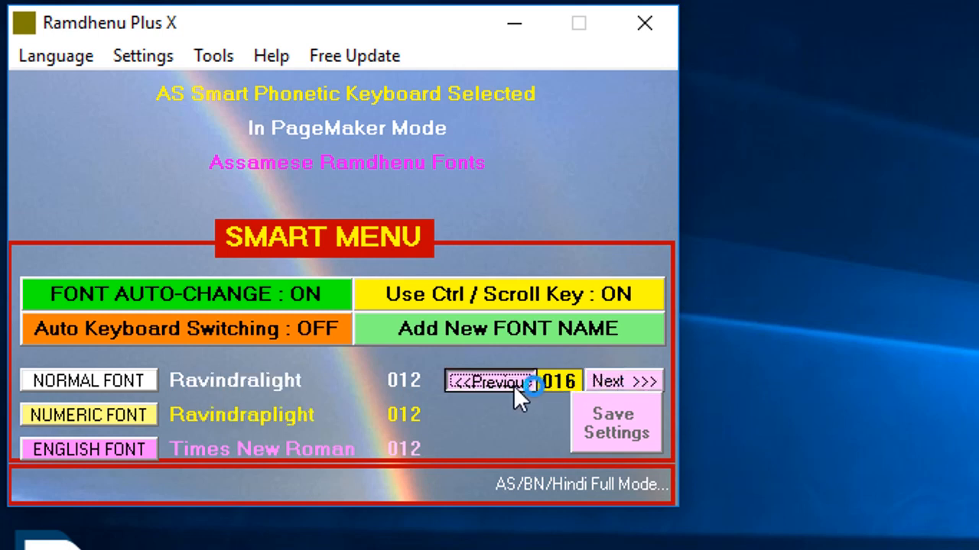
left_click(513, 385)
left_click(513, 386)
left_click(513, 385)
left_click(514, 385)
left_click(513, 385)
left_click(513, 385)
double_click(513, 386)
left_click(513, 385)
left_click(513, 385)
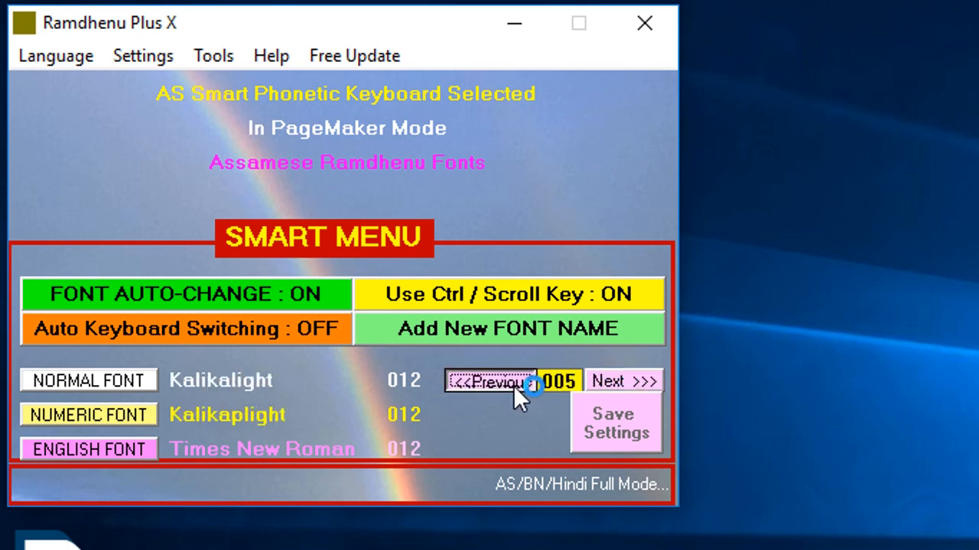
left_click(513, 385)
left_click(513, 386)
left_click(513, 386)
left_click(495, 381)
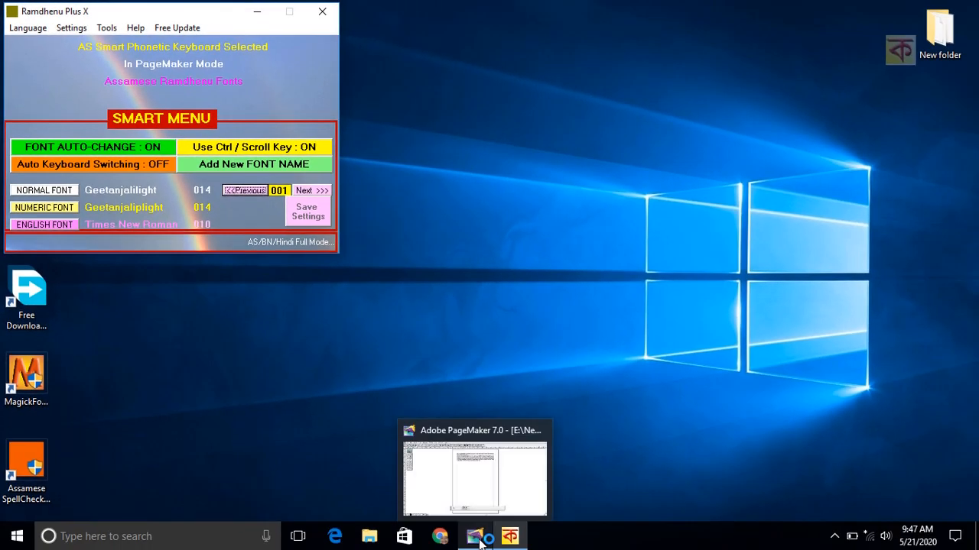
Switch to PageMaker, delete all the sample text starting on page 1, and activate the Text tool
left_click(476, 538)
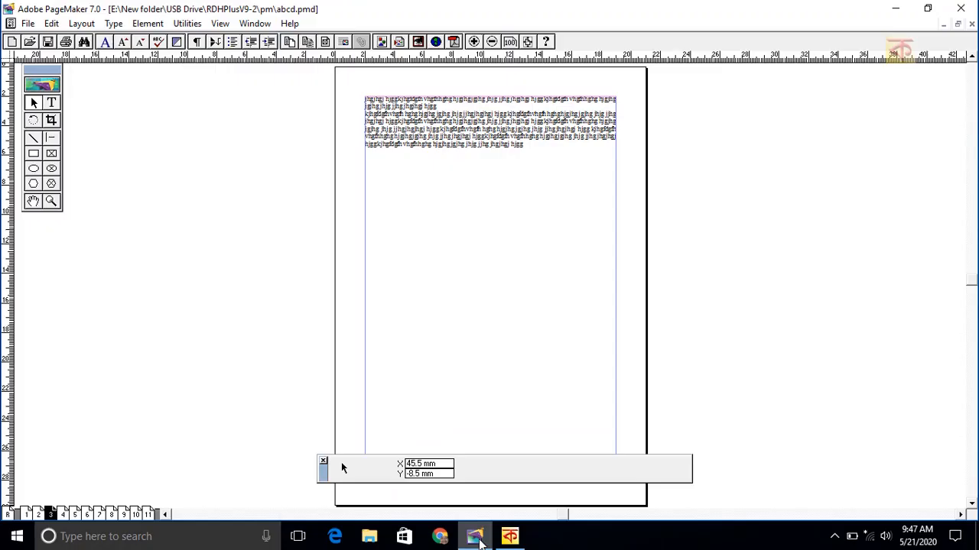
left_click(26, 514)
left_click(58, 105)
key("ctrl+a")
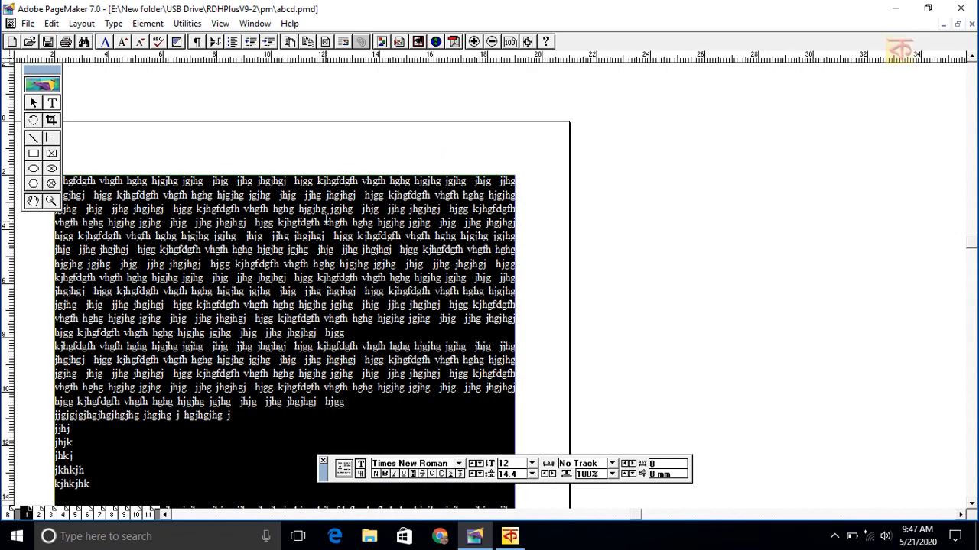
key("BackSpace")
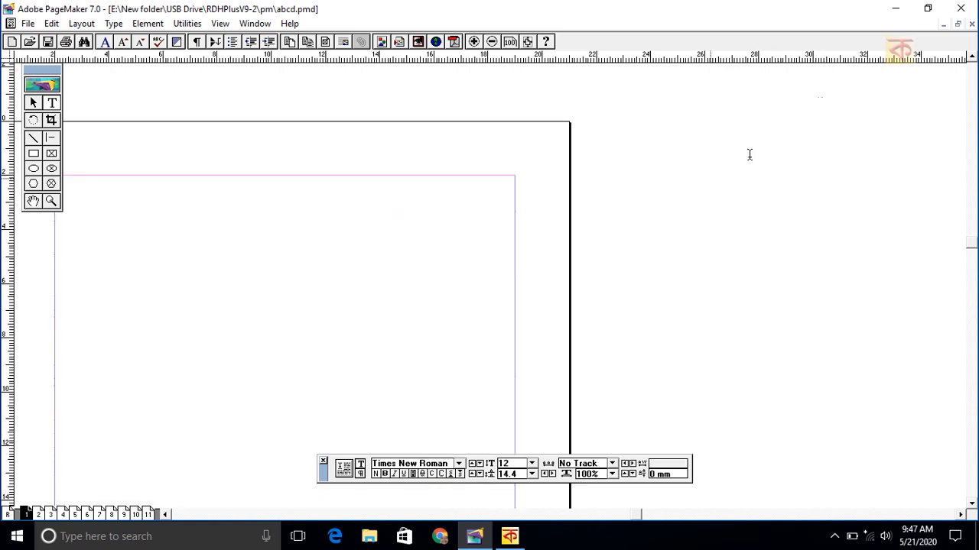
left_click(52, 104)
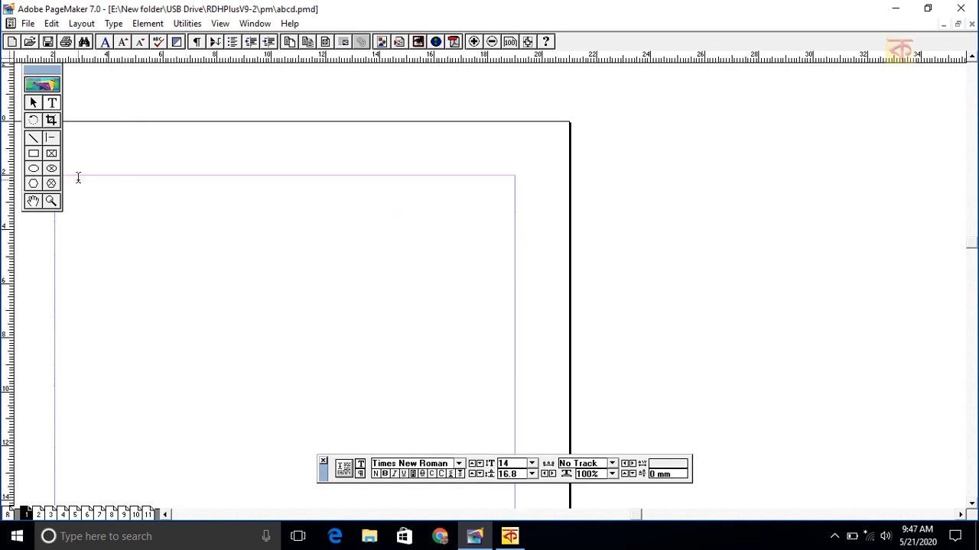